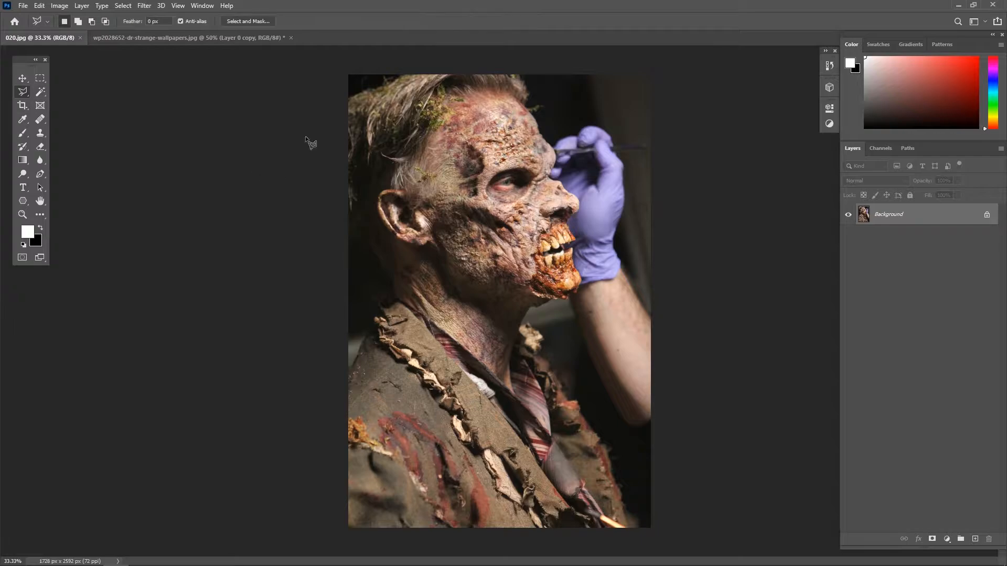
Unlock and duplicate the zombie photo's layer and move a lassoed copy of its face into the Doctor Strange document.
left_click(987, 215)
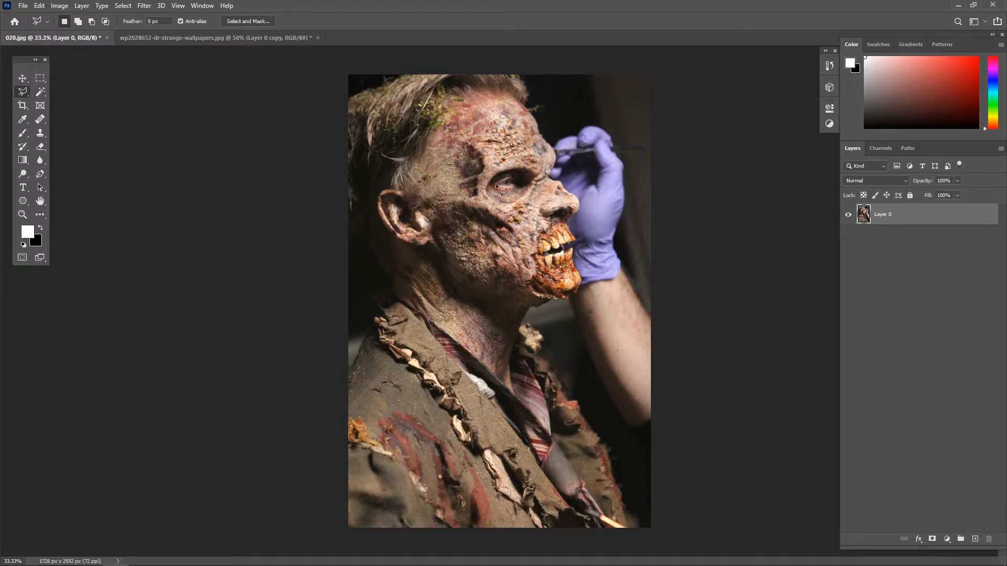
key("ctrl+j")
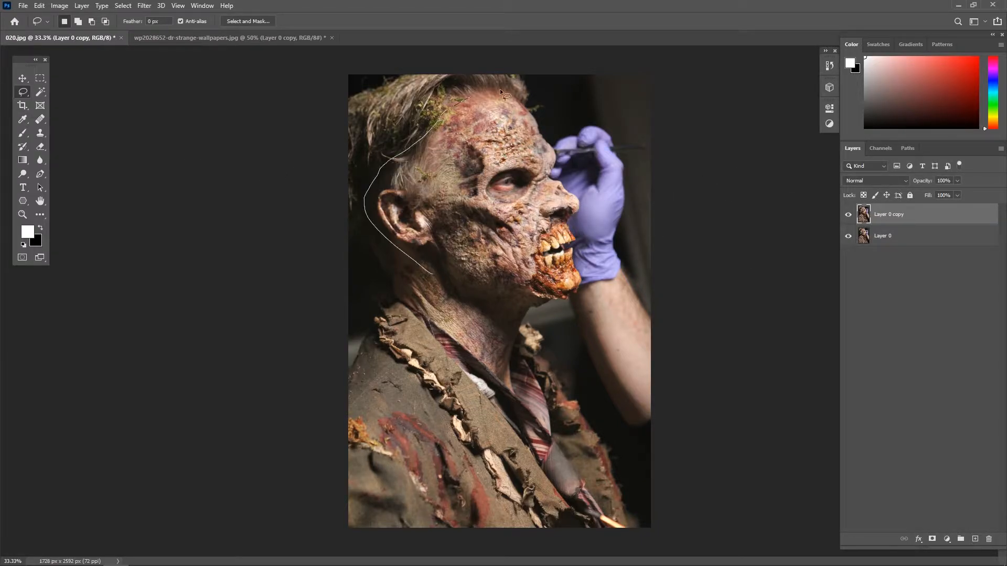
left_click_drag(499, 89, 433, 274)
left_click(22, 78)
mouse_move(513, 221)
left_mouse_down()
mouse_move(315, 95)
mouse_move(335, 214)
left_mouse_up()
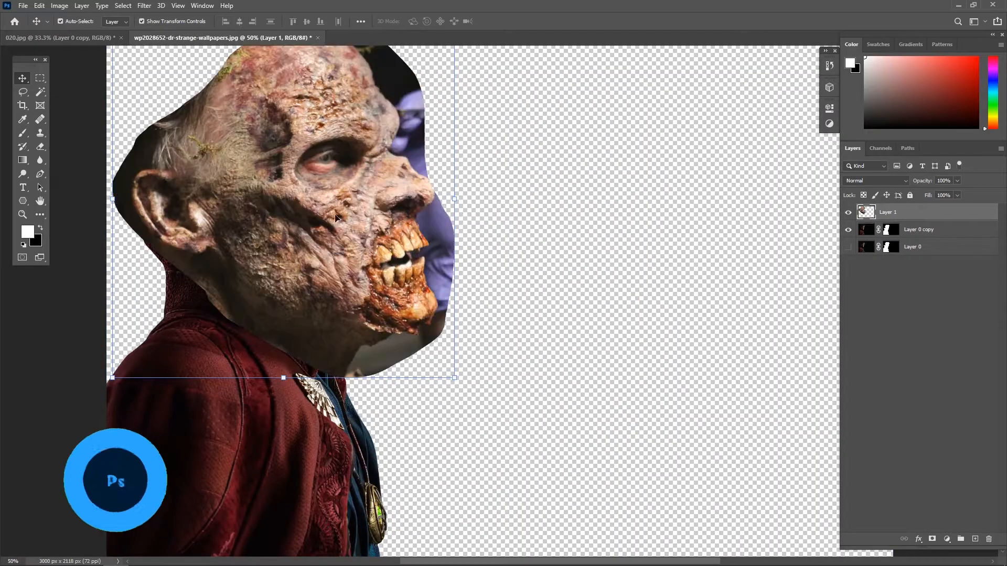
Scale the zombie face to about 49% over the man's head and convert its layer to a smart object.
left_click_drag(394, 301, 366, 286)
left_click_drag(341, 251, 388, 274)
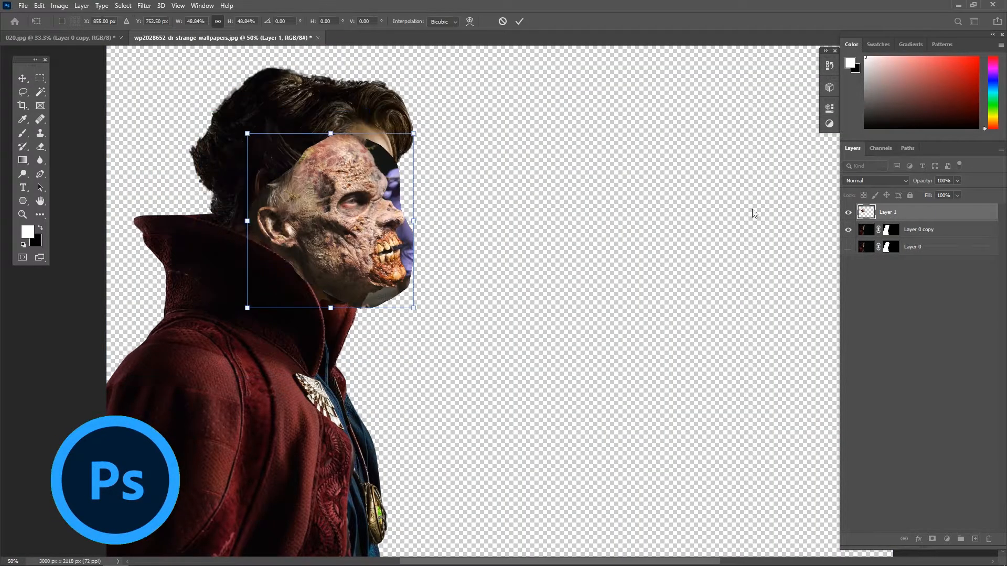
key("Return")
right_click(942, 214)
left_click(860, 266)
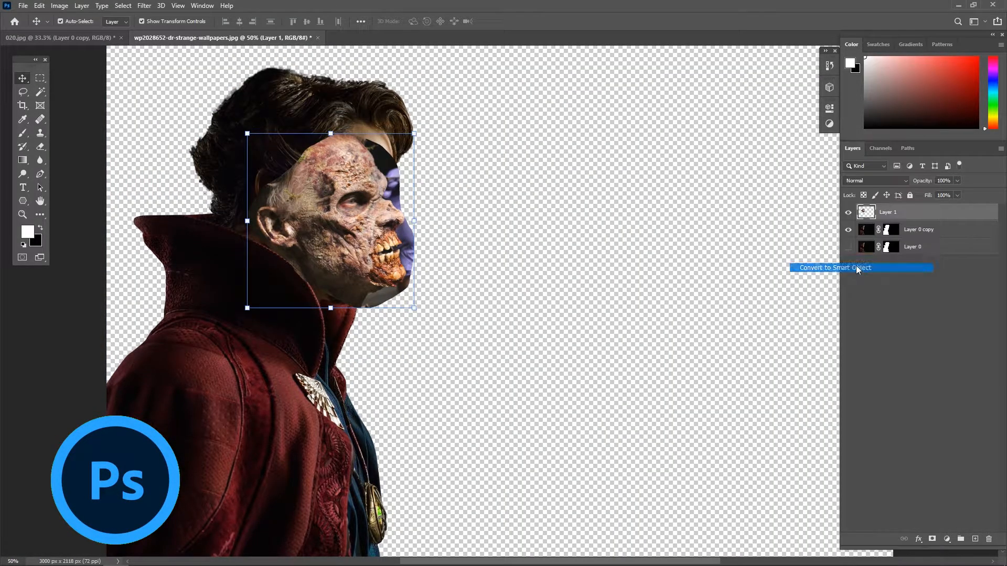
Add a layer mask to the zombie face layer and lower its opacity to 63%.
left_click(932, 539)
left_click(957, 180)
left_click_drag(960, 191, 942, 195)
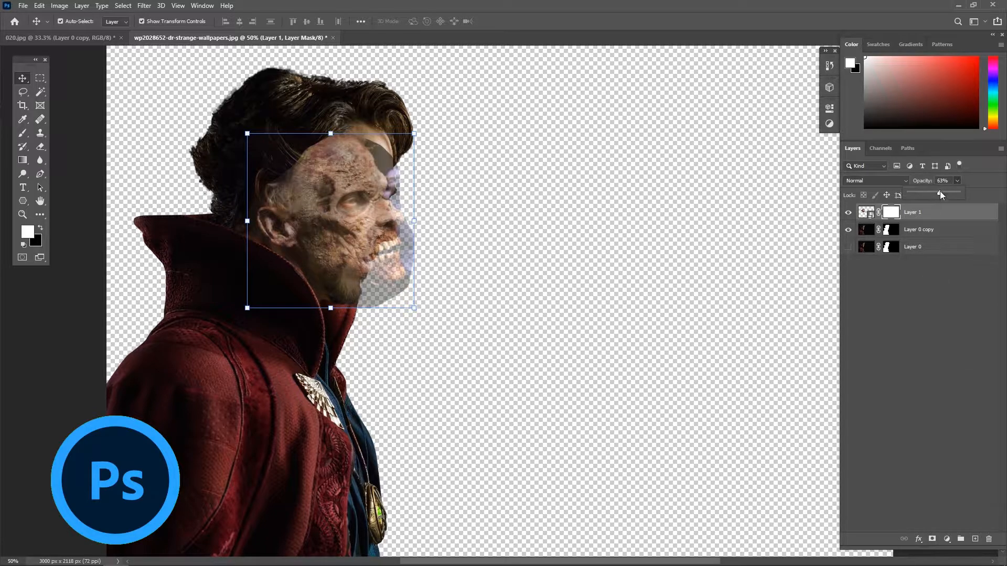
Enlarge the zombie face to about 103%, rotate it about 23° and align it over the man's profile at 30% opacity.
left_click_drag(415, 133, 413, 135)
left_click_drag(420, 129, 445, 166)
scroll(360, 225, "up", 1)
left_click_drag(360, 225, 388, 360)
mouse_move(383, 386)
left_mouse_down()
mouse_move(374, 354)
mouse_move(383, 403)
left_mouse_up()
left_click_drag(491, 302, 525, 290)
left_click_drag(412, 387, 383, 385)
left_click_drag(949, 194, 930, 195)
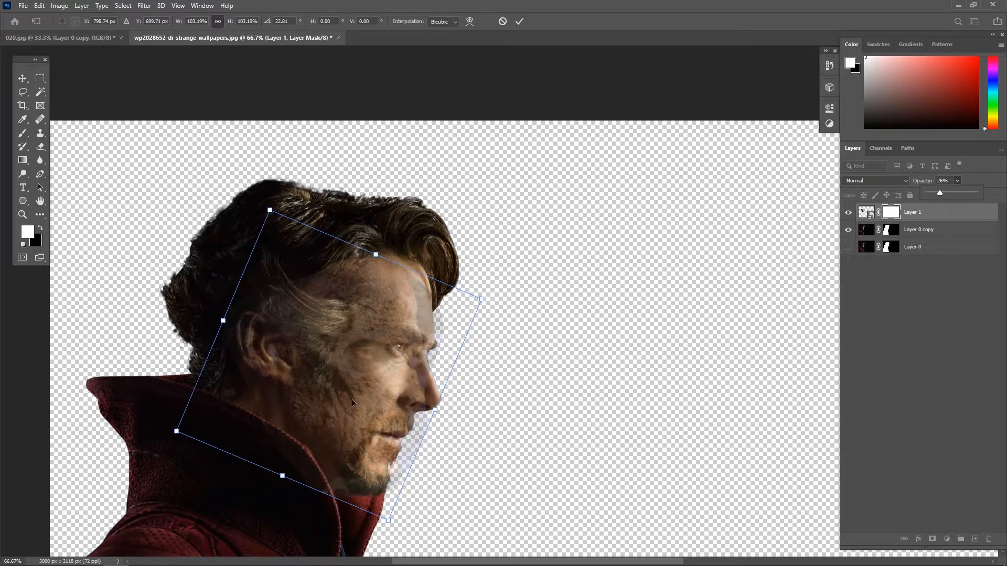
left_click_drag(346, 403, 381, 401)
key("Return")
mouse_move(958, 187)
left_mouse_down()
mouse_move(986, 194)
mouse_move(958, 200)
left_mouse_up()
left_click(942, 344)
left_click(890, 217)
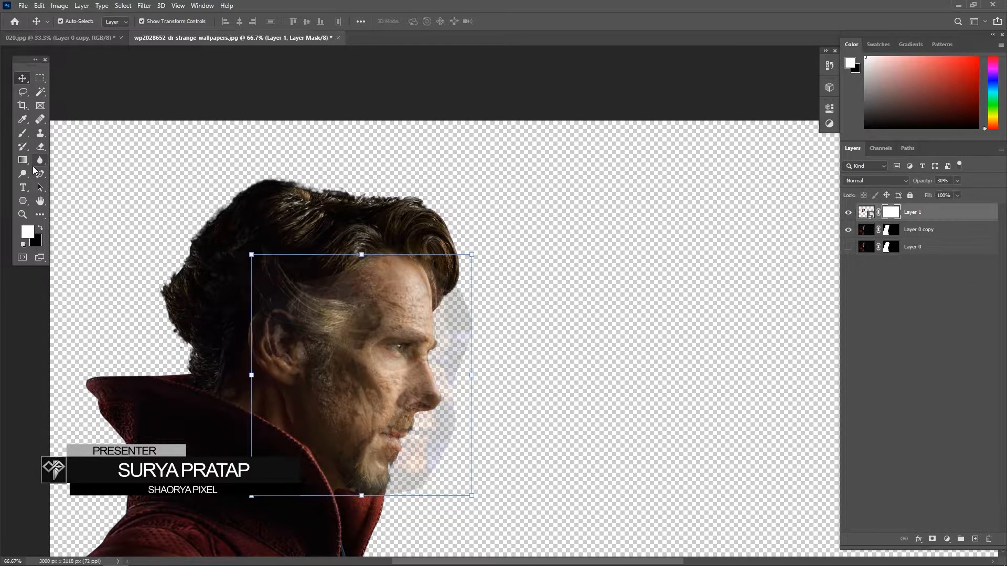
Start masking the zombie face near the forehead hair with a soft black size 80 brush at 100% flow.
key("x")
left_click(22, 133)
right_click(503, 203)
right_click(446, 179)
left_click_drag(309, 21, 367, 33)
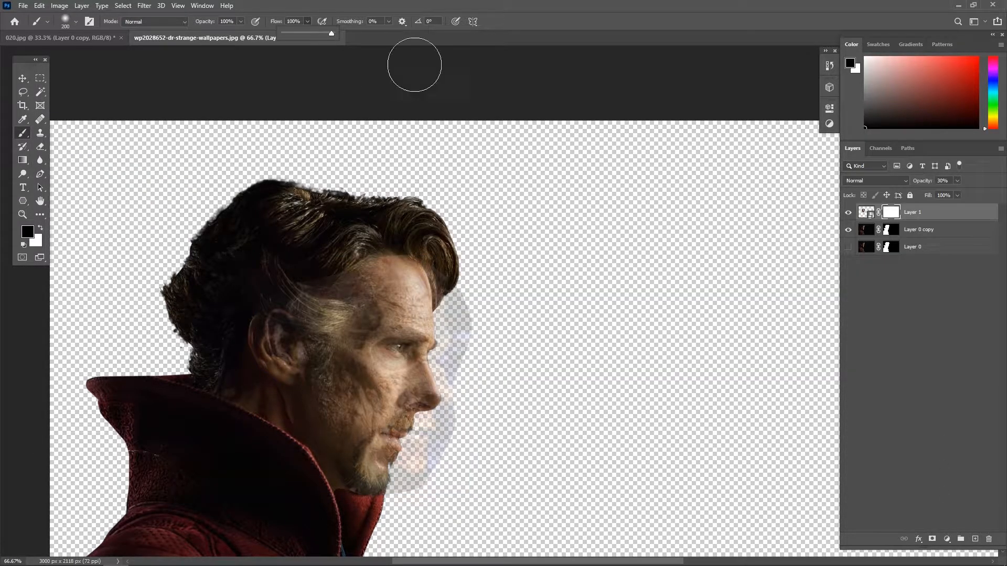
key("ctrl+plus")
right_click(546, 234)
left_click(339, 227)
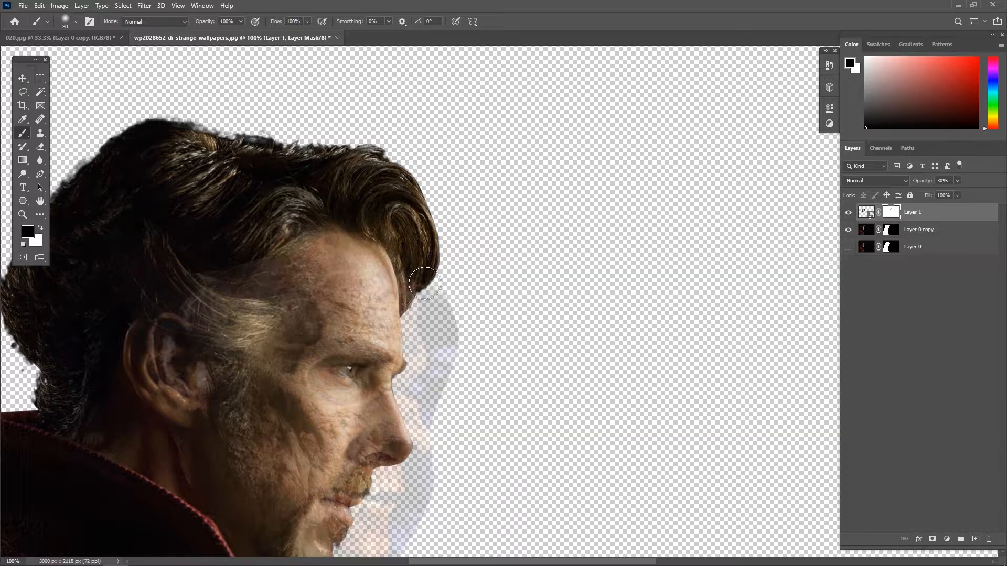
Mask out the zombie skin beyond the profile and over the ear and hair with a size 200 brush.
key("bracketright")
key("bracketright")
key("bracketright")
key("bracketright")
key("bracketright")
key("bracketright")
mouse_move(437, 288)
left_mouse_down()
mouse_move(447, 379)
mouse_move(425, 415)
left_mouse_up()
left_click_drag(472, 477, 549, 285)
mouse_move(481, 312)
left_mouse_down()
mouse_move(433, 393)
mouse_move(456, 328)
mouse_move(492, 426)
left_mouse_up()
mouse_move(247, 206)
left_mouse_down()
mouse_move(268, 253)
mouse_move(278, 171)
mouse_move(309, 156)
mouse_move(323, 175)
mouse_move(383, 101)
mouse_move(420, 97)
left_mouse_up()
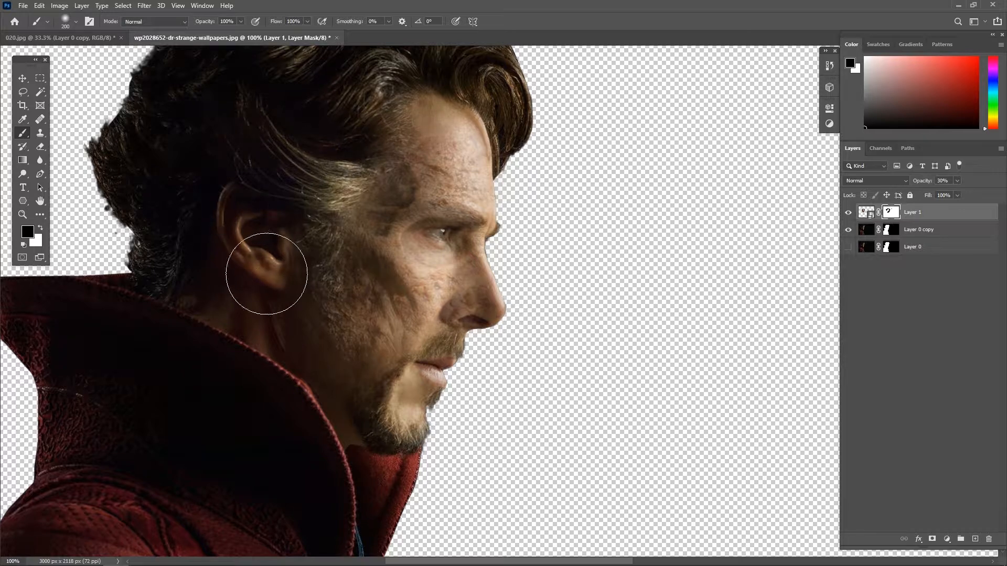
Set the zombie face layer's opacity to 64% and reveal the man's own eye with a size 125 brush on the mask.
mouse_move(985, 194)
left_mouse_down()
mouse_move(953, 191)
mouse_move(974, 191)
left_mouse_up()
key("bracketleft")
key("bracketleft")
left_click_drag(446, 238, 439, 244)
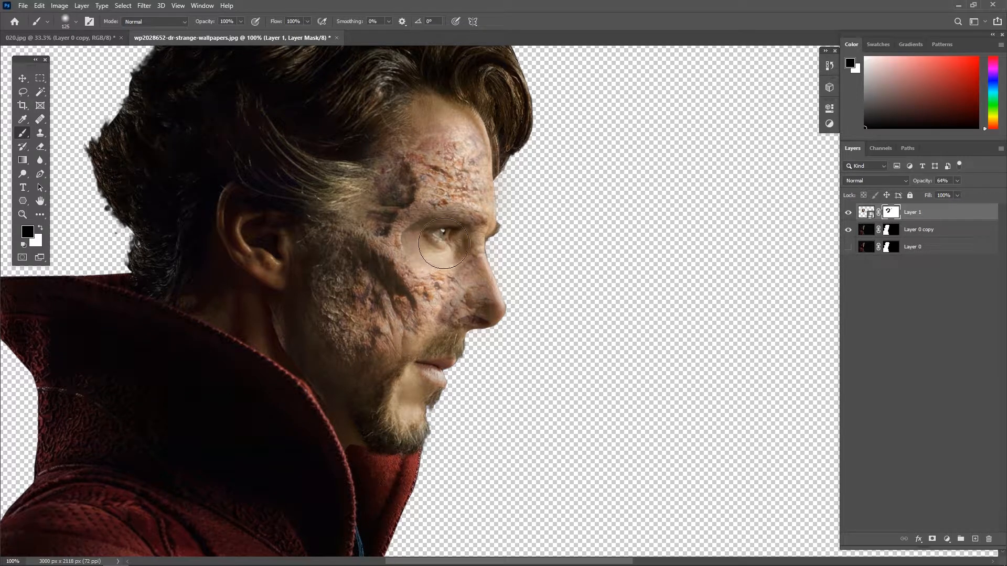
Paint the zombie texture back on the lower face around the mouth and chin with a white size 50 brush.
scroll(457, 287, "up", 2)
key("bracketleft")
key("bracketleft")
key("bracketleft")
key("bracketleft")
key("bracketleft")
key("bracketleft")
key("x")
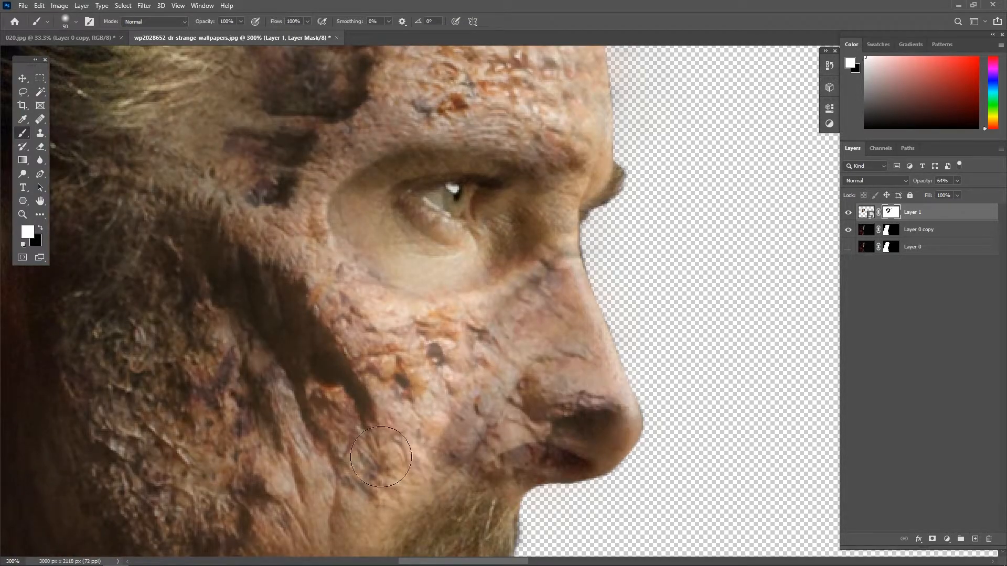
scroll(289, 305, "down", 5)
mouse_move(371, 404)
left_mouse_down()
mouse_move(372, 478)
mouse_move(398, 427)
mouse_move(411, 426)
mouse_move(397, 469)
mouse_move(377, 443)
left_mouse_up()
scroll(377, 443, "up", 8)
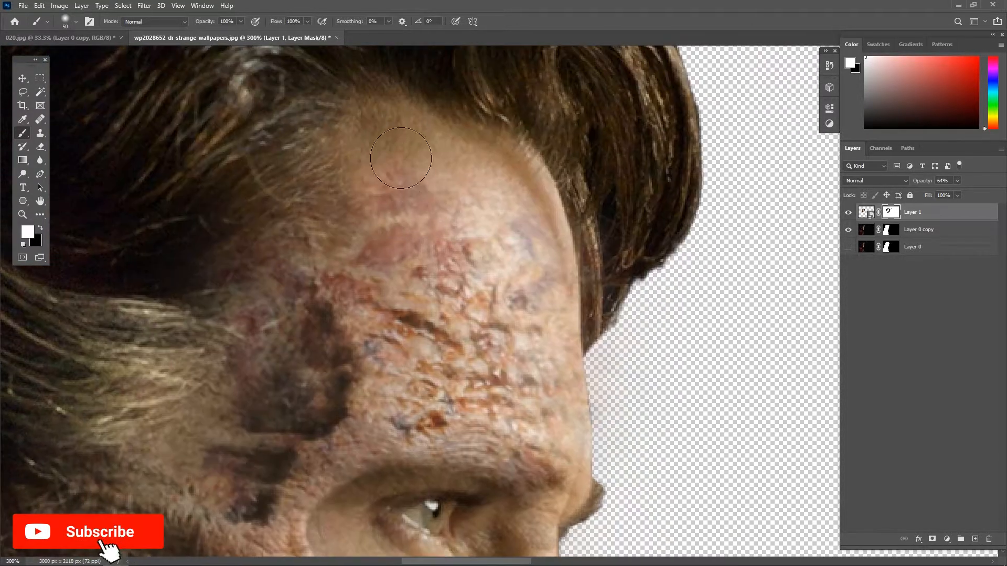
Clip the zombie face layer to the man's layer, Layer 0 copy.
key("ctrl+0")
left_click(938, 228)
left_click(939, 215)
key("ctrl+alt+g")
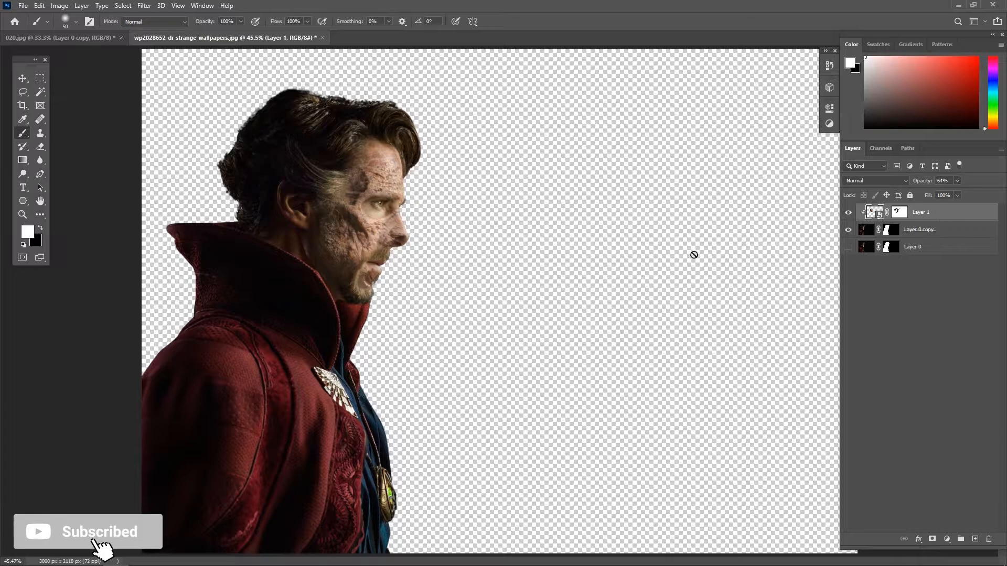
Refine the zombie face layer's mask around the nostril and nose edge with a smaller black brush.
scroll(694, 254, "up", 2)
scroll(405, 329, "up", 2)
left_click(902, 210)
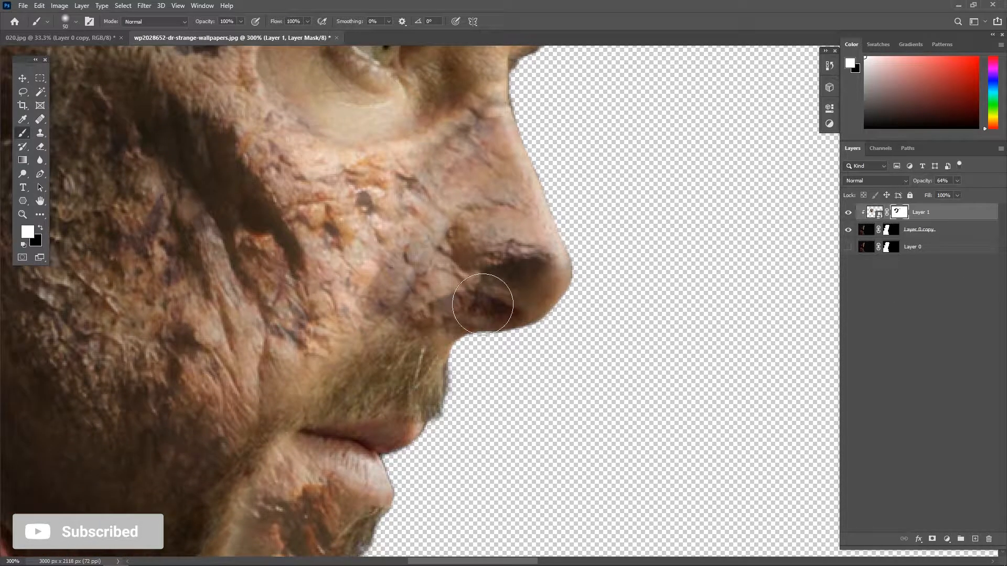
key("x")
mouse_move(456, 330)
left_mouse_down()
mouse_move(481, 308)
mouse_move(493, 312)
left_mouse_up()
key("bracketleft")
key("bracketleft")
key("bracketleft")
key("bracketleft")
key("bracketleft")
key("bracketleft")
key("bracketleft")
mouse_move(546, 264)
left_mouse_down()
mouse_move(510, 245)
mouse_move(542, 216)
mouse_move(481, 255)
mouse_move(522, 211)
mouse_move(432, 260)
mouse_move(501, 255)
mouse_move(511, 212)
mouse_move(487, 211)
mouse_move(444, 242)
mouse_move(466, 187)
mouse_move(457, 187)
mouse_move(474, 174)
mouse_move(411, 201)
mouse_move(384, 245)
mouse_move(440, 209)
left_mouse_up()
Blend the zombie texture across the rest of the lower face on the mask with a larger brush.
key("bracketright")
key("bracketright")
key("bracketright")
key("bracketright")
key("bracketright")
key("bracketright")
key("bracketright")
key("bracketright")
key("bracketright")
key("bracketright")
left_click_drag(413, 328, 579, 162)
left_click_drag(454, 383, 463, 391)
key("ctrl+minus")
key("ctrl+minus")
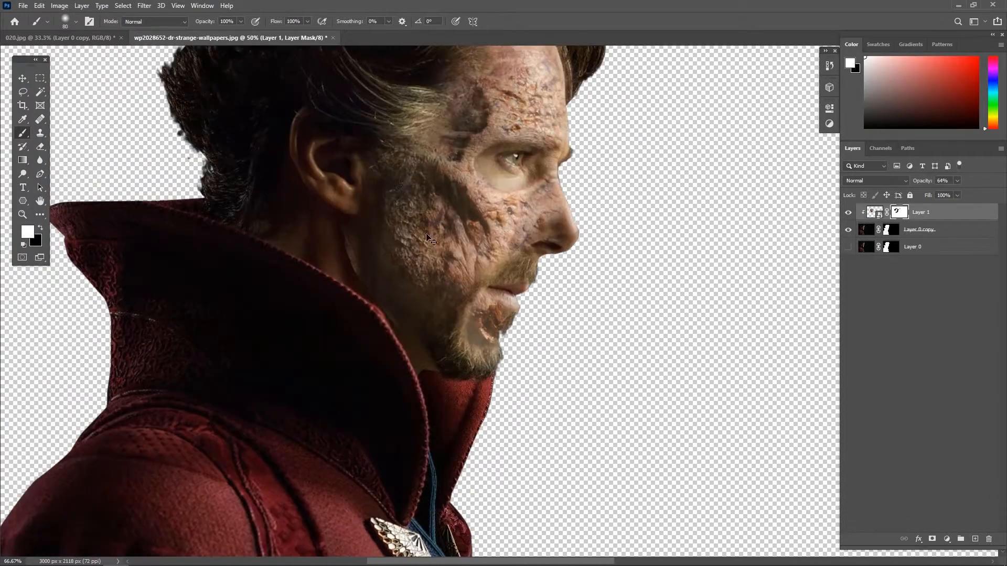
Copy a lassoed selection of the zombie's ear from 020.jpg and paste it into the Doctor Strange document.
left_click_drag(294, 173, 327, 281)
key("ctrl+Tab")
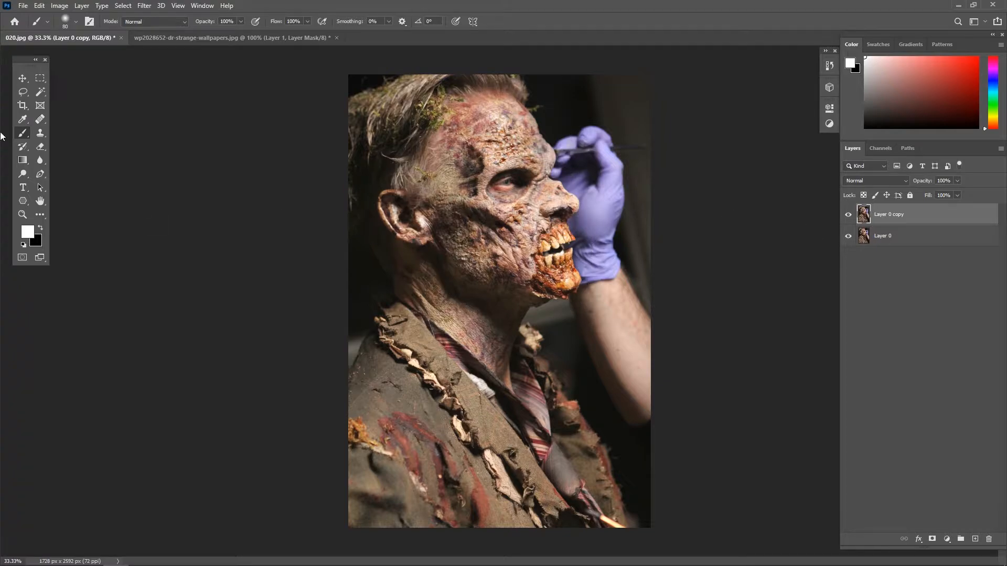
key("l")
key("v")
key("ctrl+c")
key("ctrl+Tab")
key("ctrl+v")
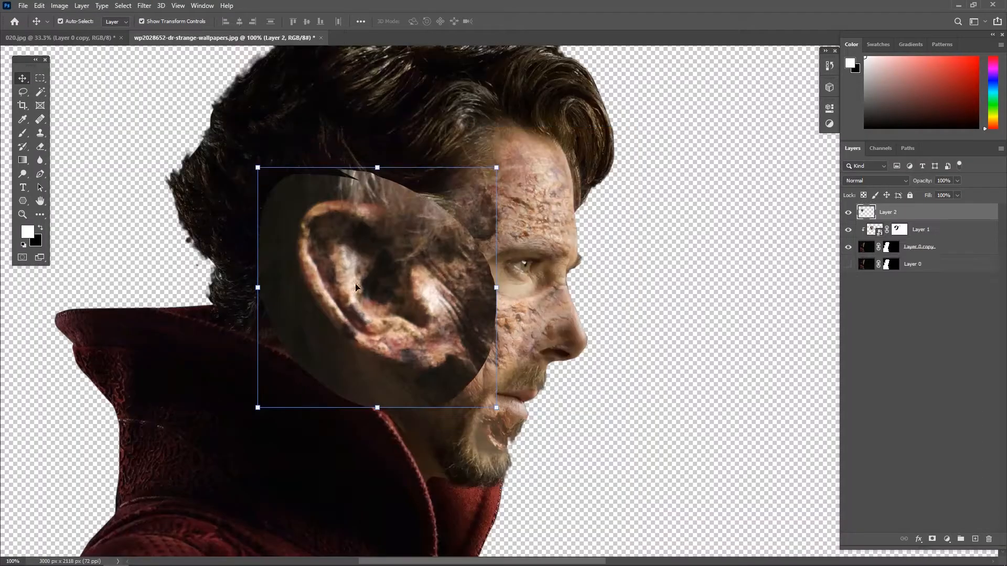
Shrink the pasted ear at reduced opacity and convert its layer to a smart object.
left_click_drag(957, 181, 929, 195)
left_click_drag(496, 168, 410, 255)
key("Return")
right_click(972, 213)
left_click(882, 268)
Scale the zombie ear to about 61%, rotate it about 7° and align it over the man's ear.
left_click_drag(319, 304, 344, 228)
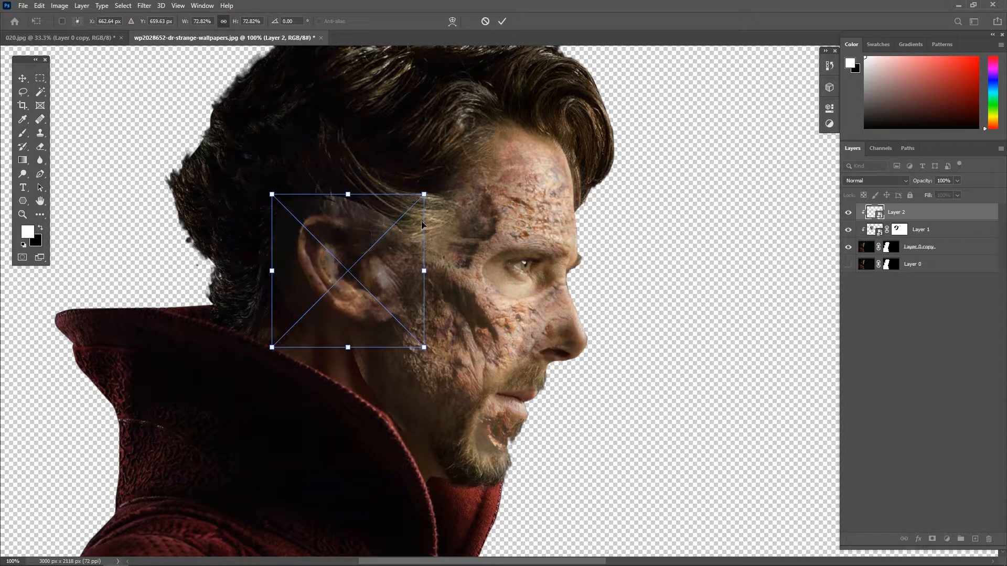
left_click_drag(425, 194, 385, 234)
left_click_drag(333, 271, 349, 249)
left_click_drag(288, 326, 281, 333)
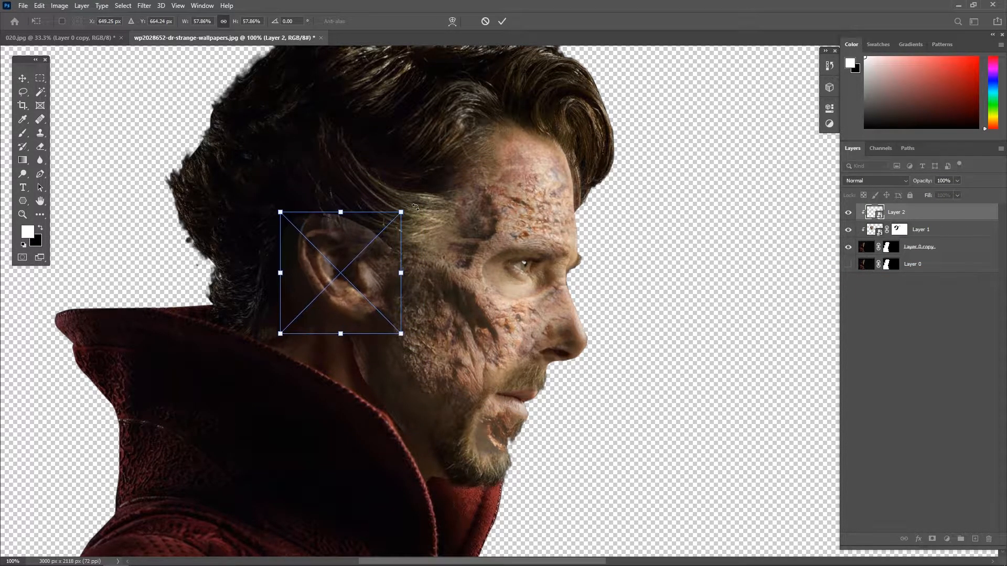
left_click_drag(411, 207, 417, 214)
left_click_drag(286, 208, 282, 203)
left_click_drag(310, 273, 308, 264)
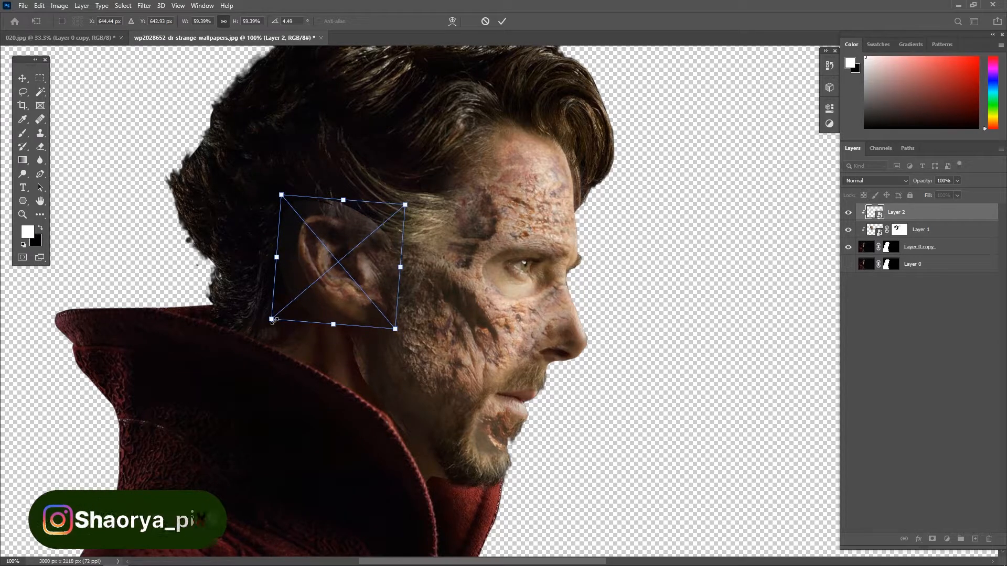
left_click_drag(271, 319, 268, 322)
left_click_drag(367, 267, 368, 272)
left_click_drag(265, 331, 262, 328)
left_click_drag(322, 284, 321, 284)
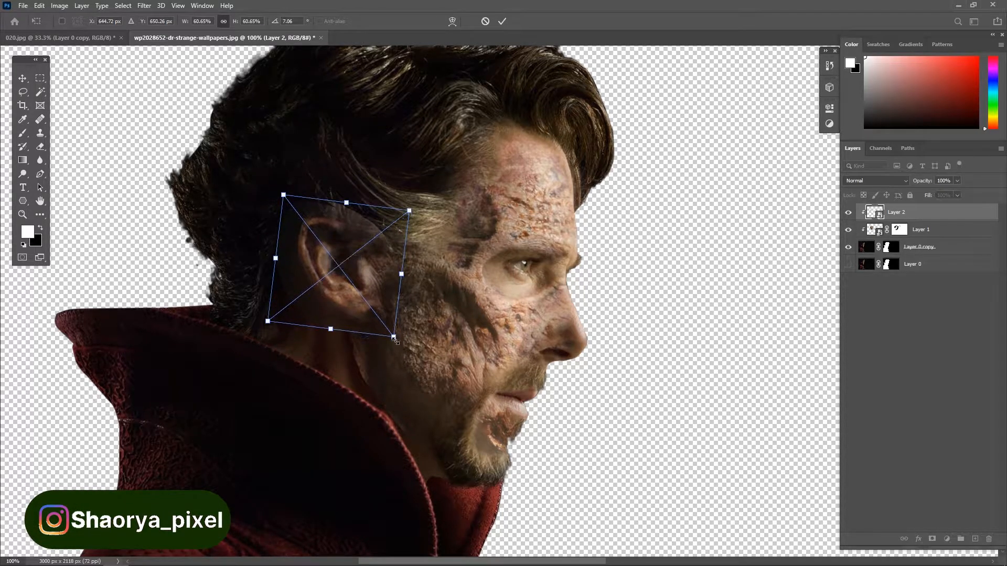
key("Return")
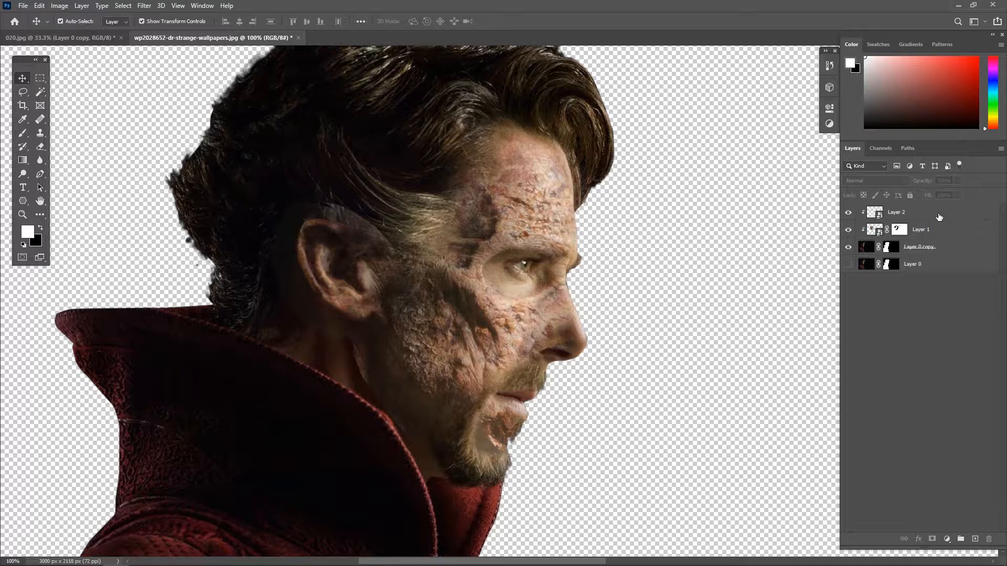
Add a layer mask to the ear layer and paint out its hard edges in black with the size 80 brush.
left_click(932, 539)
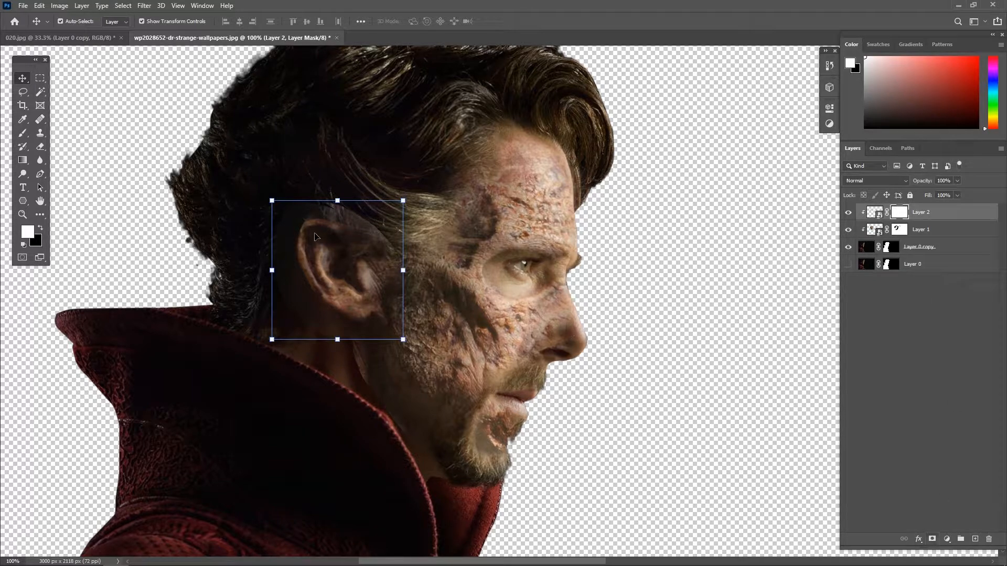
left_click(22, 135)
key("x")
mouse_move(337, 207)
left_mouse_down()
mouse_move(391, 263)
mouse_move(271, 210)
mouse_move(281, 205)
mouse_move(288, 261)
mouse_move(349, 340)
mouse_move(388, 282)
mouse_move(339, 335)
mouse_move(377, 254)
mouse_move(330, 256)
left_mouse_up()
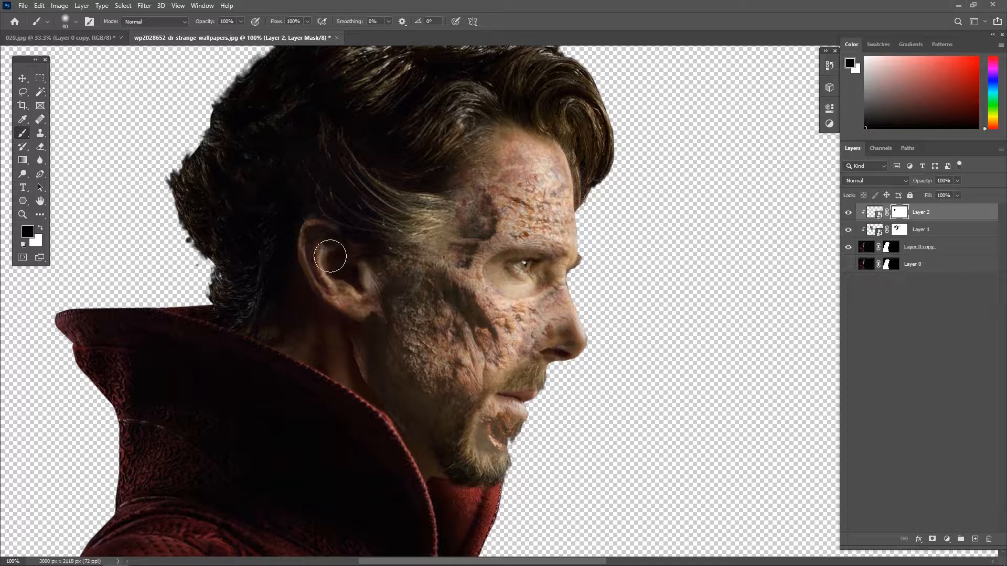
Add a Brightness/Contrast adjustment clipped above the zombie face layer, raise its contrast and compare the effect.
left_click(923, 229)
left_click(947, 539)
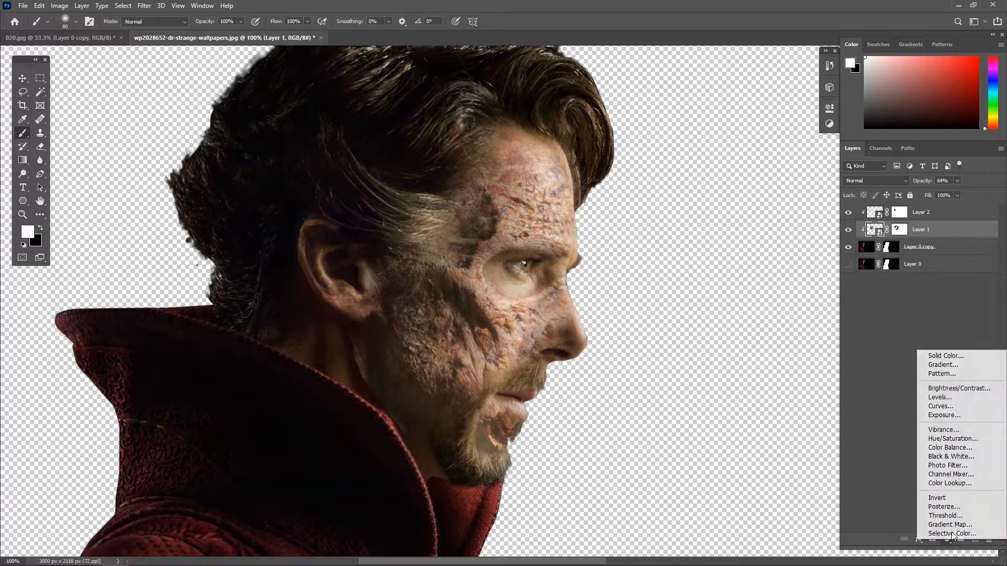
left_click(947, 387)
left_click(739, 323)
left_click_drag(733, 188, 777, 189)
mouse_move(733, 168)
left_mouse_down()
mouse_move(696, 167)
mouse_move(732, 168)
left_mouse_up()
left_click(848, 231)
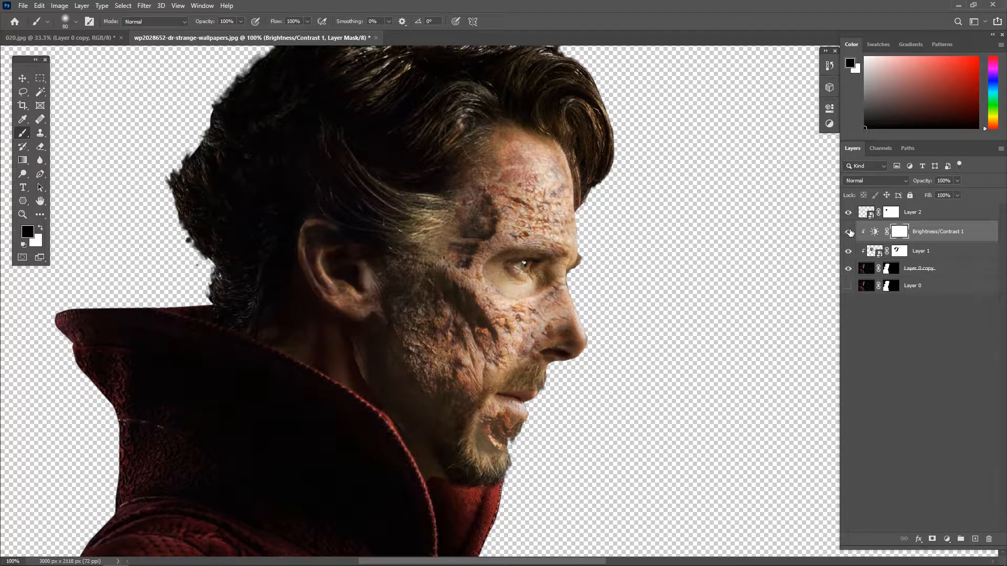
key("ctrl+minus")
key("ctrl+minus")
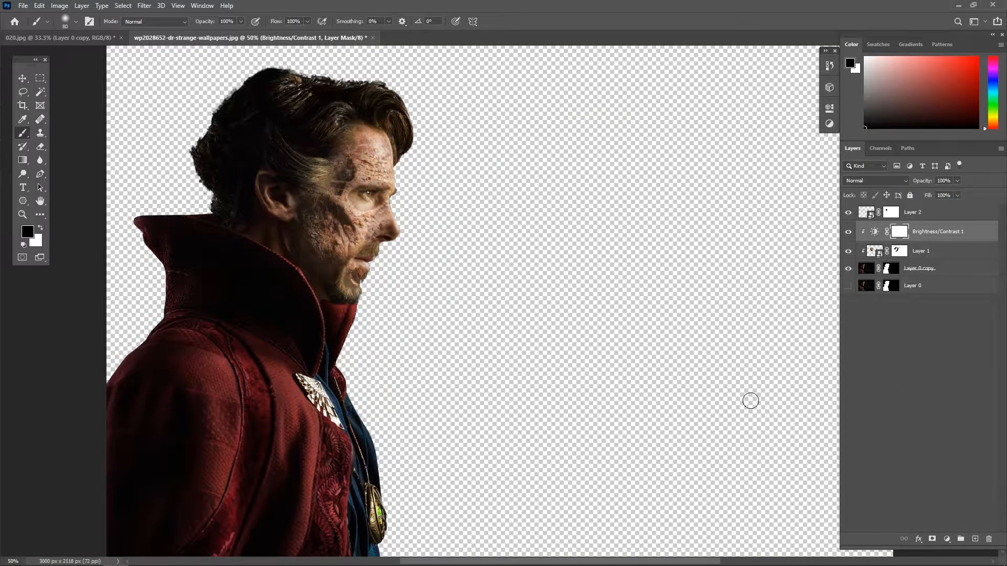
key("ctrl+minus")
Check the image size of the round-window background picture without changing it.
left_click(40, 6)
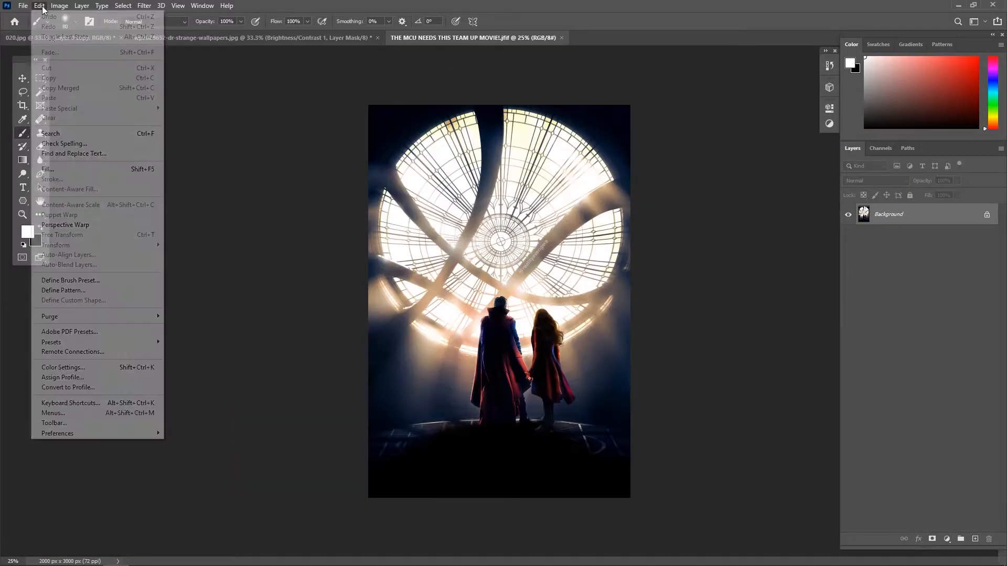
left_click(107, 86)
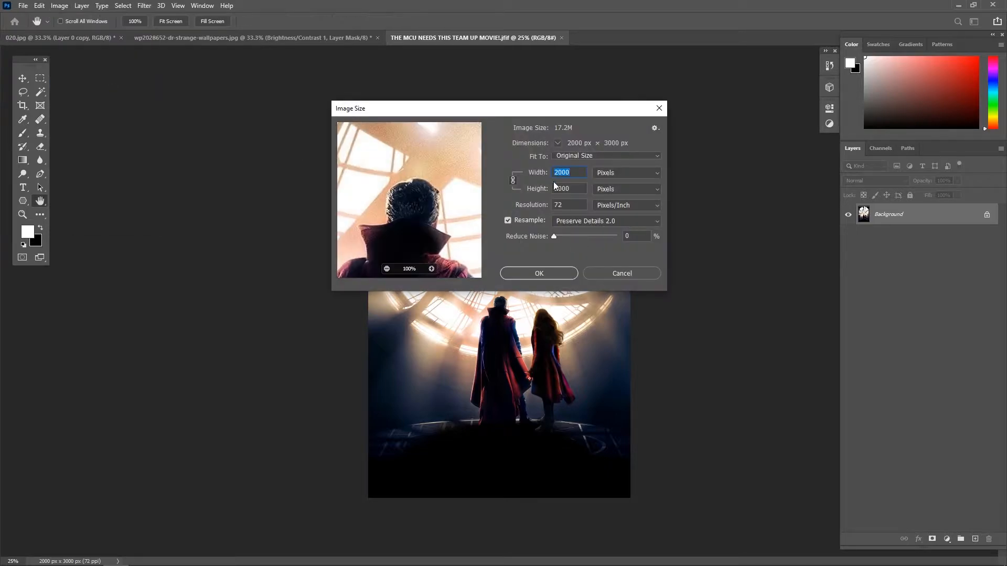
left_click(660, 112)
key("b")
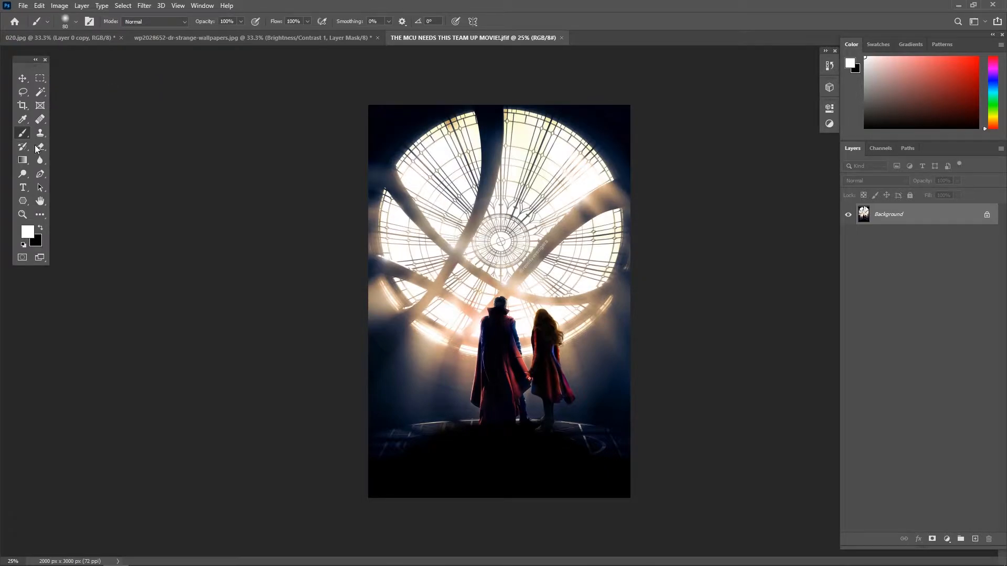
Group the man's layers from Layer 0 copy to Layer 2 and bring the group into the round-window background document.
left_click(22, 78)
left_click(315, 37)
key("x")
left_click(948, 267)
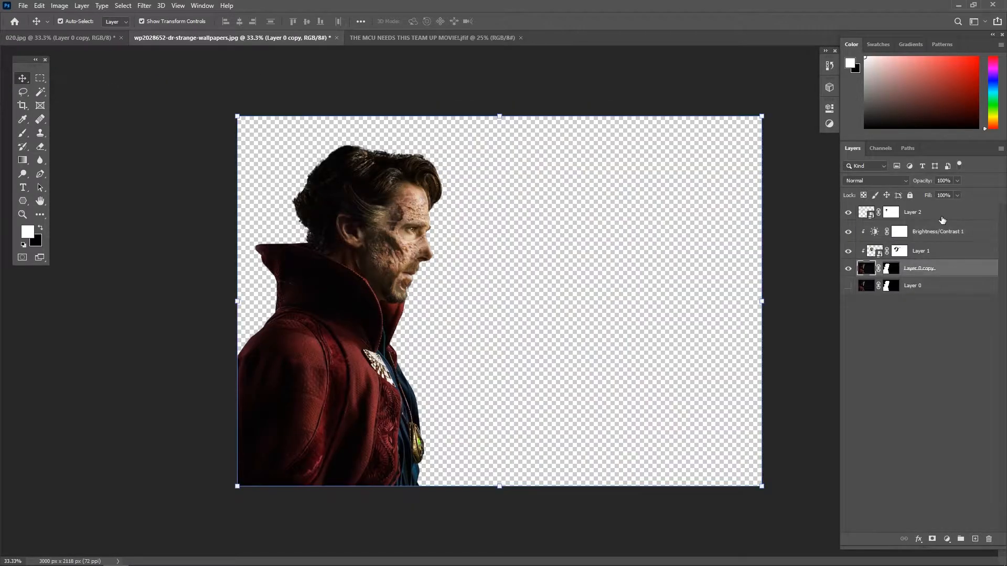
left_click(942, 218, "shift")
left_click(960, 539)
left_click_drag(885, 214, 532, 323)
Scale down the character group and place it in front of the round window, over the two standing figures.
left_click_drag(439, 360, 572, 341)
key("ctrl+t")
left_click_drag(472, 445, 479, 427)
key("Return")
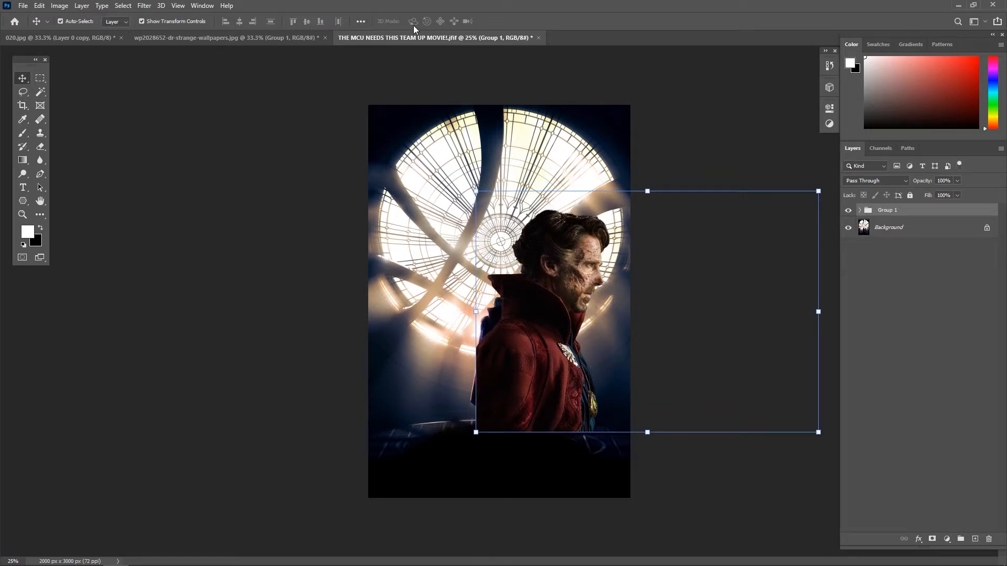
Close the zombie reference picture 020.jpg and return to the character wallpaper document.
left_click(162, 38)
left_click(120, 38)
left_click(469, 204)
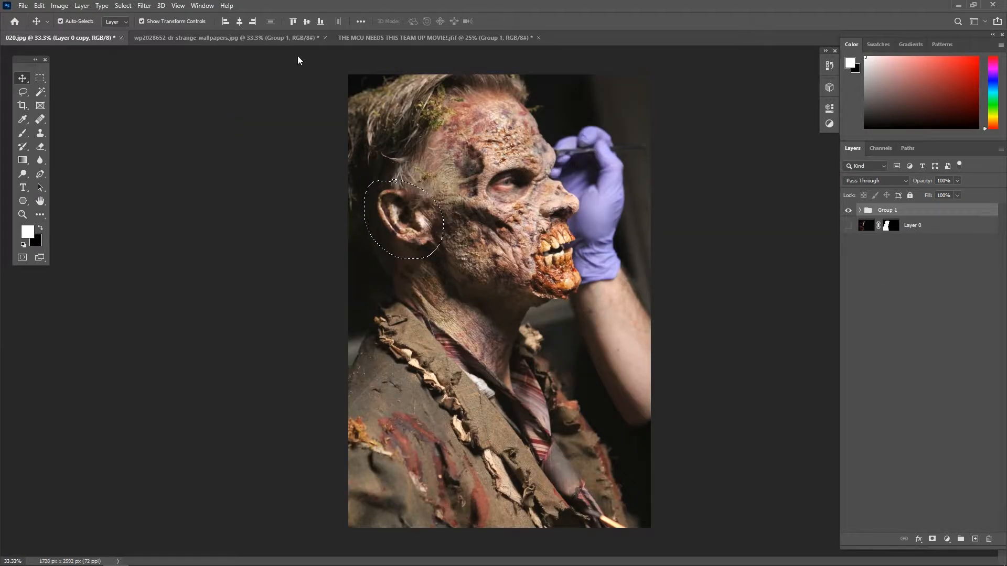
left_click(857, 229)
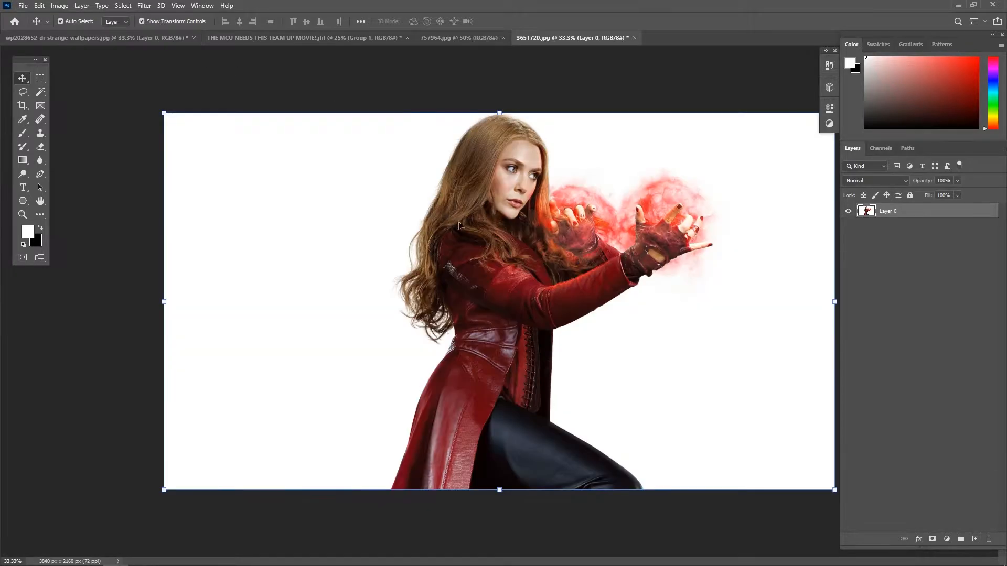
Select the white background around the red-coated woman using Color Range at fuzziness 26, and hide it with an inverted layer mask.
scroll(342, 188, "up", 2)
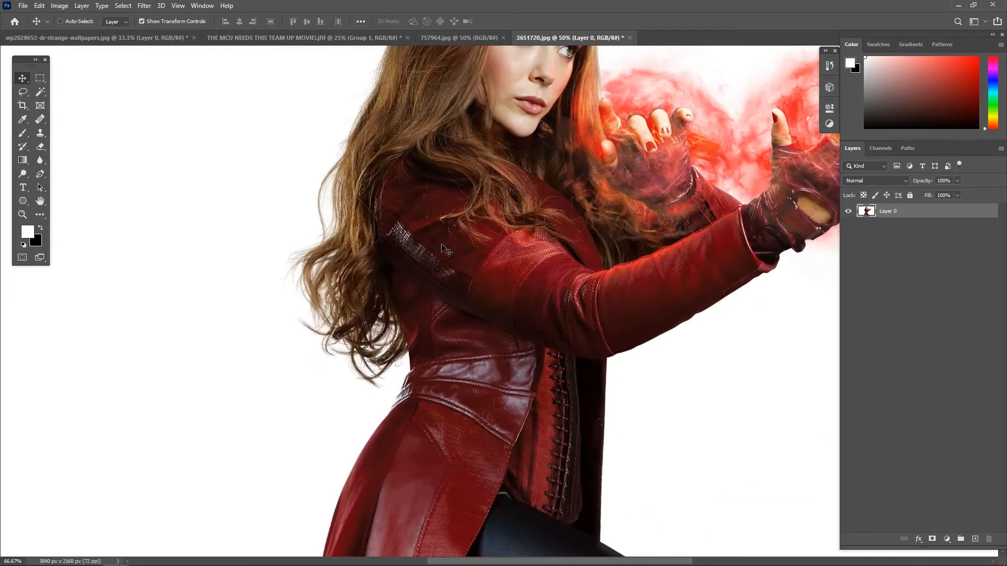
scroll(342, 188, "down", 1)
left_click(123, 5)
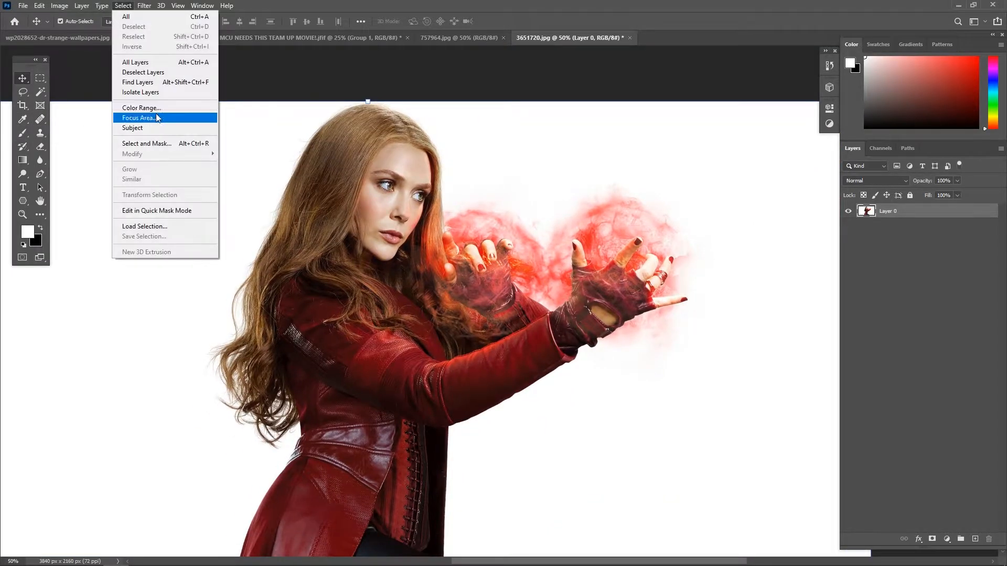
left_click(170, 112)
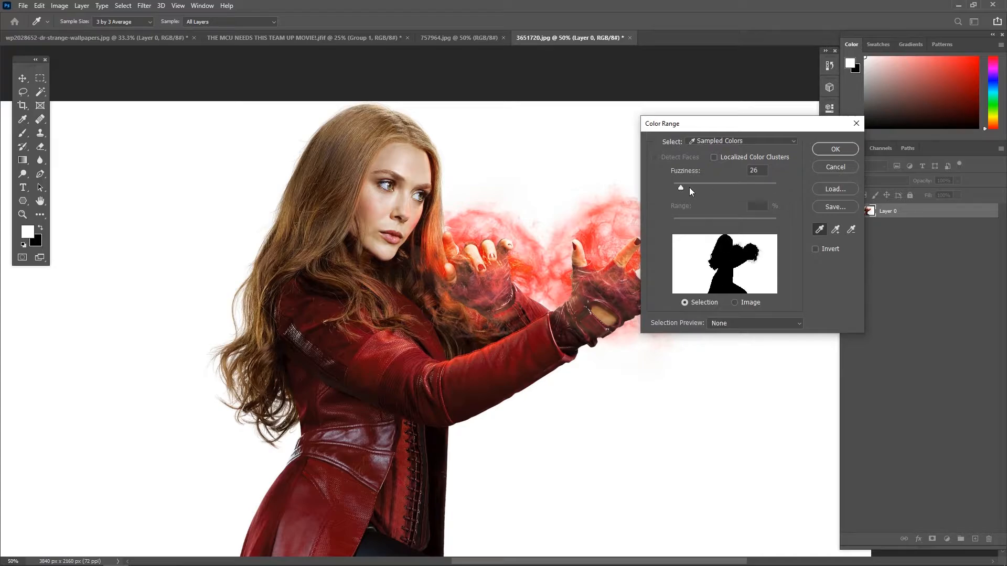
key("Return")
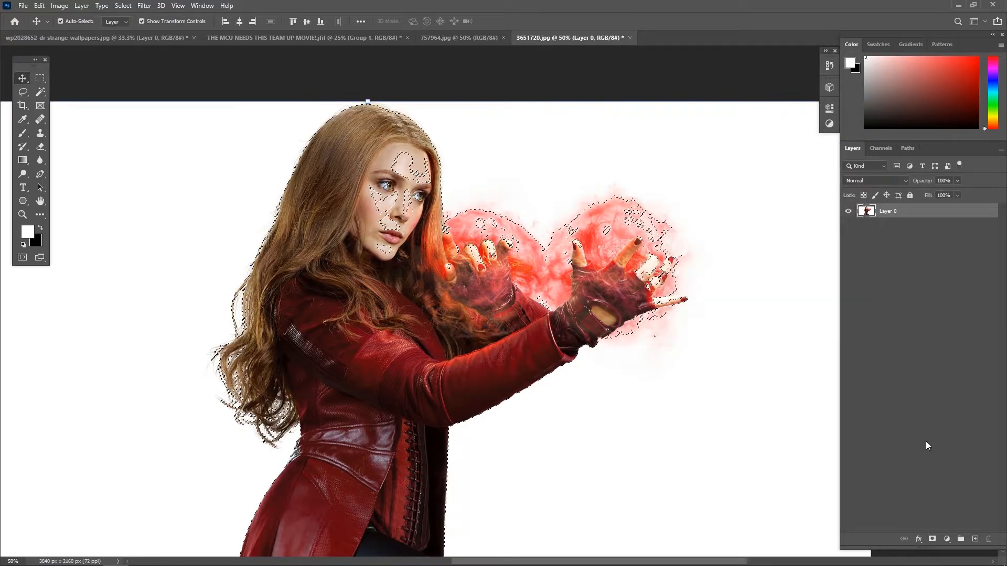
left_click(932, 539)
key("ctrl+i")
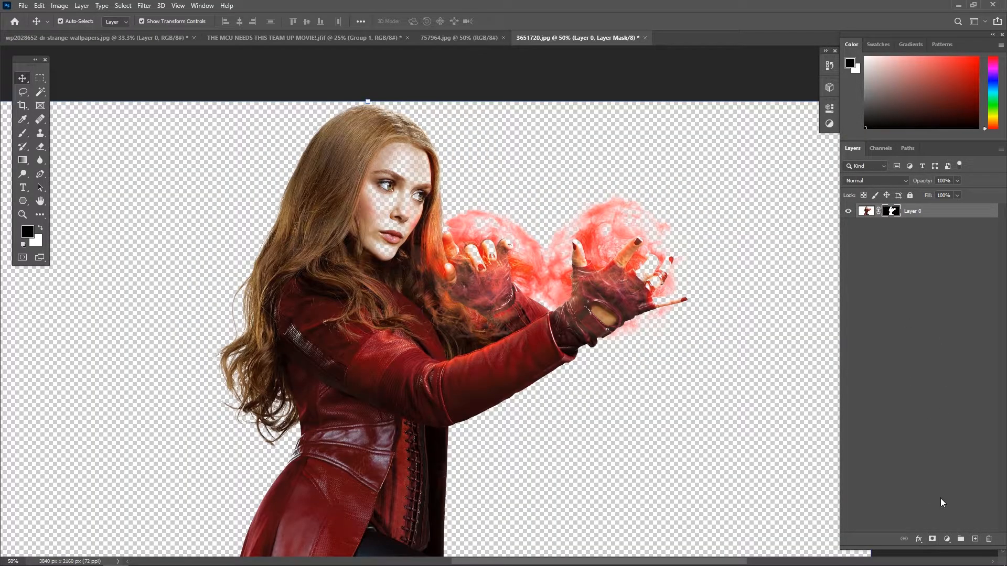
Add a green solid colour fill layer and place it beneath the masked woman layer.
left_click(942, 512)
left_click(947, 539)
left_click(923, 357)
left_click_drag(615, 419, 692, 404)
left_click(756, 430)
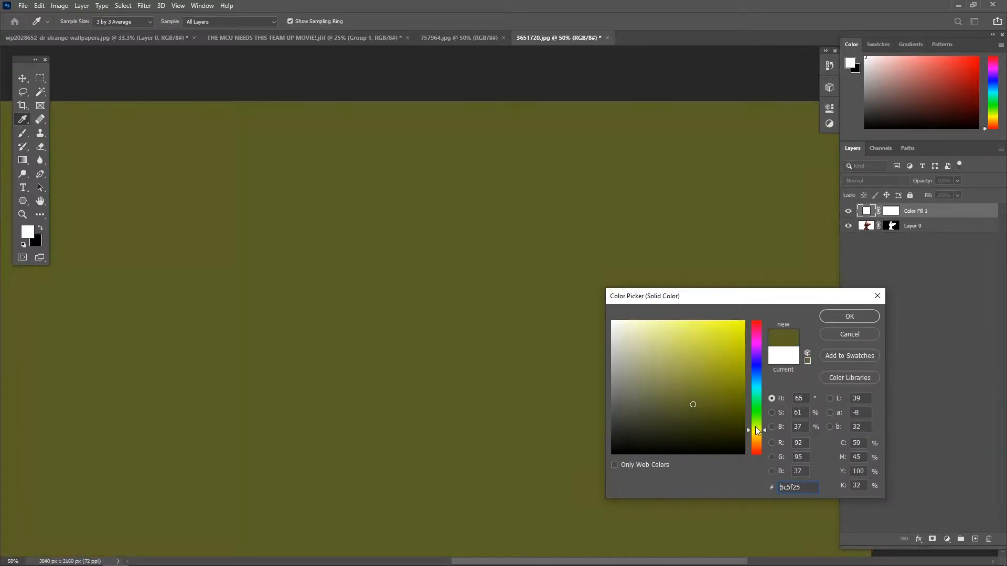
left_click_drag(755, 427, 755, 416)
left_click_drag(724, 367, 745, 385)
left_click(848, 316)
left_click_drag(923, 211, 932, 264)
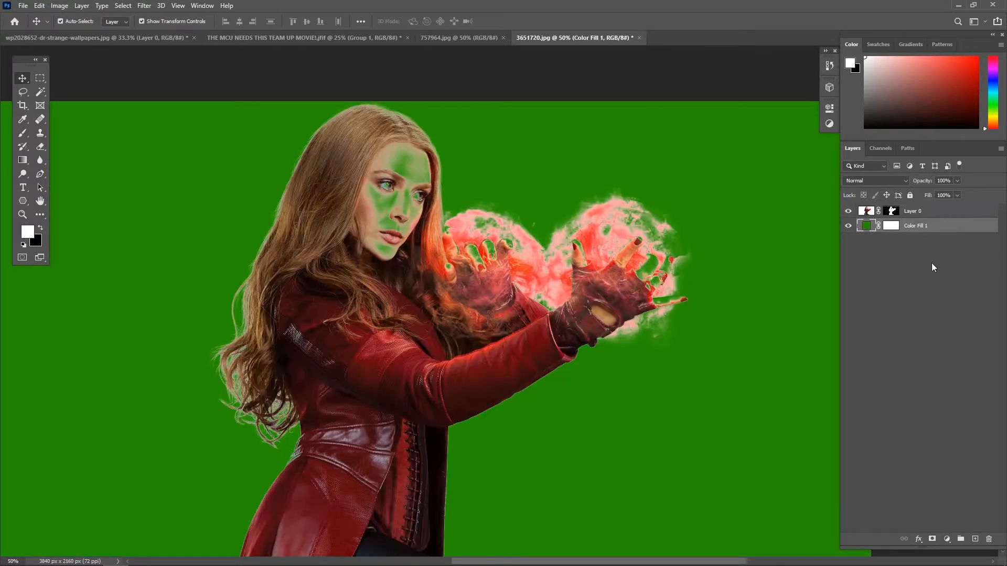
Paint white on the mask of Layer 0 with a soft brush to restore the missing areas of the woman's face.
left_click(892, 211)
key("b")
mouse_move(386, 181)
left_mouse_down()
mouse_move(383, 236)
mouse_move(381, 210)
left_mouse_up()
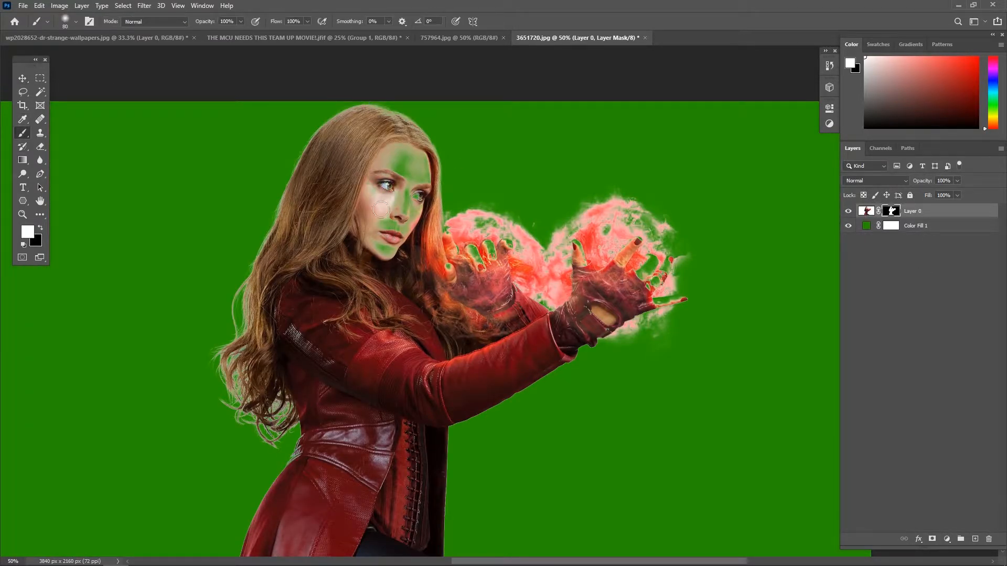
key("ctrl+plus")
left_click_drag(275, 107, 315, 205)
key("bracketright")
key("bracketright")
key("bracketright")
key("bracketright")
key("bracketright")
mouse_move(422, 204)
left_mouse_down()
mouse_move(425, 226)
mouse_move(394, 294)
mouse_move(429, 225)
left_mouse_up()
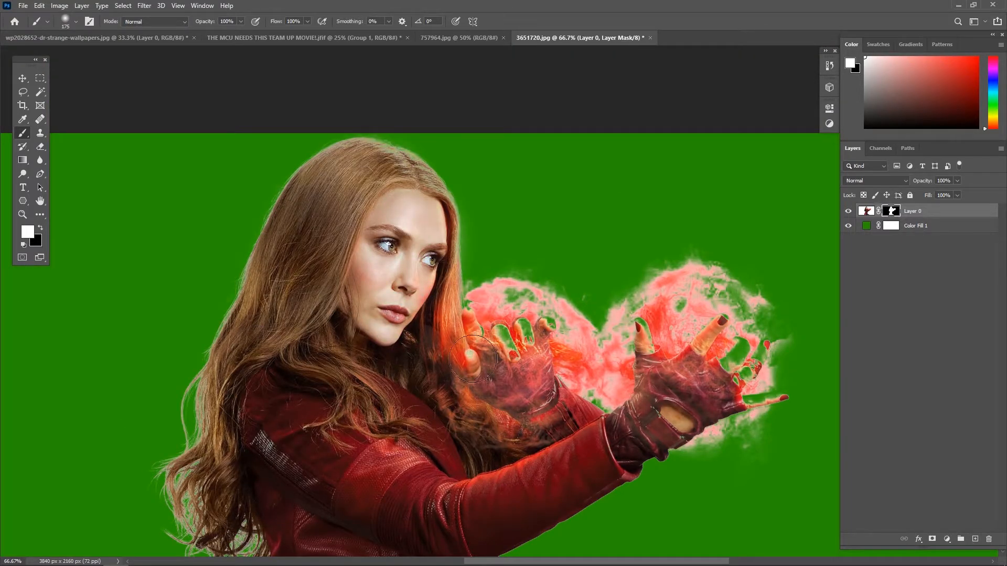
Paint white on the mask over both hands to restore the woman's missing fingers.
left_click_drag(473, 360, 524, 342)
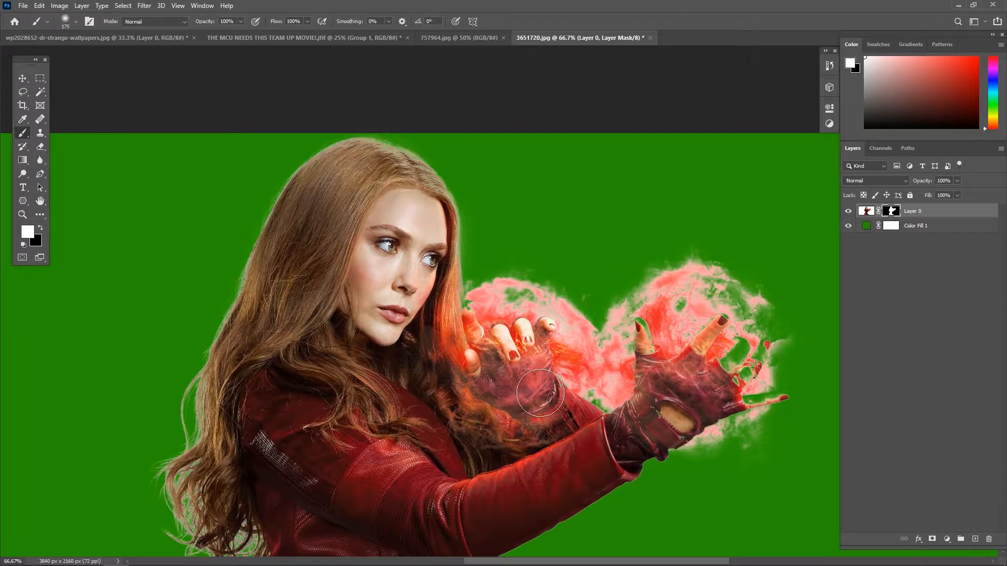
left_click_drag(735, 355, 731, 349)
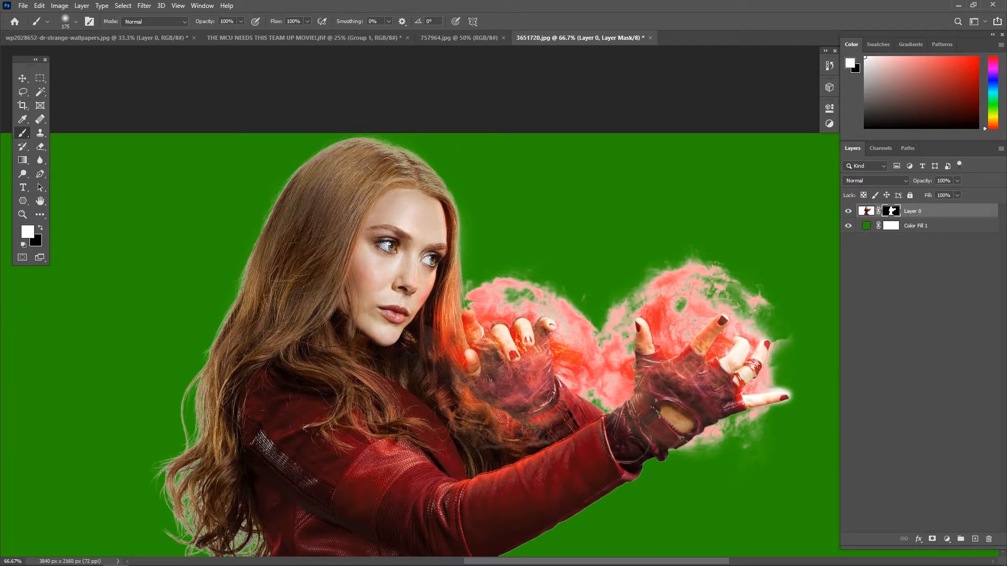
left_click(402, 152)
key("ctrl+z")
Reduce the brush to 60 px and paint black on the mask to clean the edge of the hair around her head.
key("bracketleft")
key("bracketleft")
key("bracketleft")
key("bracketleft")
key("bracketleft")
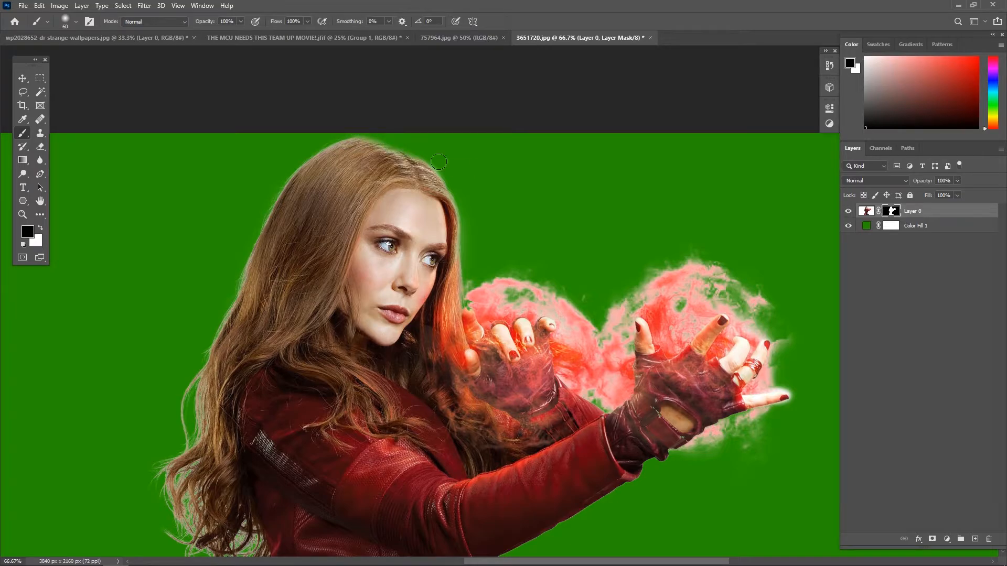
left_click_drag(461, 202, 498, 41)
scroll(498, 42, "down", 1)
left_click_drag(380, 184, 371, 296)
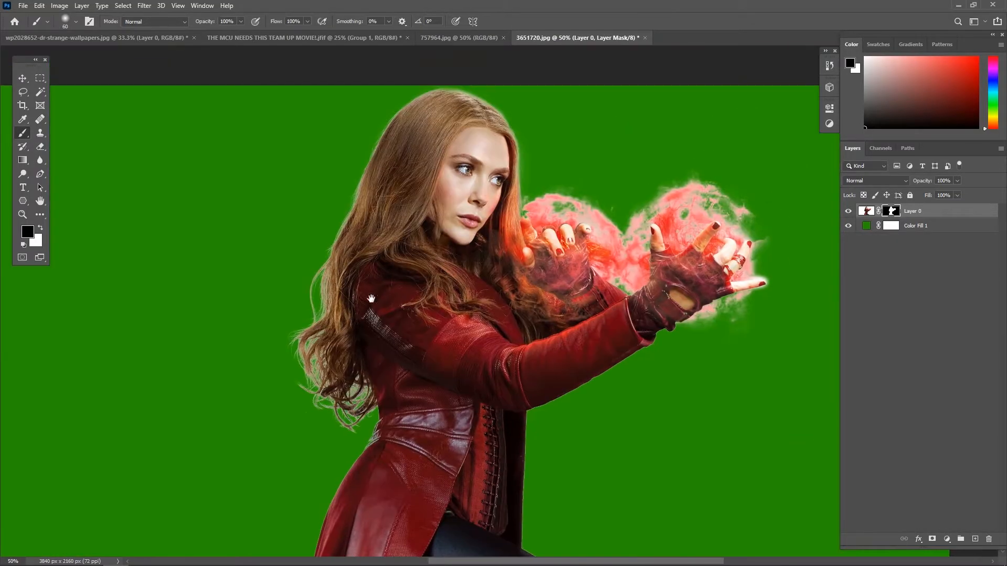
Bring the masked woman layer into the round-window poster document and flip it horizontally.
left_click(22, 78)
left_click_drag(923, 211, 433, 272)
key("ctrl+y")
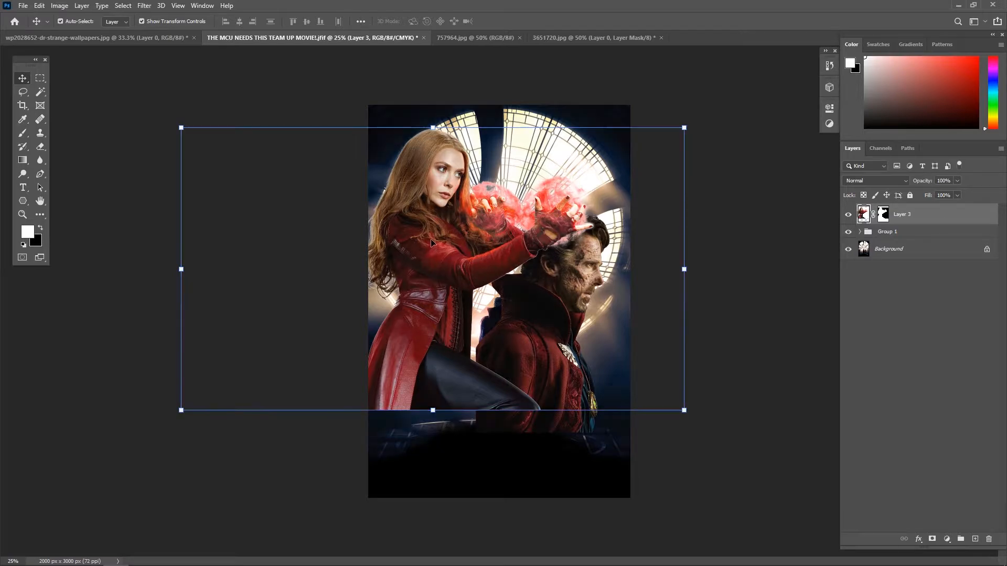
right_click(414, 250)
left_click(435, 418)
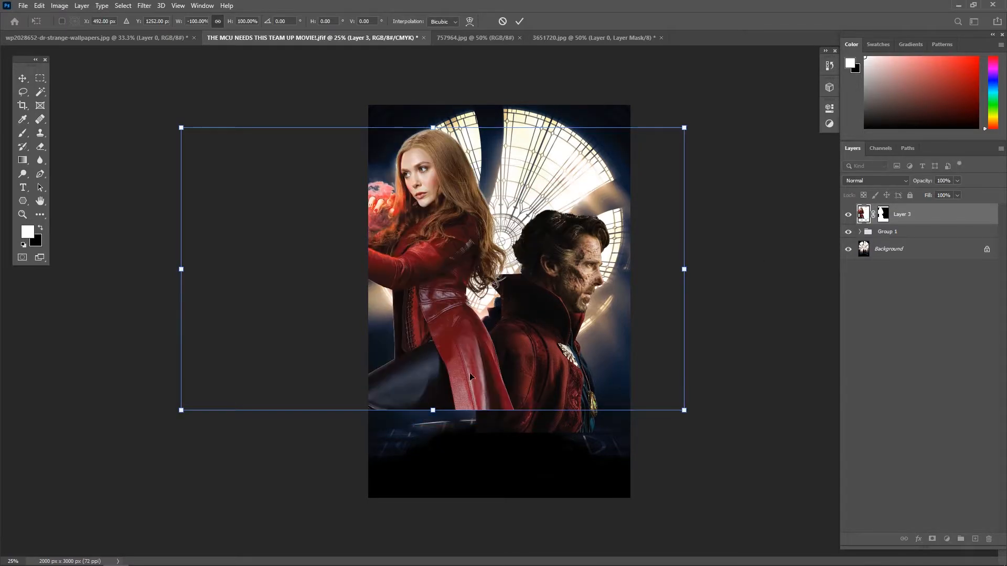
Scale up the flipped woman and place her low on the poster, back to back with the man.
left_click_drag(684, 127, 703, 203)
left_click_drag(477, 321, 432, 333)
left_click_drag(693, 205, 727, 180)
left_click_drag(659, 214, 792, 136)
left_click_drag(505, 270, 440, 325)
key("Return")
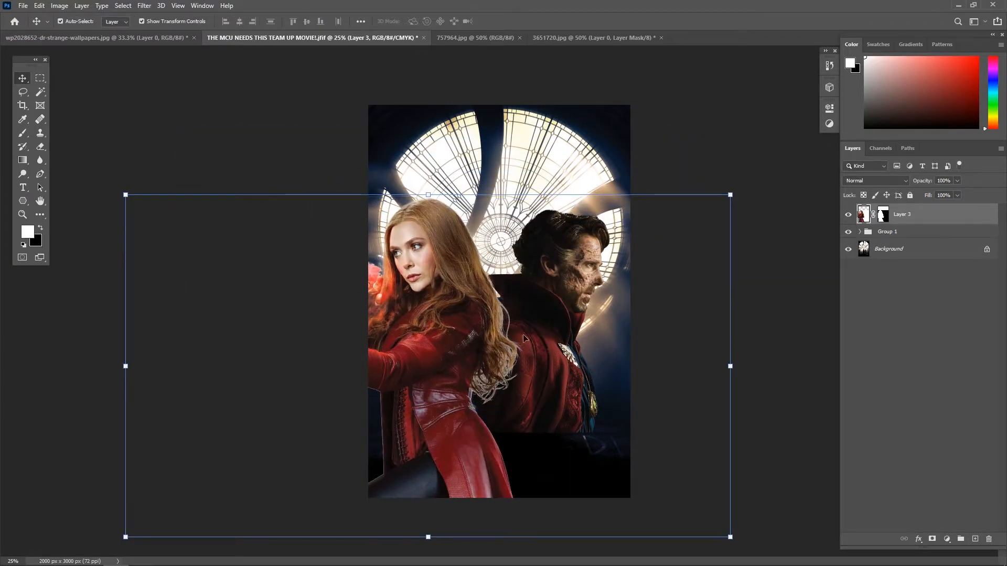
Shift the man slightly away from the woman, then enlarge the woman a little and reposition her.
left_click_drag(525, 339, 536, 337)
left_click(424, 299)
left_click_drag(730, 194, 753, 179)
left_click_drag(455, 292, 446, 307)
key("Return")
Collapse Group 1 and move it above Layer 3 so the man stands in front of the woman.
left_click(952, 314)
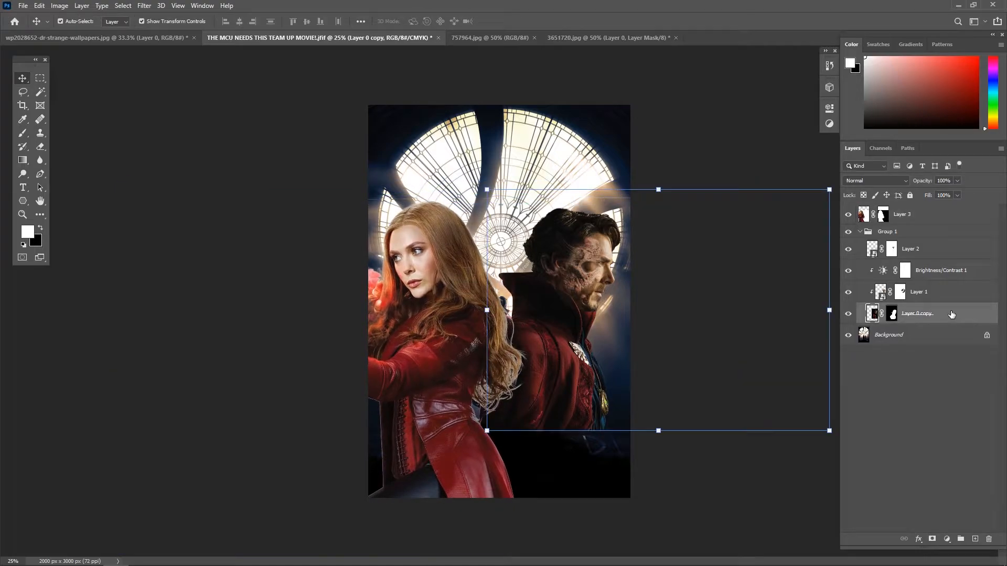
left_click(860, 233)
left_click_drag(913, 235, 906, 207)
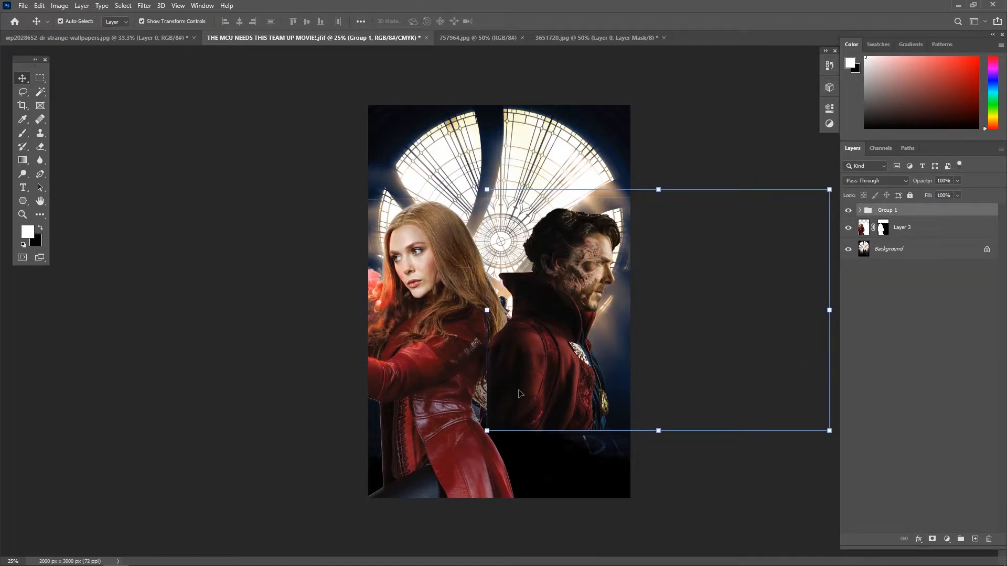
Enlarge the man's group slightly and reposition it beside the woman, then deselect all layers.
key("ctrl+t")
left_click_drag(487, 431, 464, 448)
mouse_move(513, 406)
left_mouse_down()
mouse_move(526, 390)
mouse_move(529, 398)
left_mouse_up()
key("Return")
left_click(924, 379)
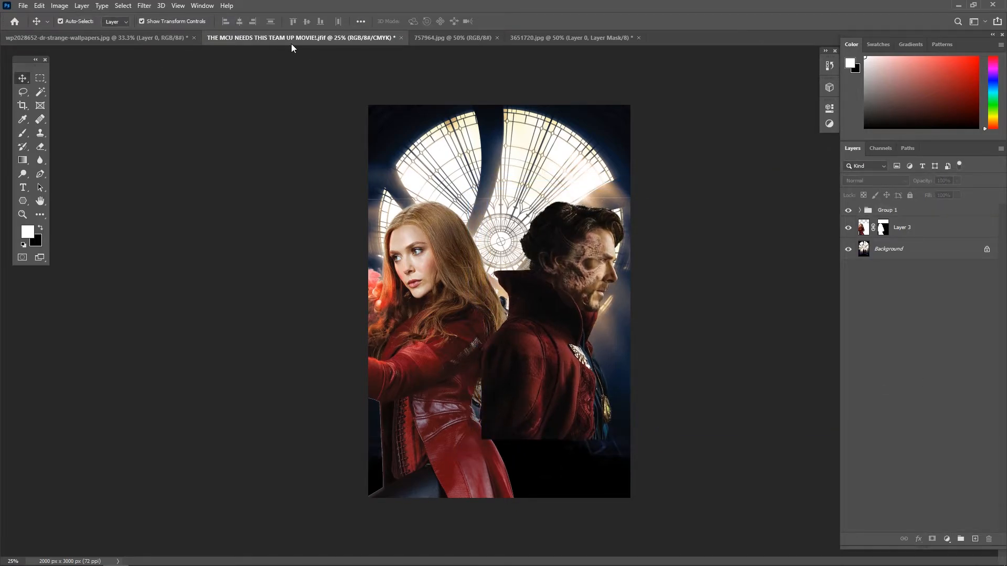
In 757964.jpg, start a Pen tool path at the cloak's outer tip and trace the shoulder, collar and hair.
left_click(126, 39)
left_click(464, 39)
scroll(440, 215, "up", 2)
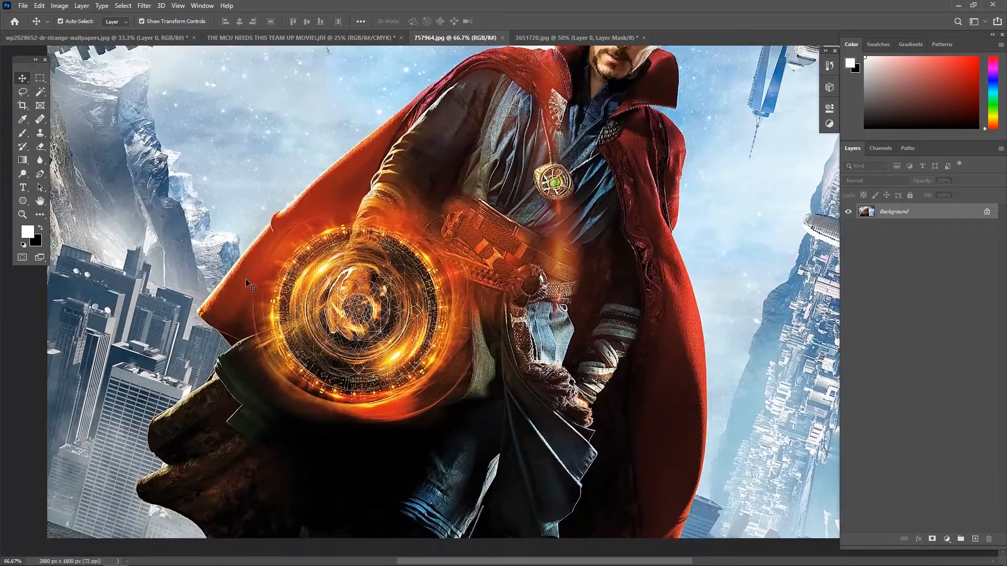
left_click(41, 176)
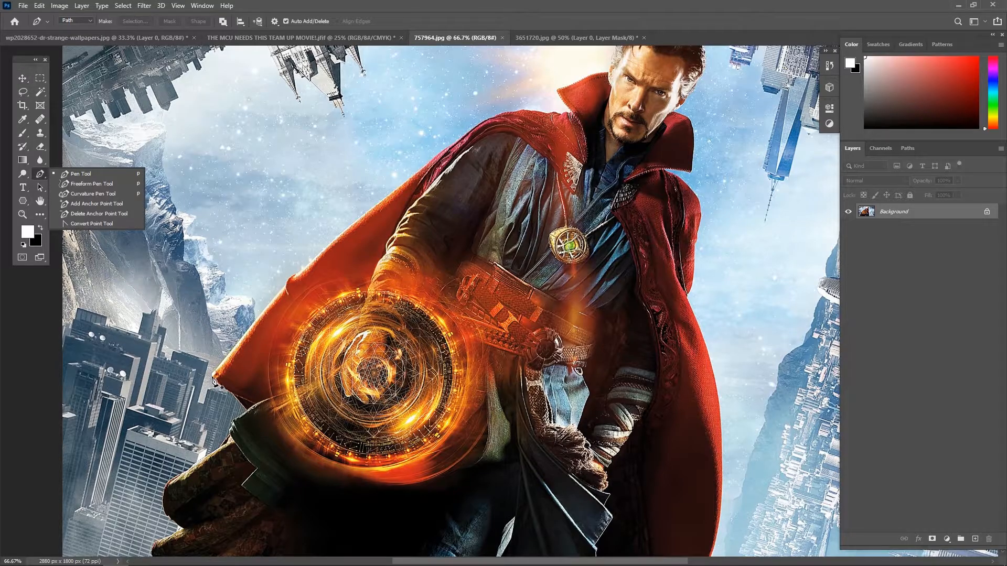
left_click(213, 375)
key("ctrl+plus")
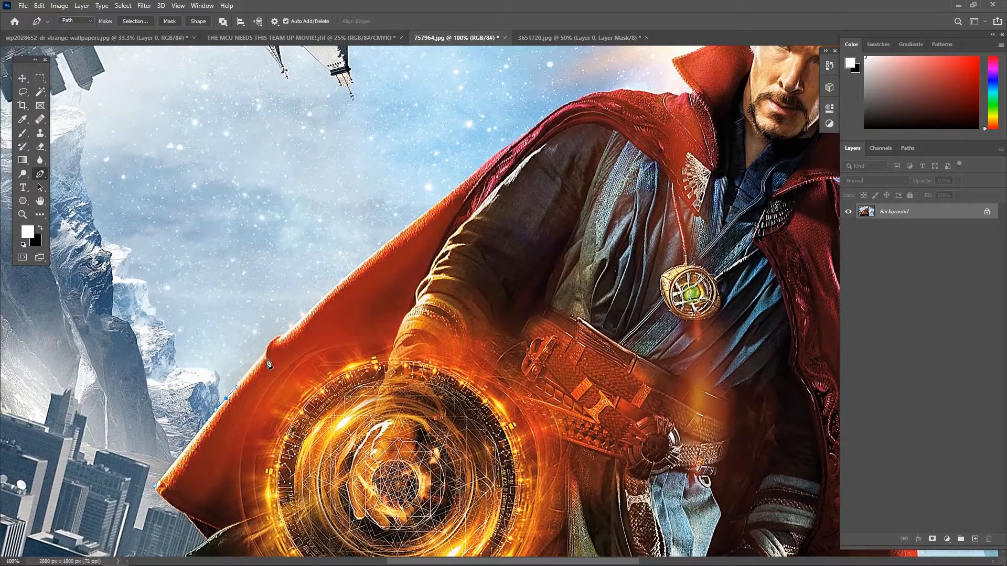
left_click_drag(391, 282, 322, 378)
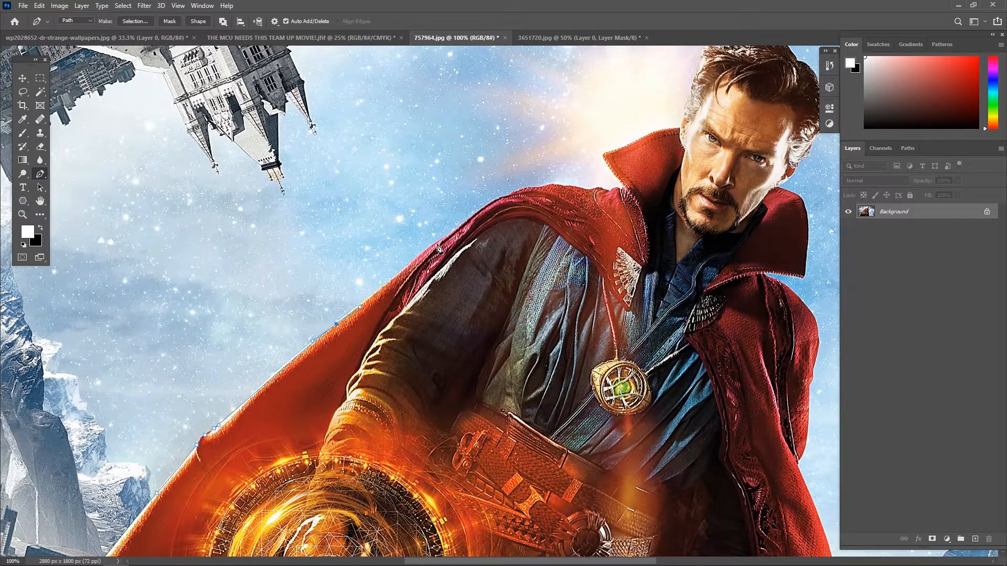
left_click_drag(432, 245, 270, 364)
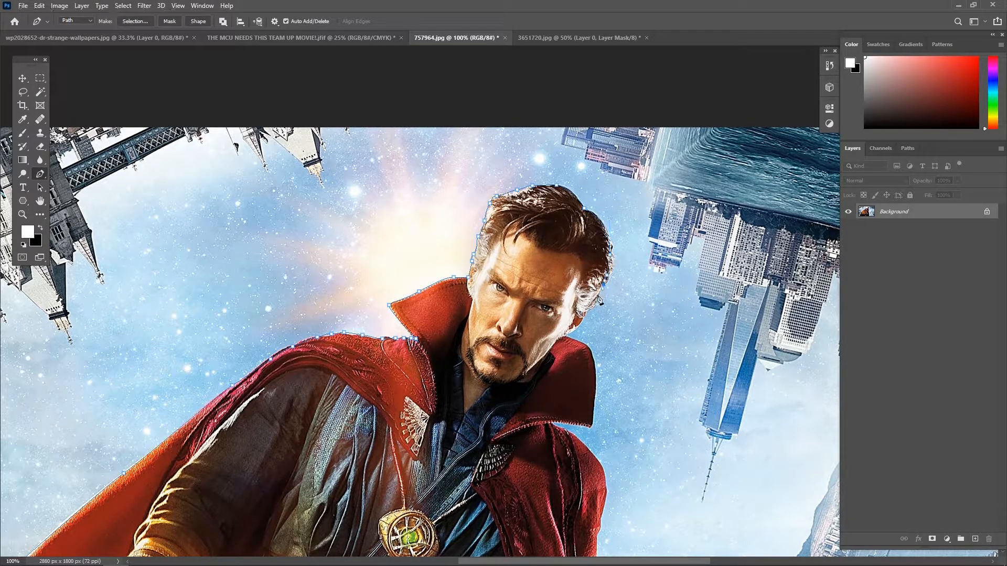
Continue the path past the ear and around the raised collar, shoulder and upper cloak on the character's far side.
key("ctrl+plus")
left_click_drag(588, 341, 459, 180)
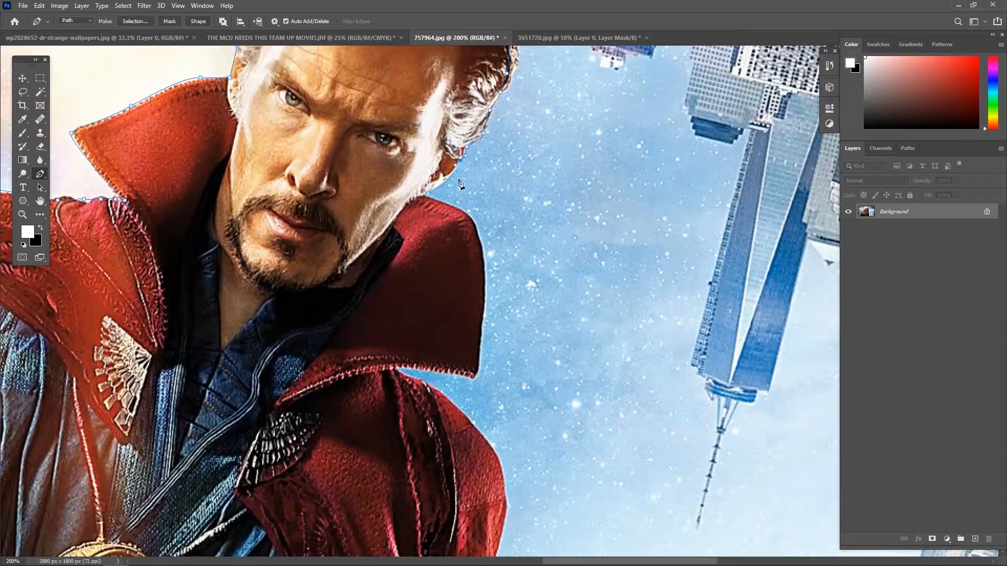
left_click_drag(483, 374, 491, 273)
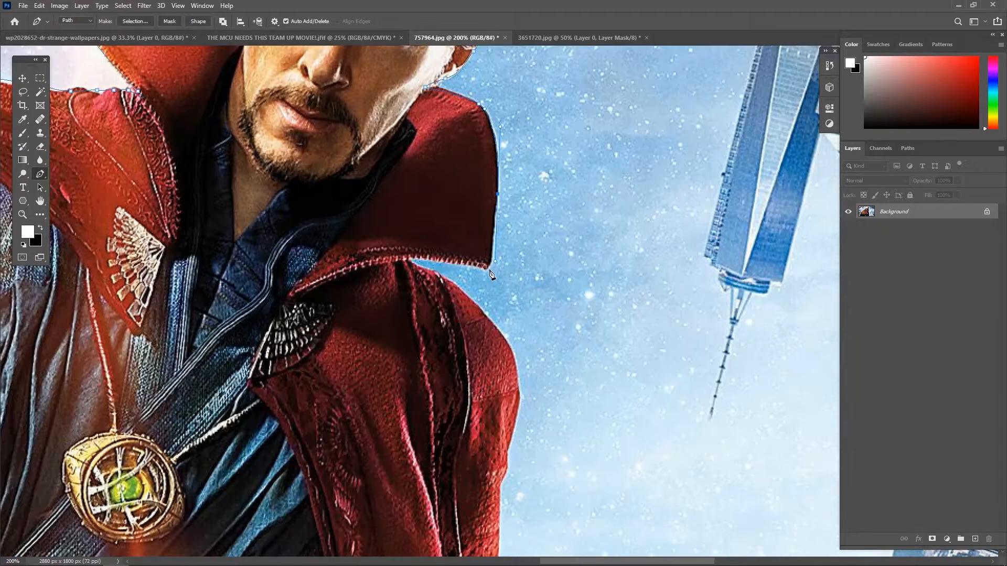
left_click_drag(521, 401, 396, 237)
left_click_drag(438, 255, 451, 167)
left_click_drag(386, 309, 376, 329)
left_click_drag(394, 346, 377, 173)
left_click(354, 174)
left_click_drag(432, 285, 325, 62)
left_click_drag(332, 238, 342, 300)
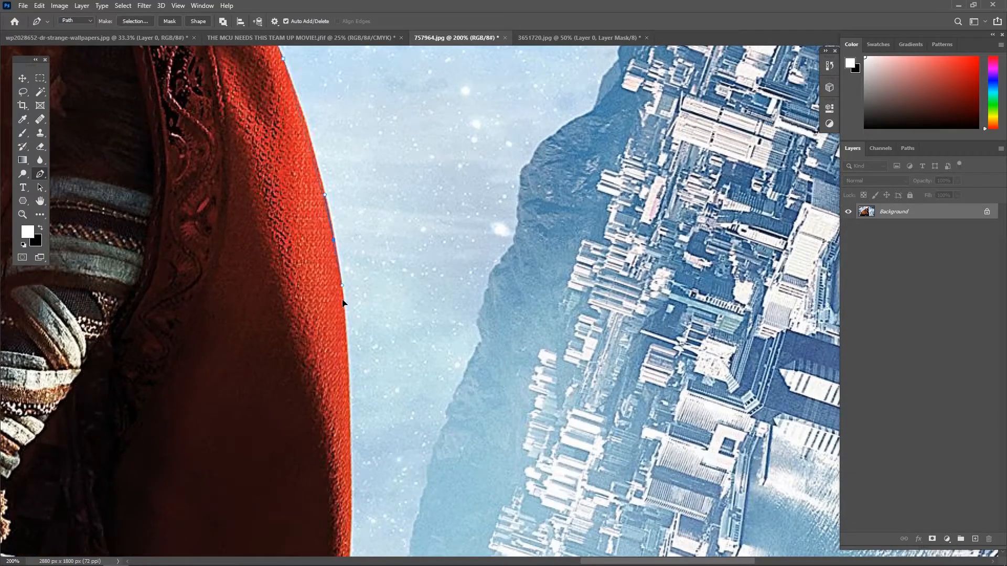
Trace the lower cloak edge down to the picture border and run the path along the border beneath the figure.
left_click_drag(345, 455, 333, 310)
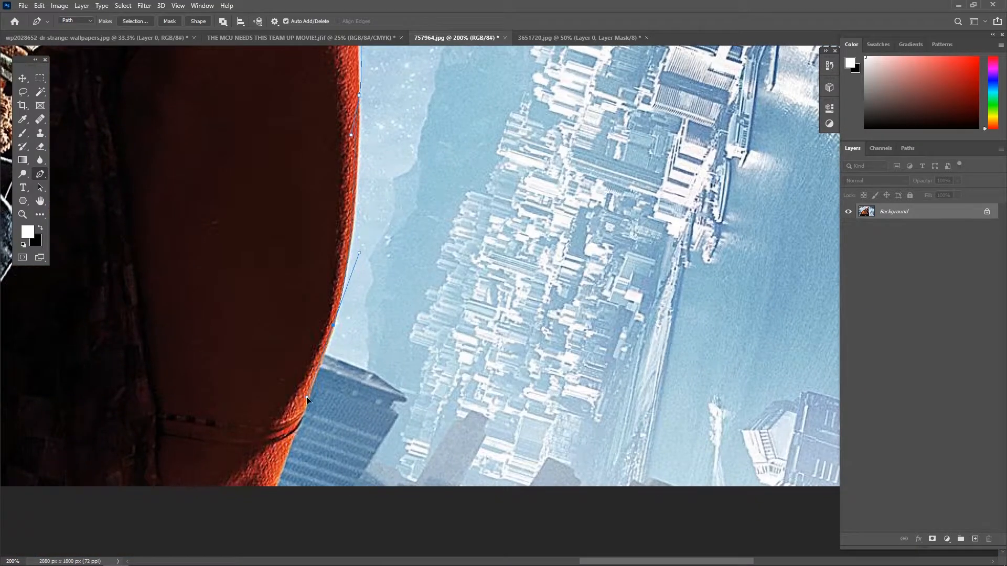
left_click_drag(307, 397, 460, 178)
left_click(434, 268)
key("ctrl+minus")
key("ctrl+minus")
key("ctrl+minus")
key("ctrl+minus")
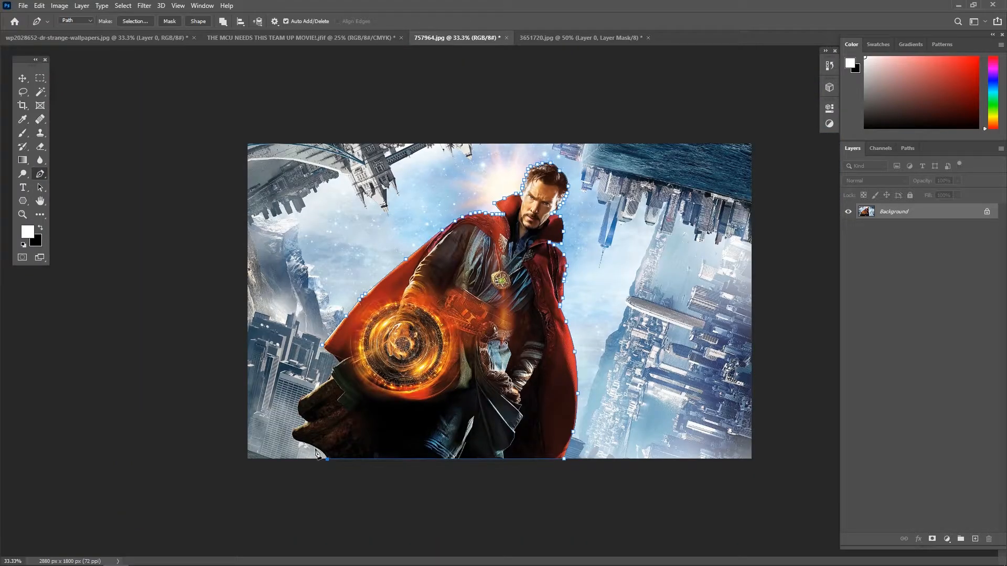
Turn the closed path into a new selection with 0.1-pixel feather and mask out the city background.
left_click(143, 23)
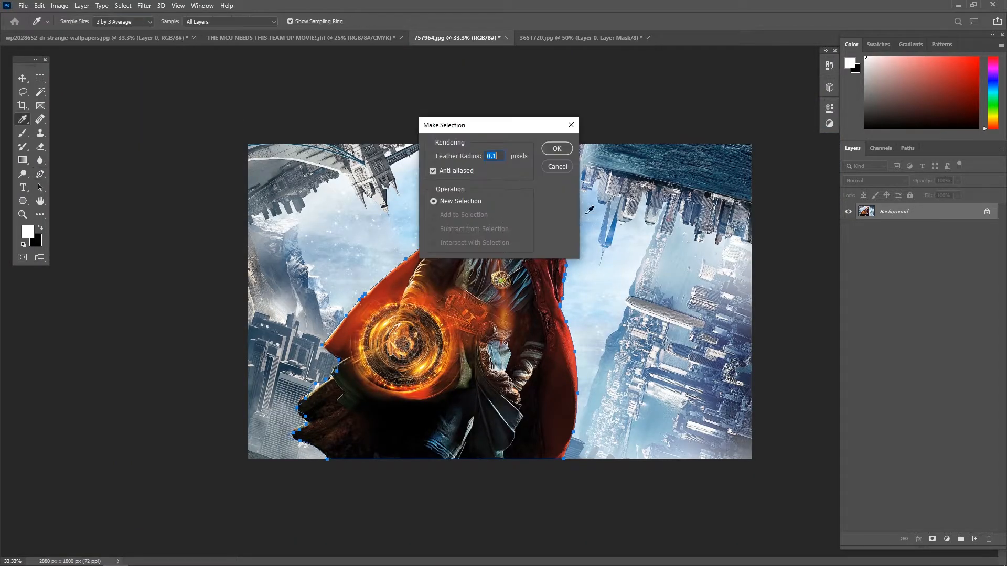
key("Return")
left_click(928, 540)
Bring the masked caped figure into the poster, rotate it to -31.57° and place it in front between the two characters.
key("v")
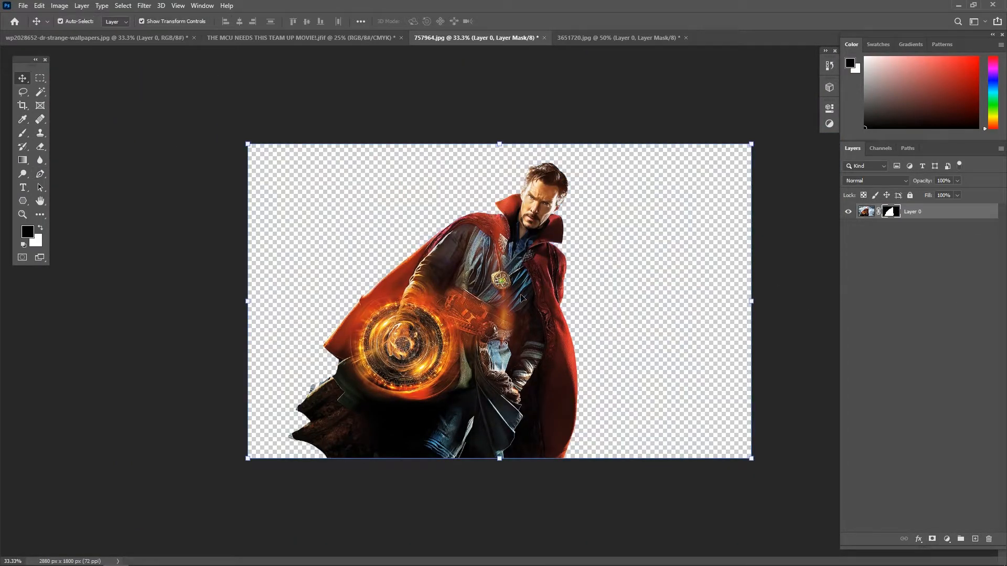
left_click_drag(465, 297, 501, 395)
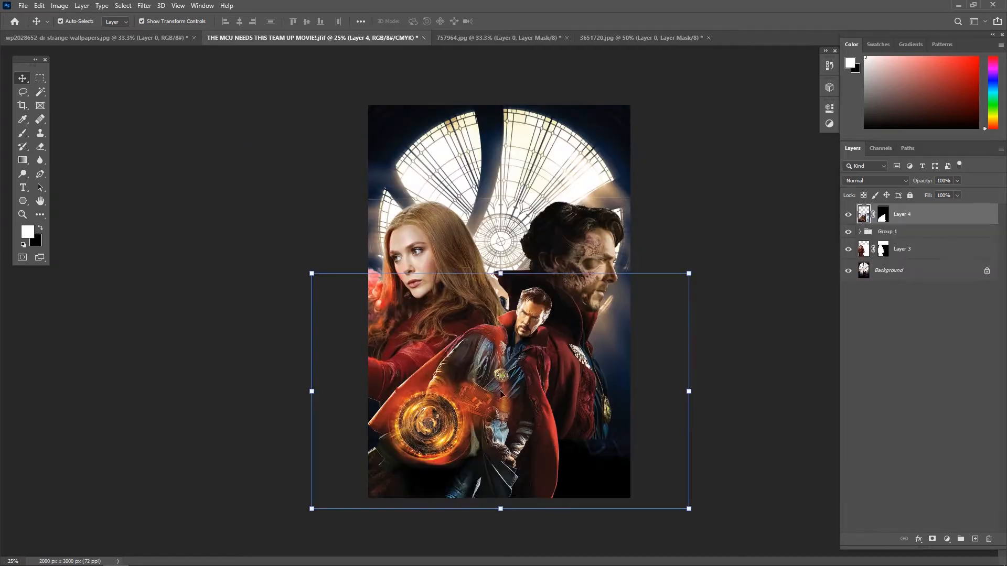
left_click_drag(697, 269, 596, 189)
key("Return")
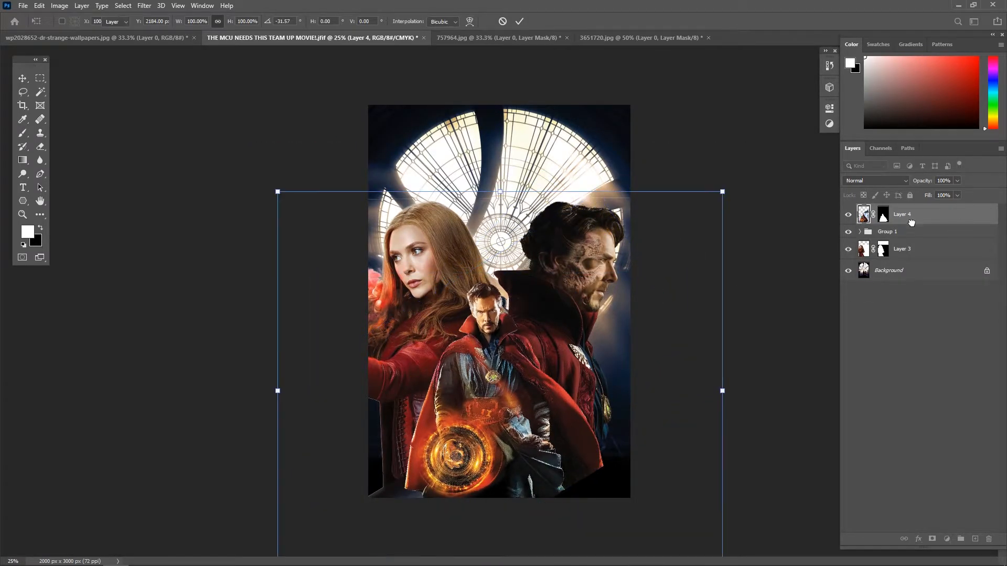
Convert the caped figure's layer to a smart object, then enlarge it to 201.59%, rotate it 3.80° and centre it as the main character.
right_click(913, 214)
left_click(834, 212)
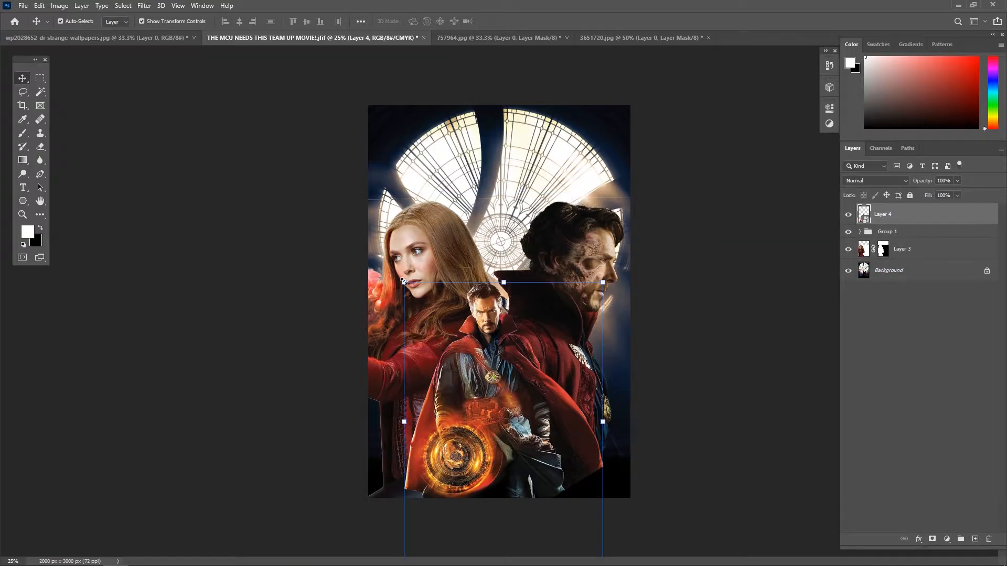
left_click_drag(404, 282, 286, 117)
left_click_drag(577, 150, 648, 248)
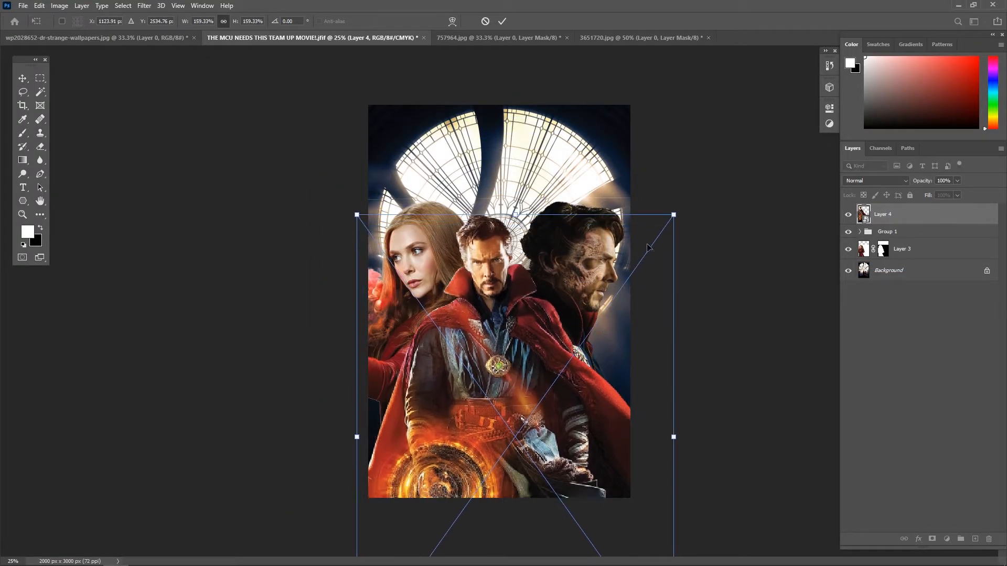
left_click_drag(674, 215, 810, 110)
left_click_drag(564, 234, 498, 422)
left_click_drag(727, 258, 741, 271)
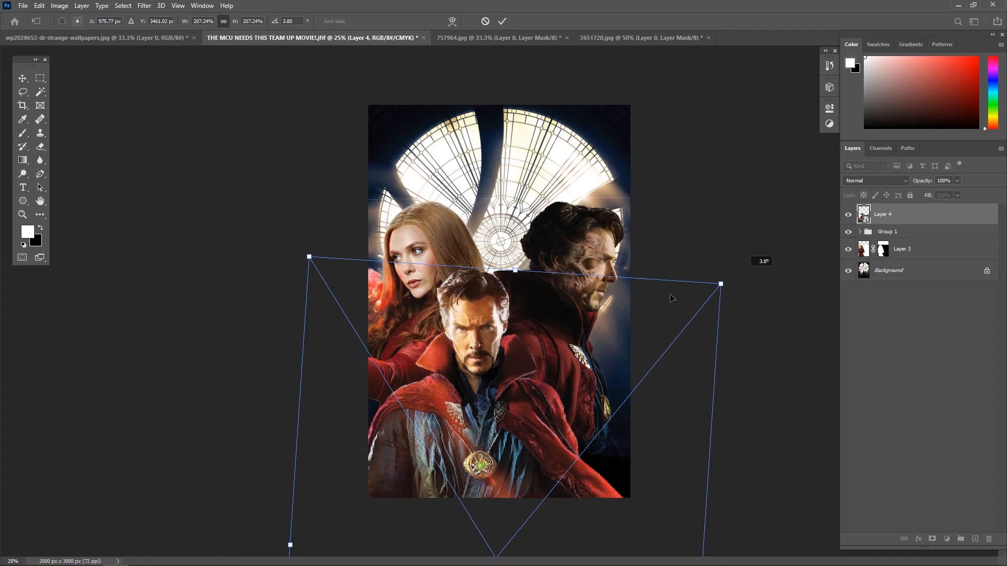
left_click_drag(671, 298, 730, 237)
left_click_drag(514, 345, 521, 322)
key("Return")
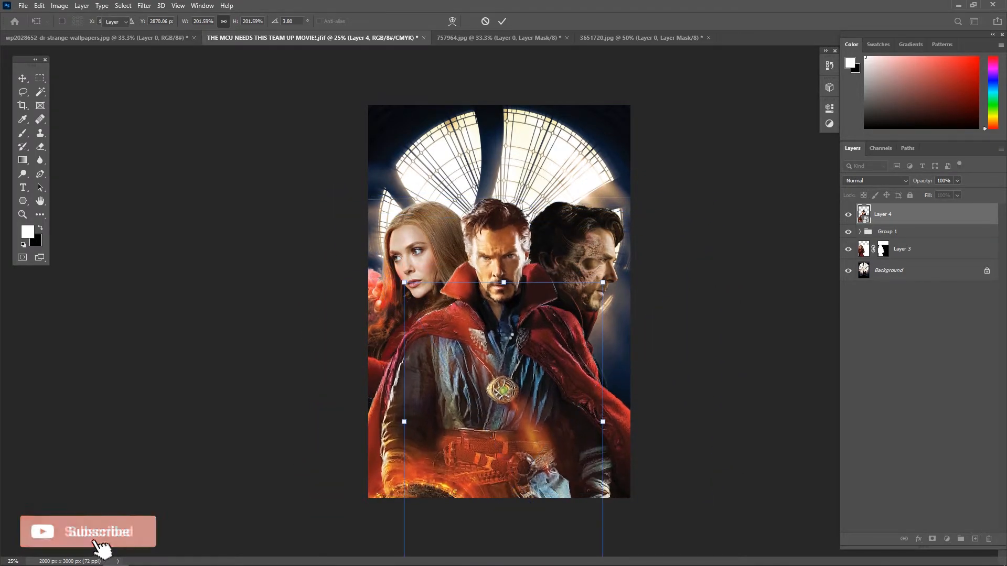
Shrink the red-coated woman to 81.95% and settle her beside the central figure's shoulder.
left_click(740, 347)
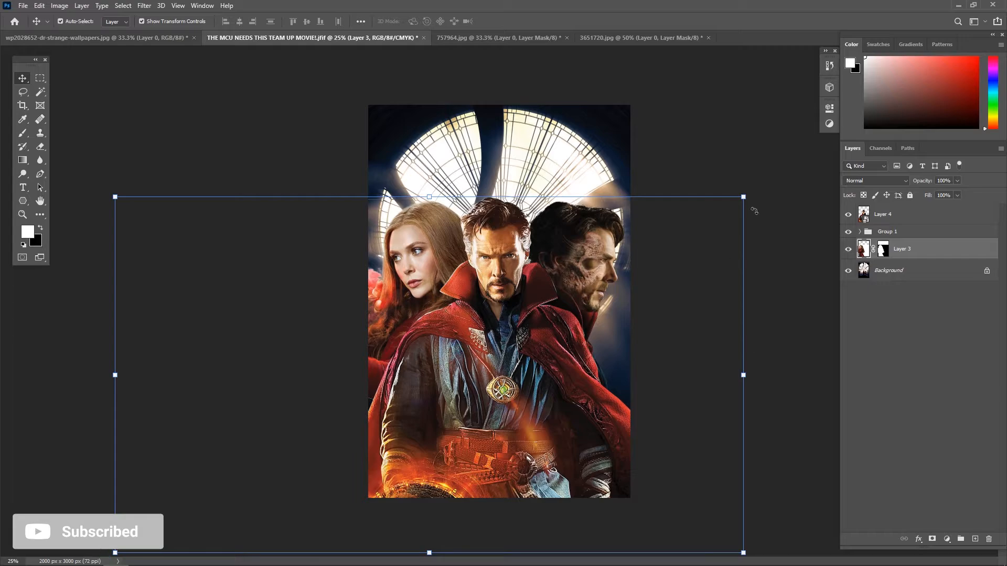
left_click_drag(739, 201, 663, 225)
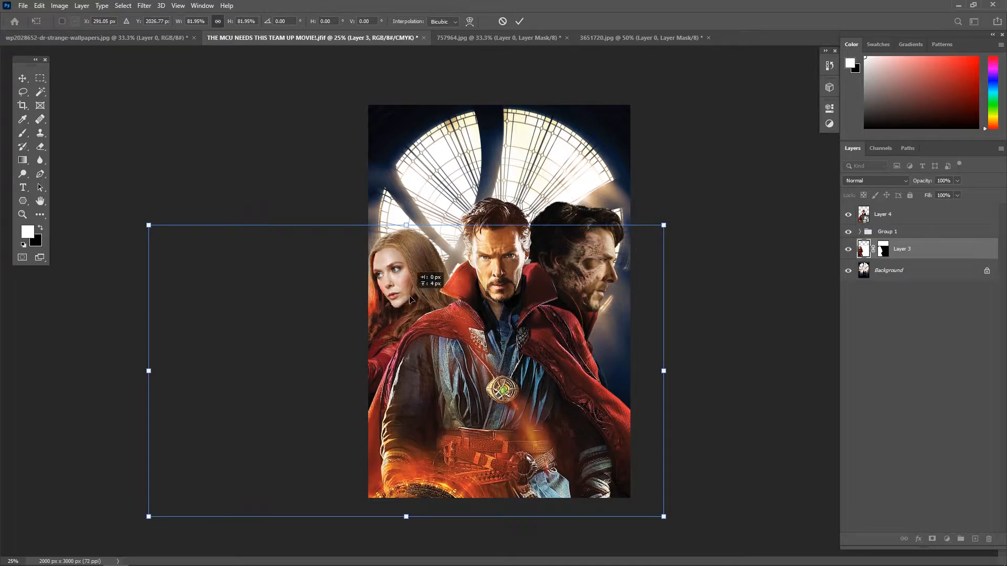
left_click_drag(411, 299, 413, 298)
key("Return")
Select Layer 2 and Layer 1 inside Group 1 and nudge the zombie skin textures across the profile face and slightly upward.
left_click(860, 232)
left_click(924, 253)
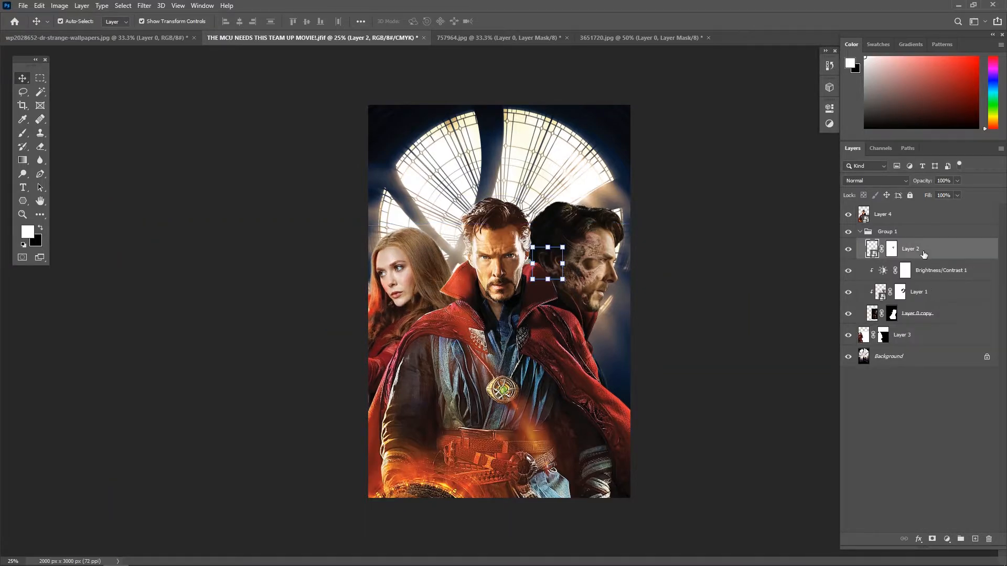
left_click(935, 273)
left_click(937, 295)
left_click(922, 251, "ctrl")
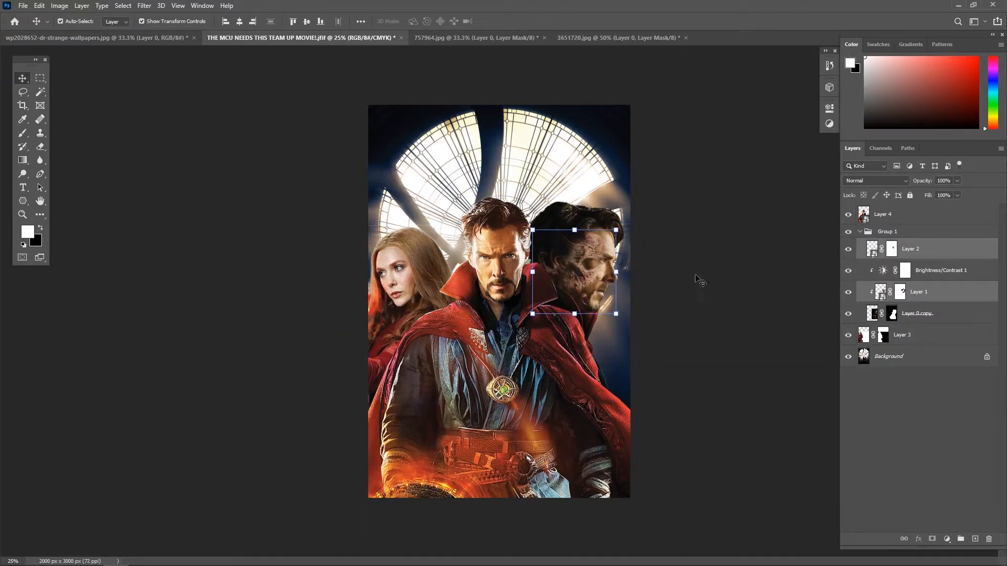
key("shift+Right")
key("shift+Right")
key("shift+Right")
key("shift+Right")
key("shift+Right")
key("shift+Right")
key("shift+Right")
key("shift+Right")
key("shift+Right")
key("shift+Up")
key("shift+Up")
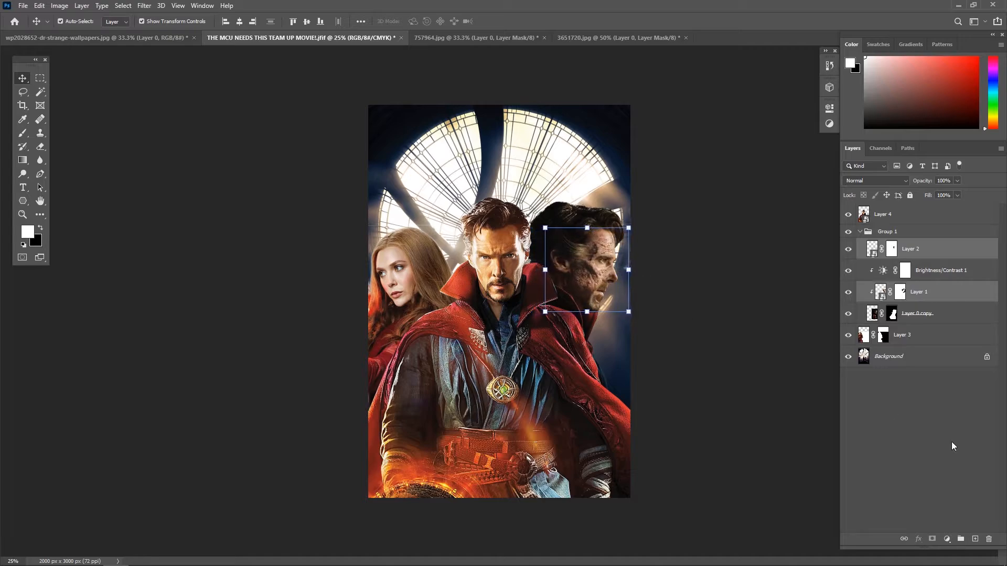
left_click(984, 448)
left_click(861, 233)
Scale down the zombie profile group, reposition it behind the central figure's shoulder, and shift the central figure slightly.
key("ctrl+slash")
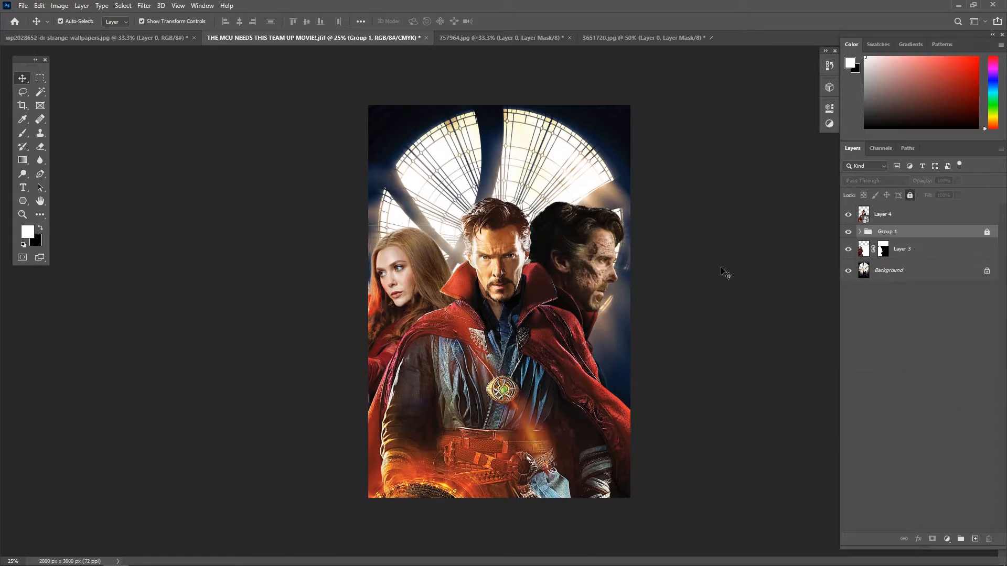
key("ctrl+slash")
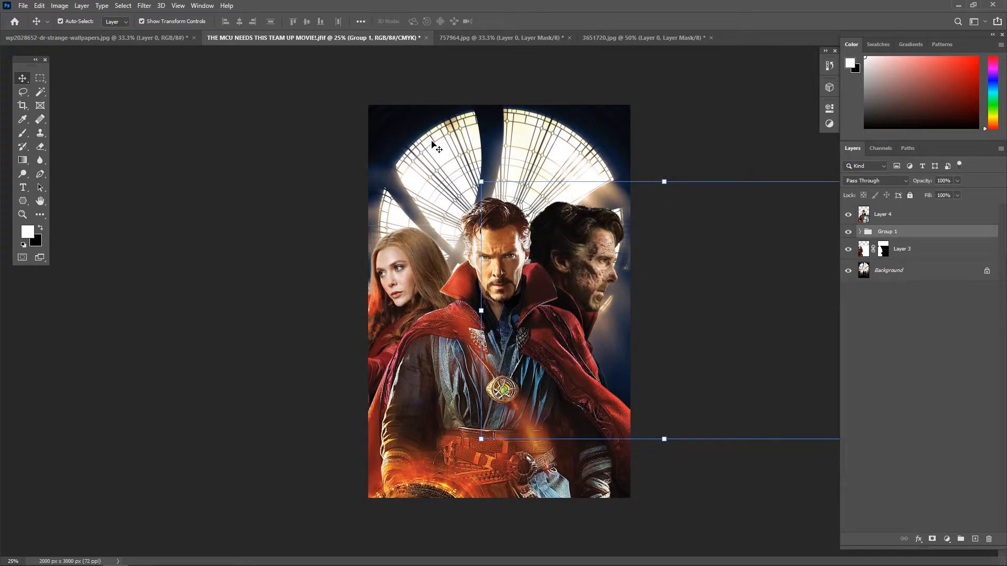
left_click_drag(482, 182, 515, 208)
left_click_drag(596, 330, 596, 338)
key("Return")
left_click_drag(602, 302, 598, 292)
left_click_drag(610, 369, 607, 370)
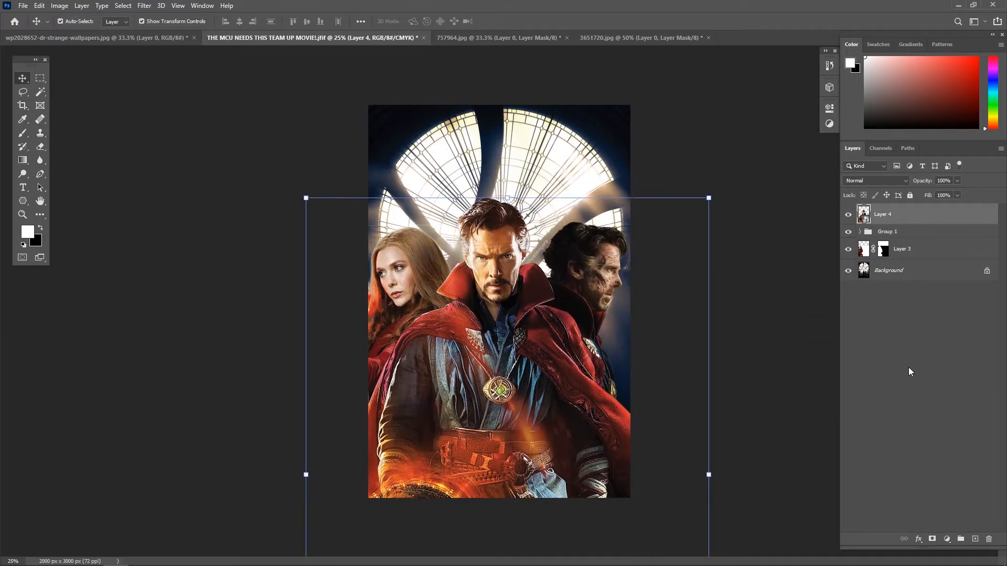
Add a Brightness/Contrast adjustment clipped to the central figure's layer and lower its brightness.
left_click(915, 403)
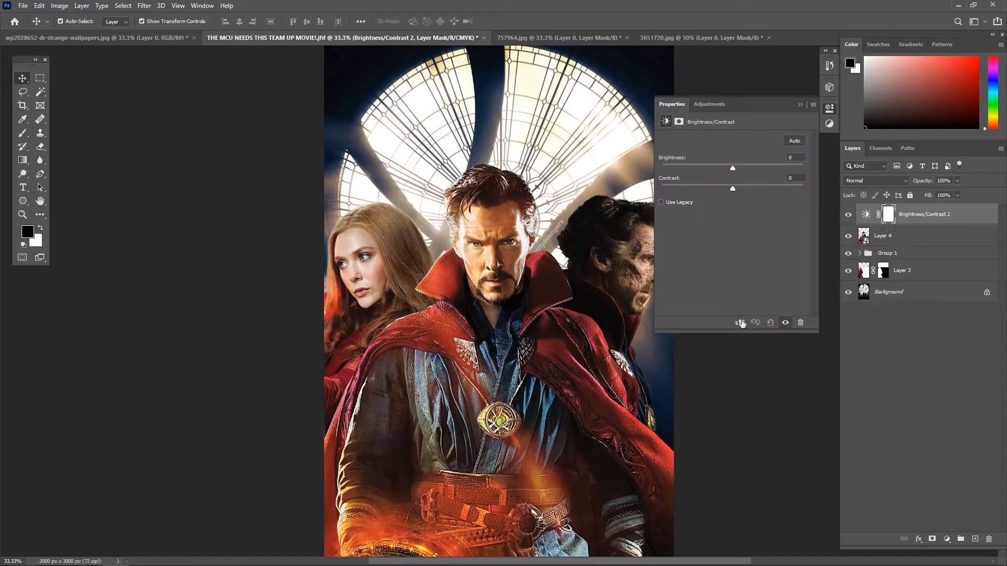
mouse_move(733, 168)
left_mouse_down()
mouse_move(690, 174)
mouse_move(716, 172)
left_mouse_up()
left_click(801, 106)
left_click(892, 236)
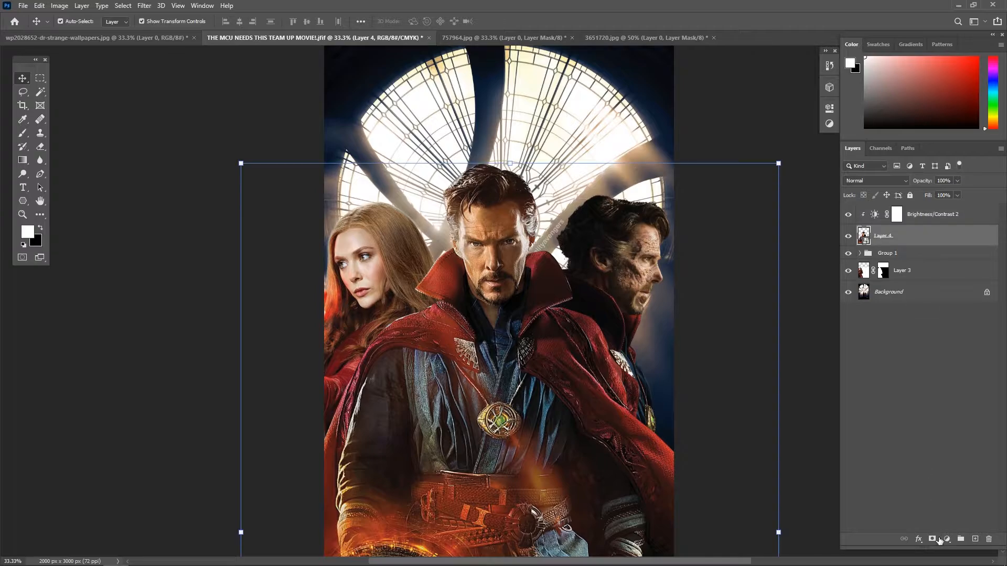
left_click(948, 540)
left_click(937, 387)
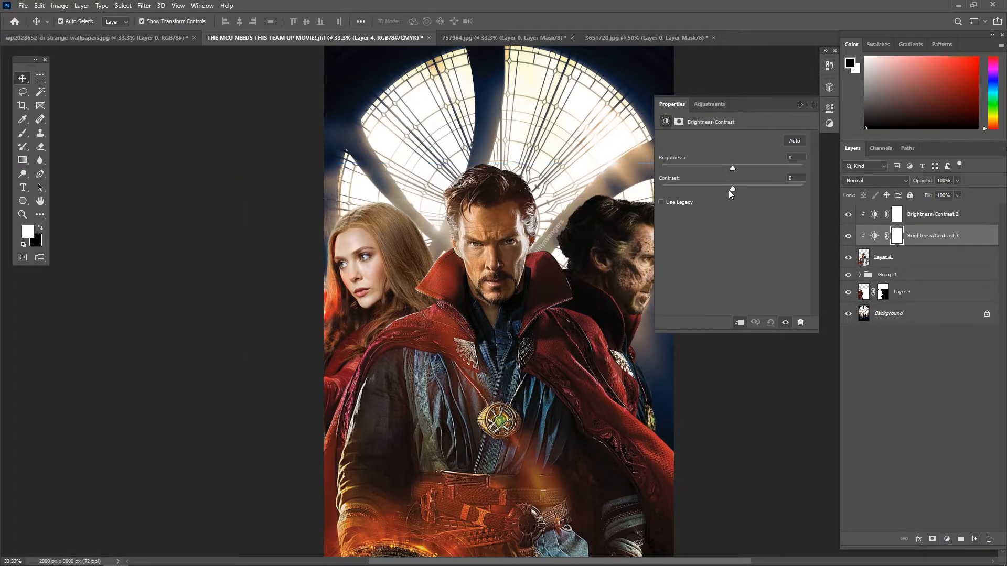
left_click_drag(725, 172, 703, 172)
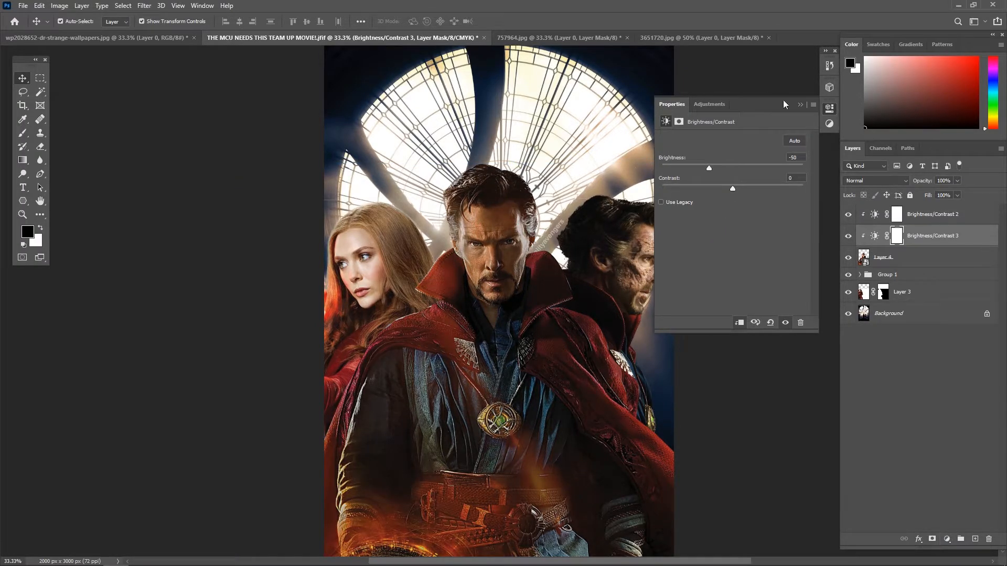
left_click(801, 105)
left_click_drag(967, 241, 988, 539)
Darken the red-coated woman with a clipped Brightness/Contrast adjustment at brightness -44.
left_click(915, 271)
left_click(947, 540)
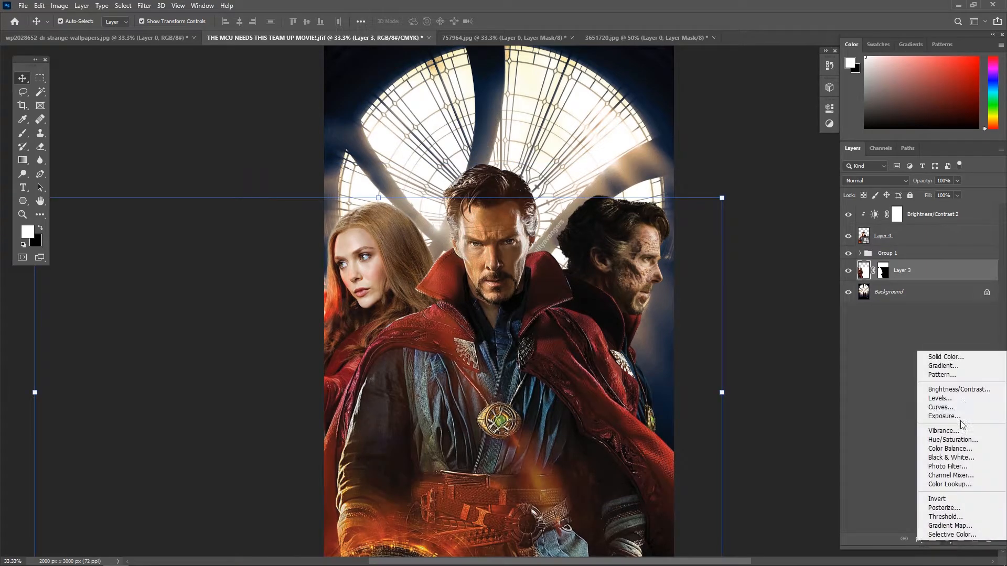
left_click(944, 396)
left_click_drag(732, 168, 713, 176)
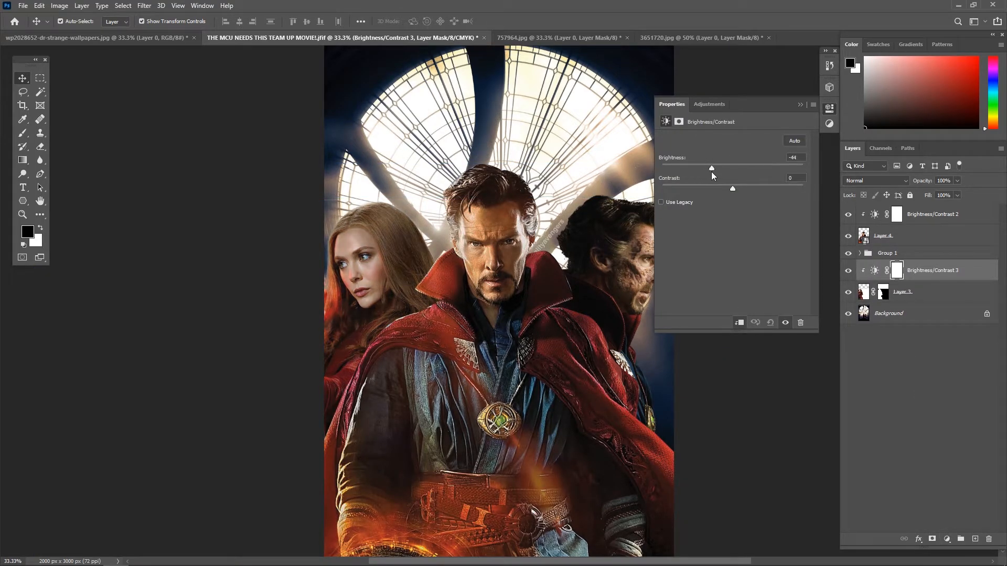
left_click(427, 228)
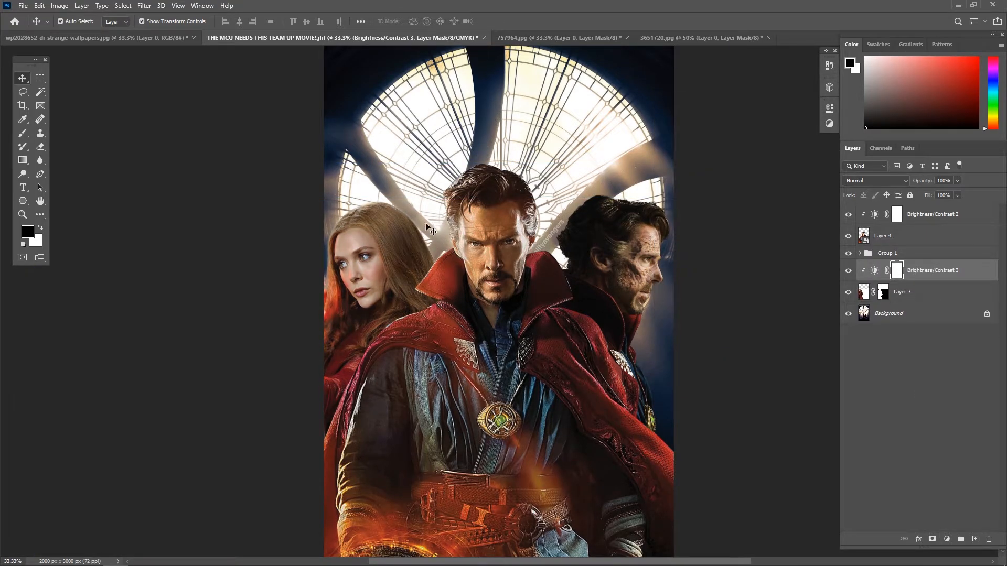
Paint black with a soft 700-pixel brush on the woman's adjustment mask to restore light on her window-side hair.
left_click(23, 136)
left_click(58, 134)
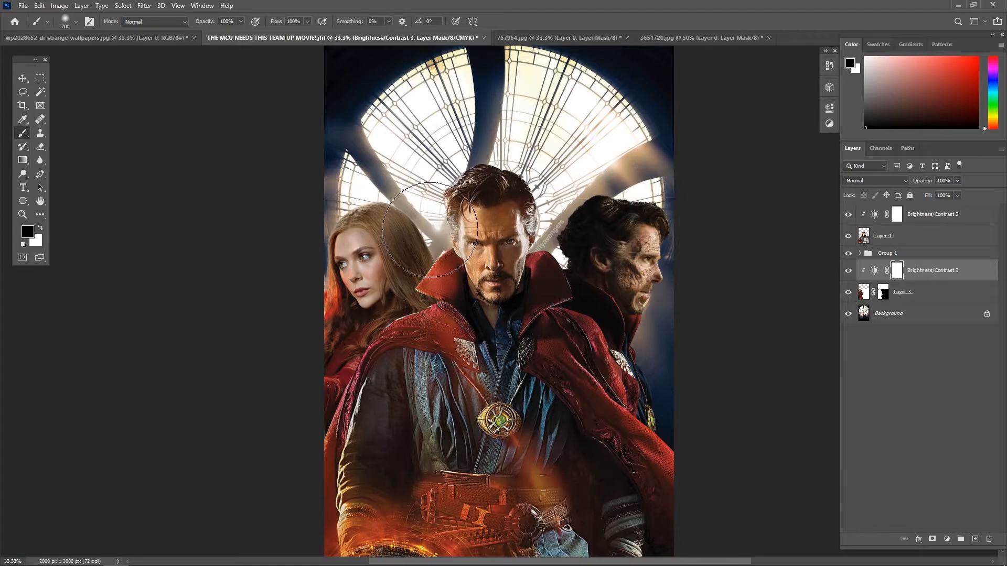
left_click_drag(430, 230, 405, 184)
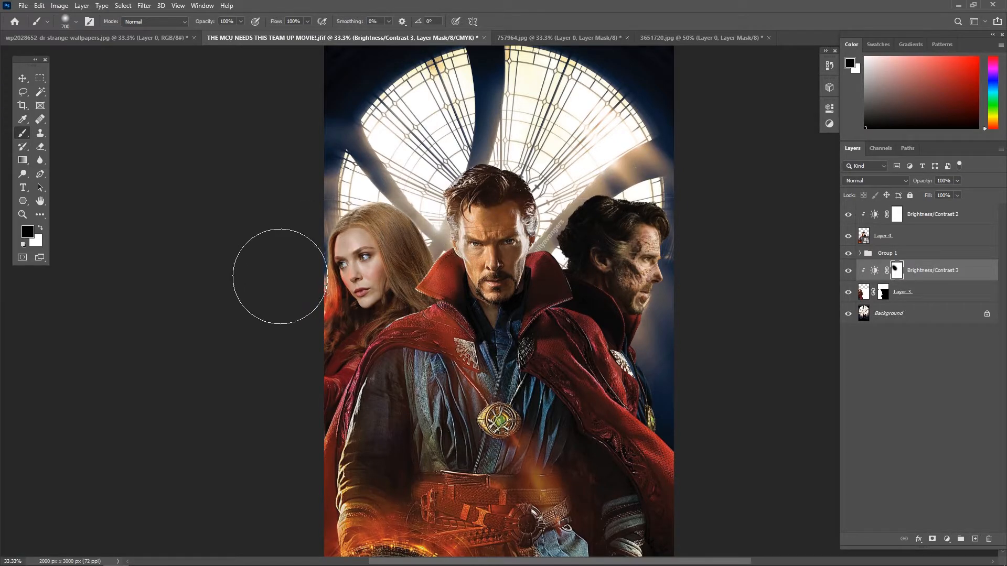
Add a Brightness/Contrast adjustment clipped to the zombie profile group and raise its brightness to 150.
left_click(907, 253)
left_click(947, 539)
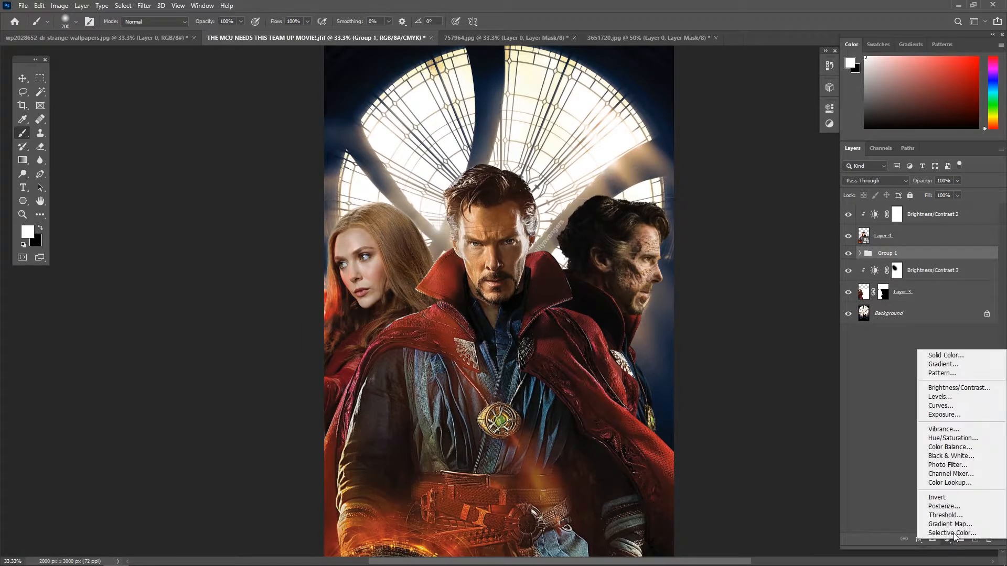
left_click(937, 388)
left_click(739, 323)
left_click_drag(733, 168, 838, 169)
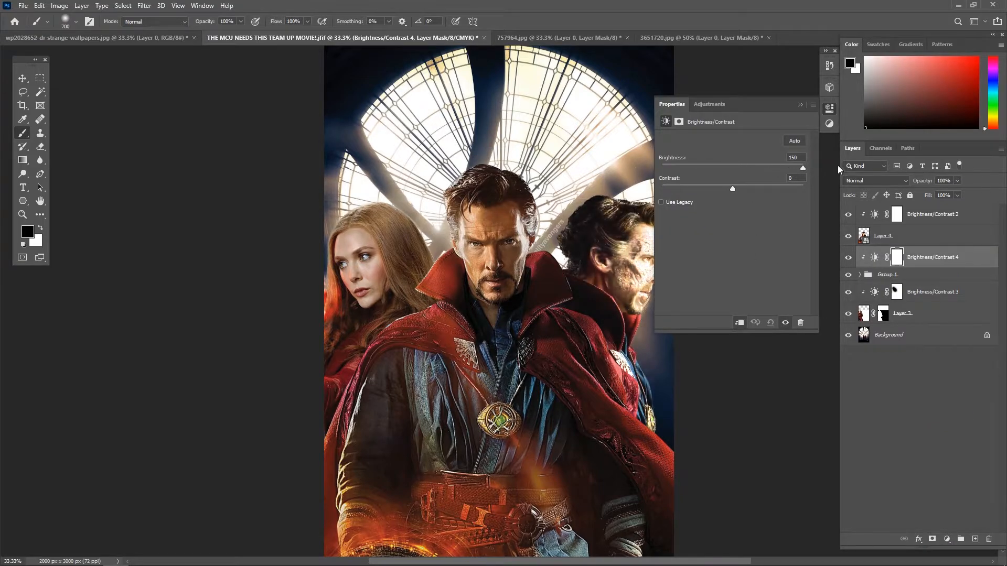
left_click(799, 104)
Invert the brightening mask, paint white along the back of the zombie's hair, reduce the brush to 125 pixels and compare the effect.
key("ctrl+i")
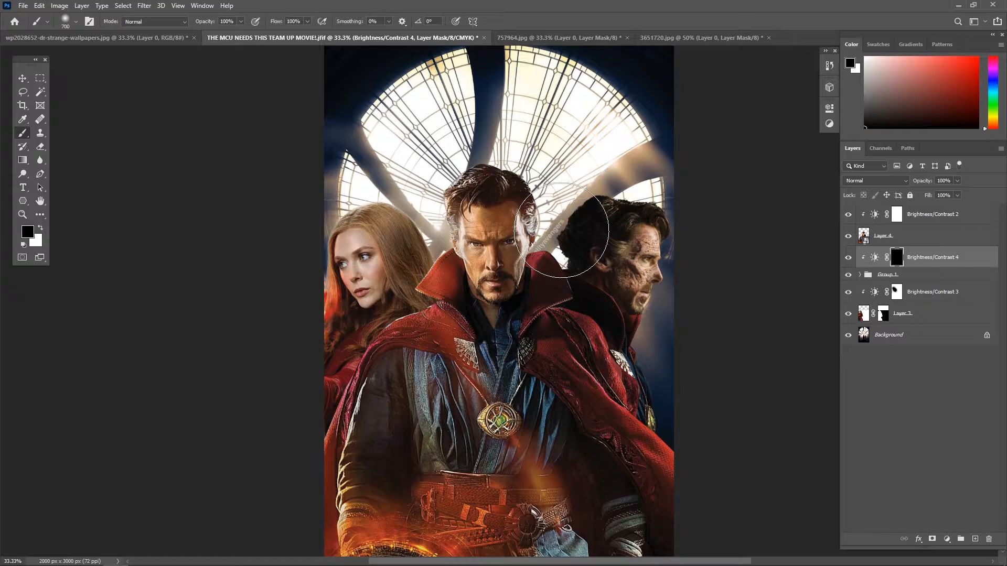
key("x")
left_click(563, 244)
mouse_move(540, 256)
left_mouse_down()
mouse_move(529, 231)
mouse_move(588, 193)
left_mouse_up()
key("[")
key("[")
key("[")
key("[")
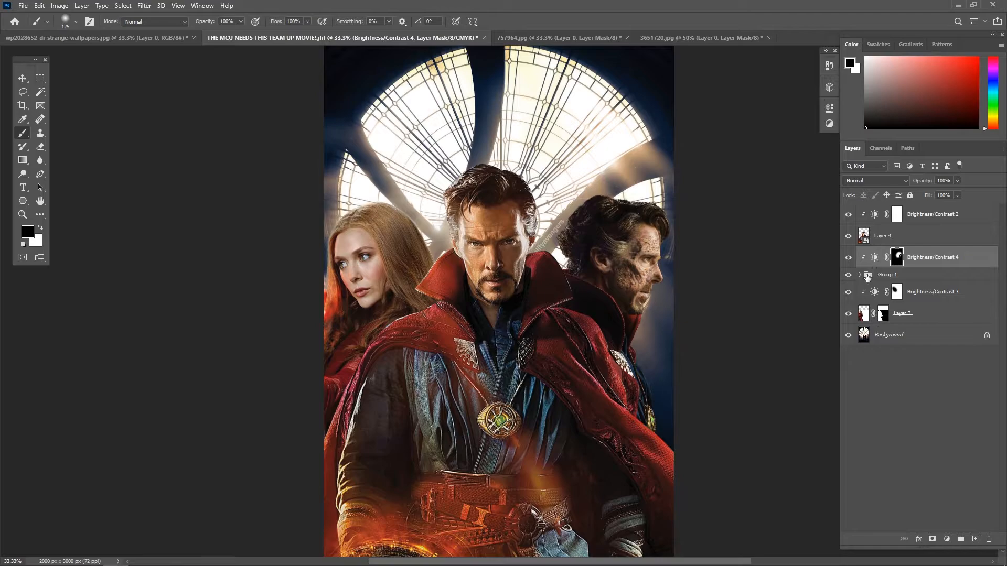
left_click(847, 258)
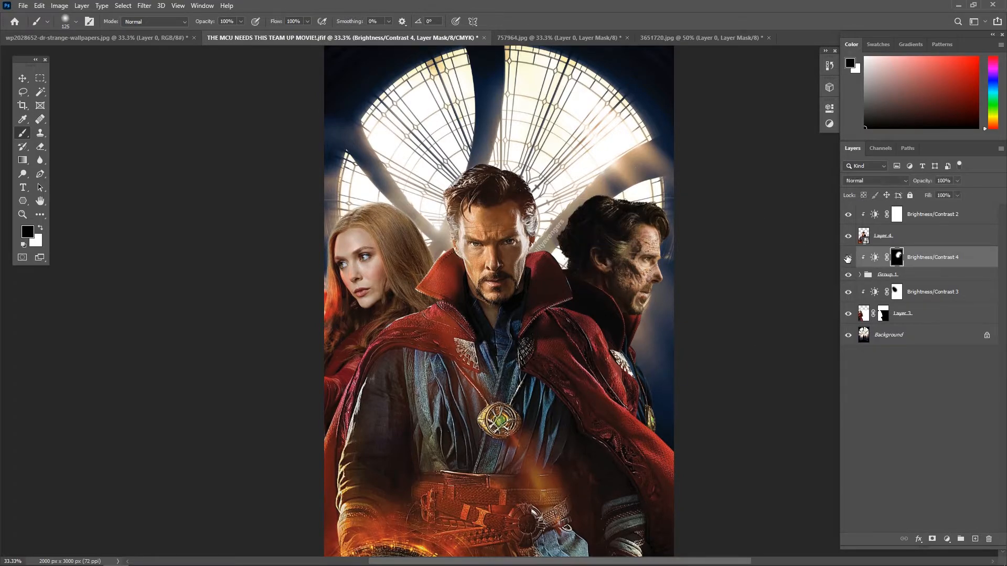
left_click(846, 258)
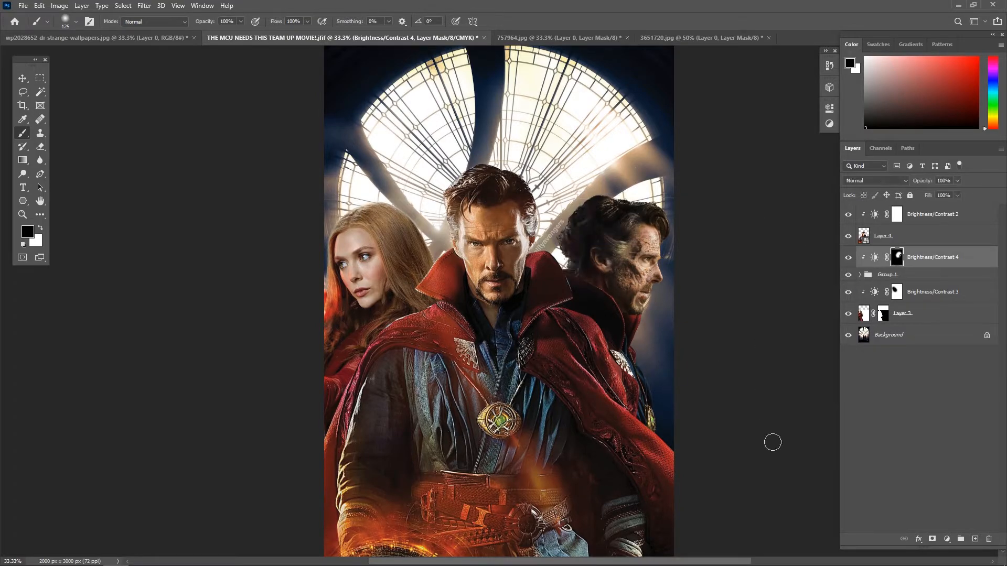
Move the zombie profile group slightly away from the central figure and downward.
left_click(22, 78)
left_click(914, 278)
left_click_drag(609, 251, 614, 255)
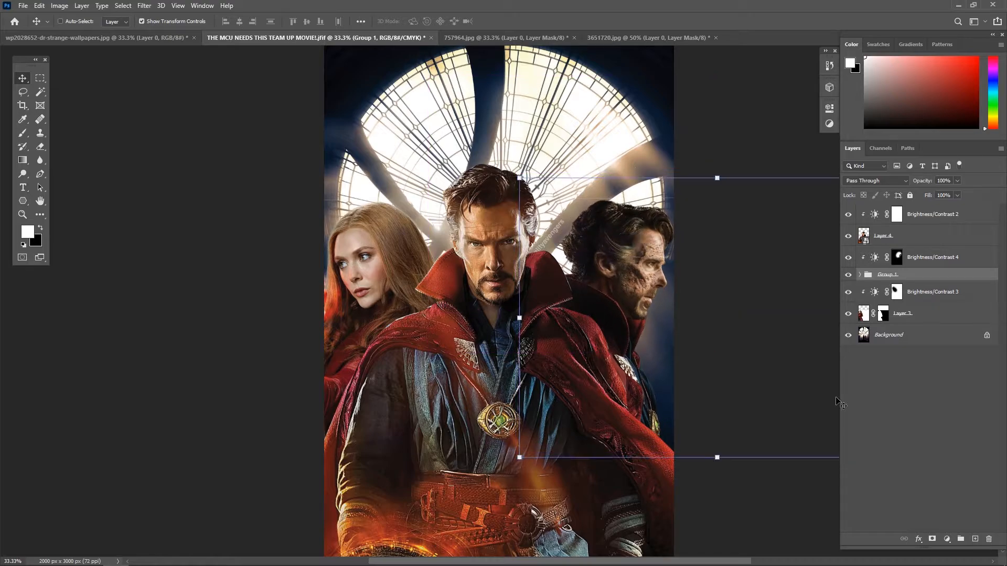
left_click(947, 467, "ctrl")
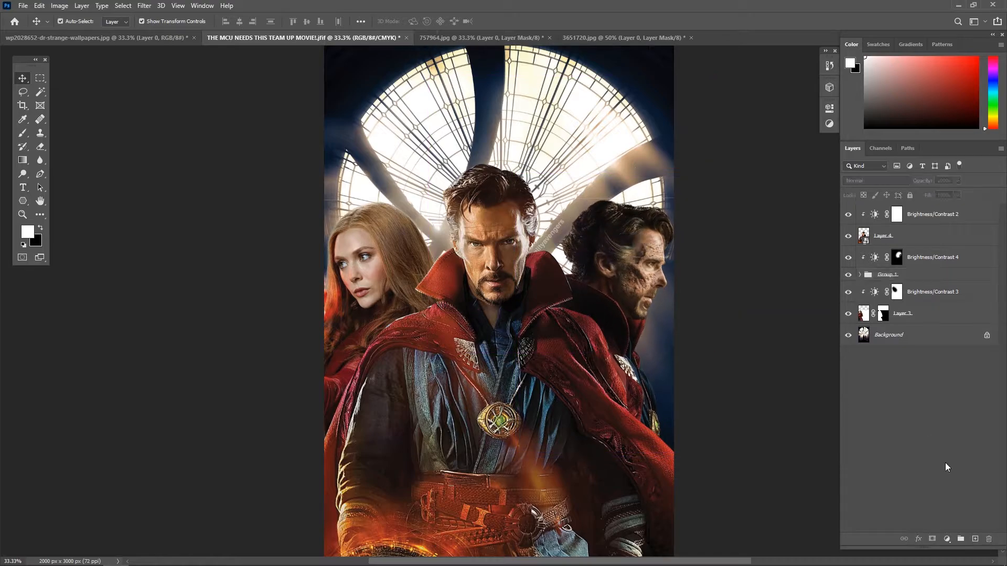
Move the woman's layer above the zombie group and its brightening adjustment, and create an empty layer directly beneath her.
left_click(900, 239)
left_click(953, 265)
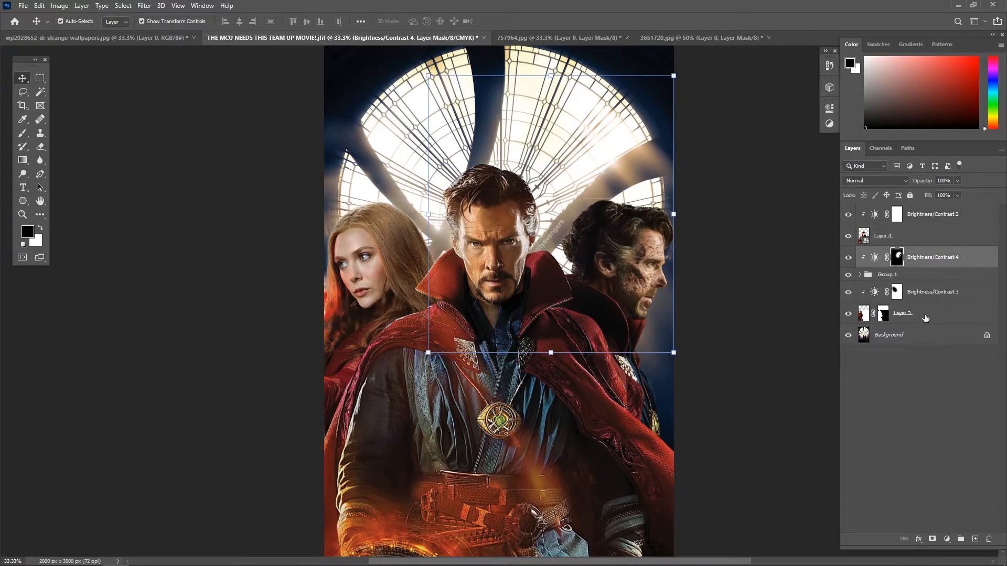
left_click_drag(931, 315, 922, 254)
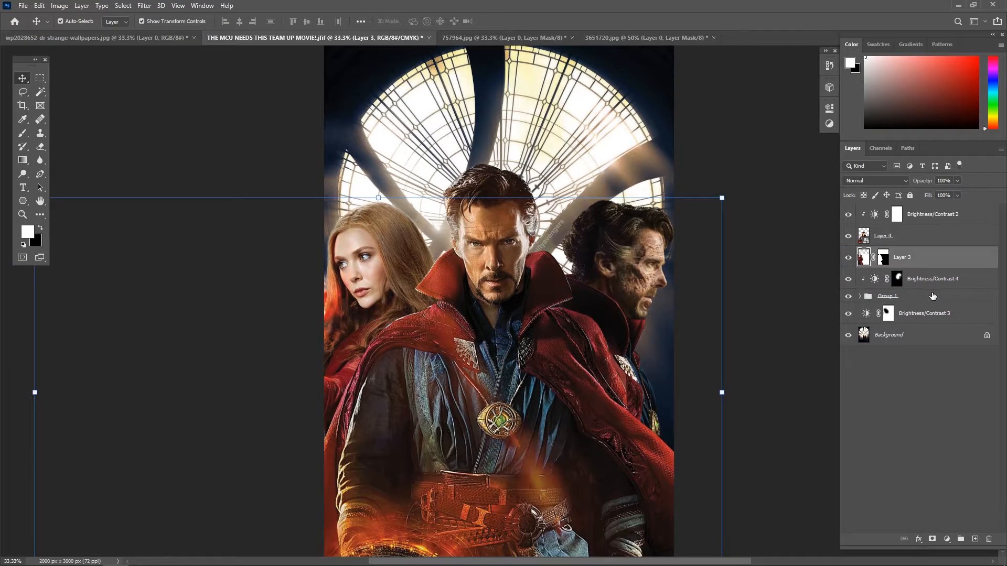
left_click(975, 539, "ctrl")
Choose a smoke-cloud brush preset and move the empty Layer 5 above the woman's layer.
key("b")
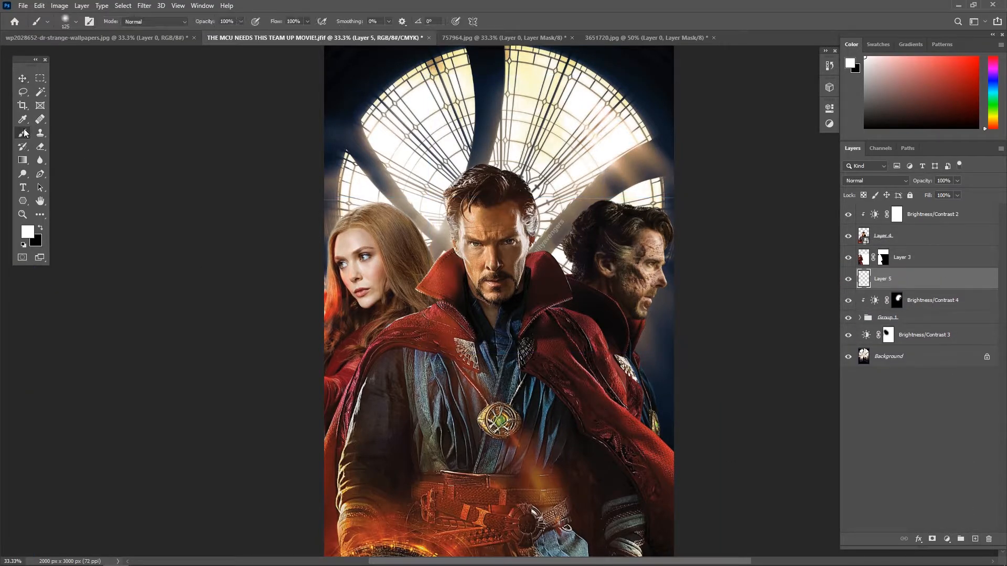
right_click(383, 149)
scroll(614, 309, "down", 3)
double_click(569, 346)
left_click_drag(909, 282, 907, 248)
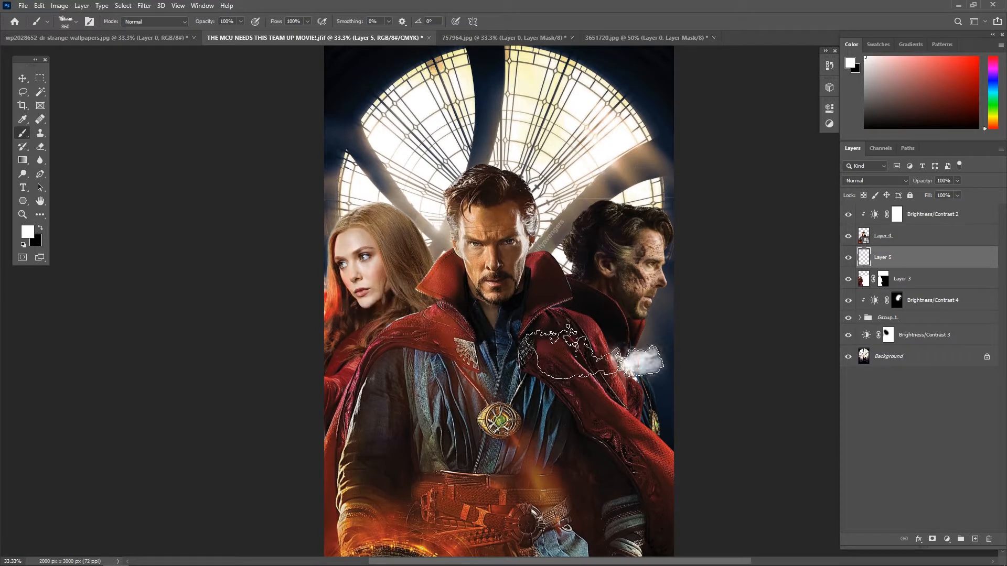
Set the smoke brush to 33% opacity with 100% flow.
left_click_drag(307, 27, 262, 33)
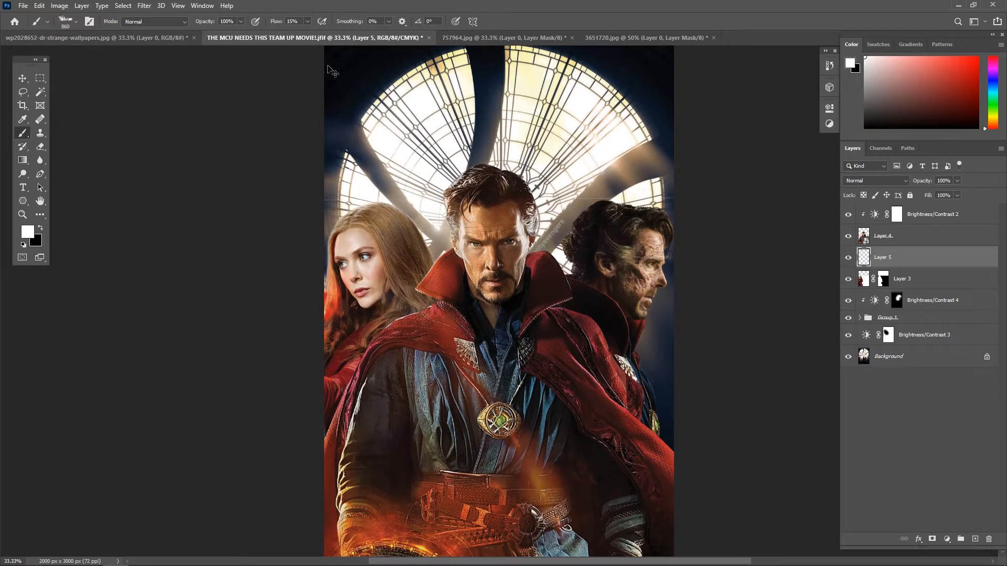
key("3")
key("3")
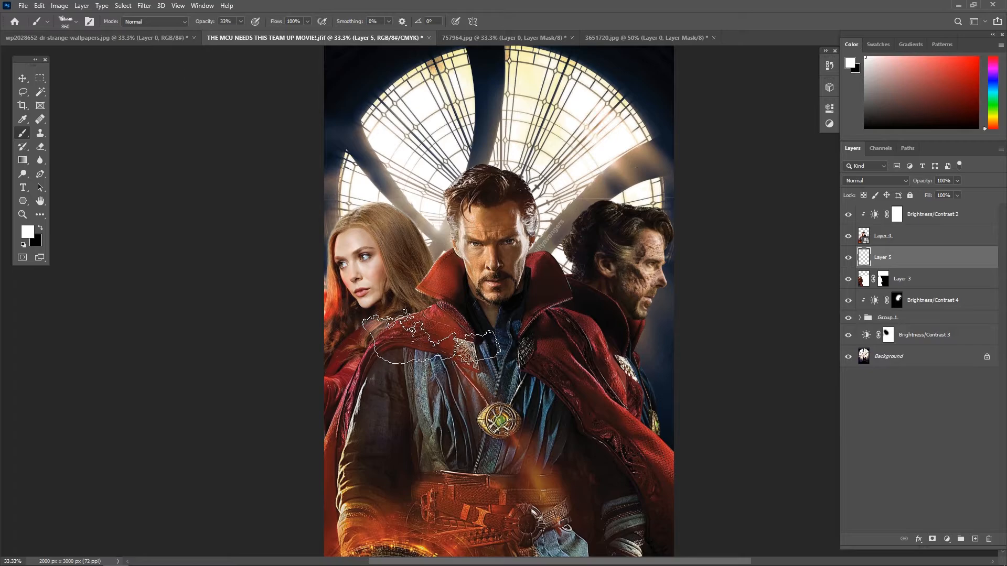
Rotate the smoke brush to -75° and paint white smoke on Layer 5 where the woman and the zombie meet the hero's cape.
right_click(492, 300)
left_click_drag(465, 343, 461, 344)
left_click(420, 322)
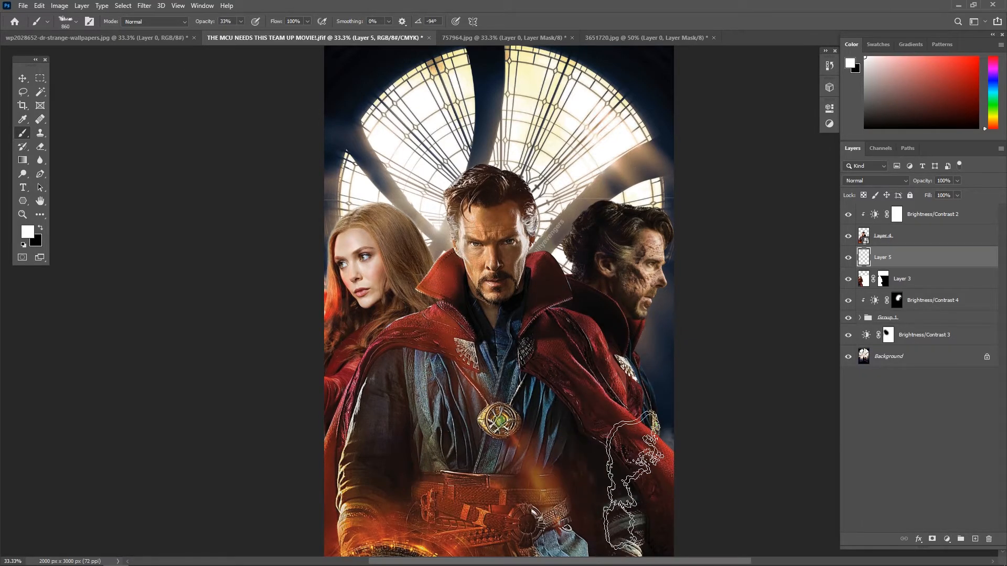
right_click(572, 410)
left_click(431, 380)
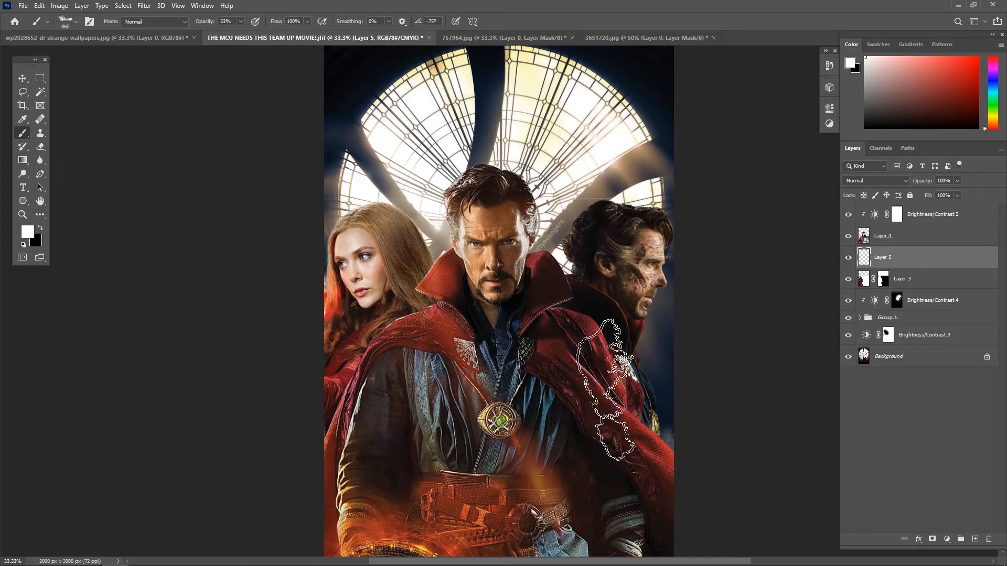
left_click(581, 367)
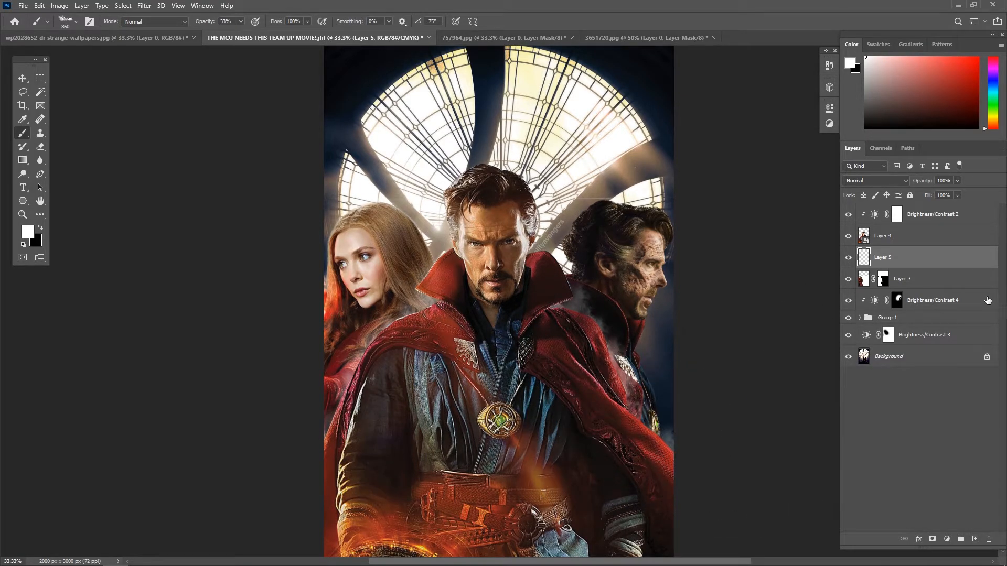
Soften the painted smoke on Layer 5 with a Gaussian Blur of 6.8 pixels radius.
left_click(123, 5)
mouse_move(145, 6)
mouse_move(252, 125)
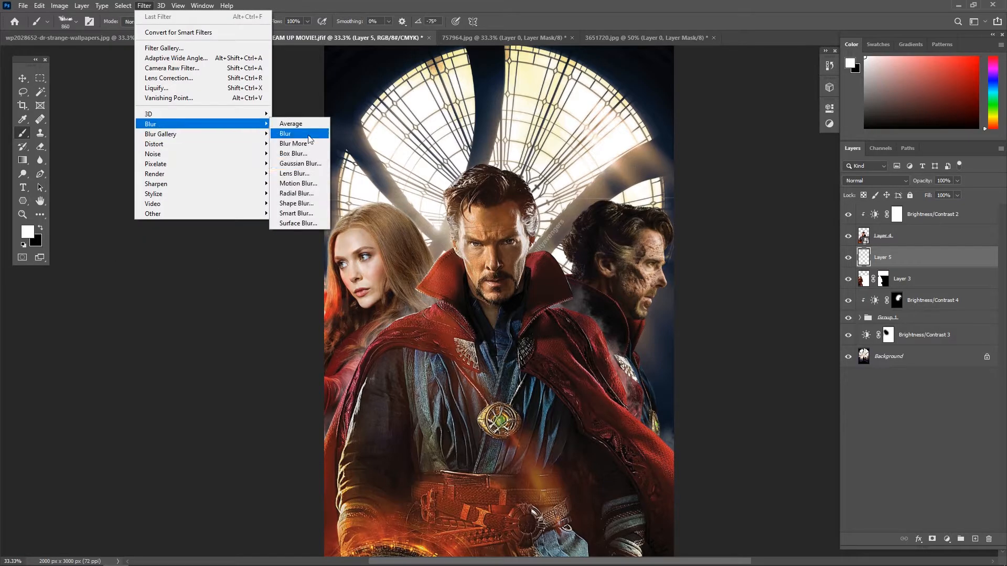
left_click(297, 165)
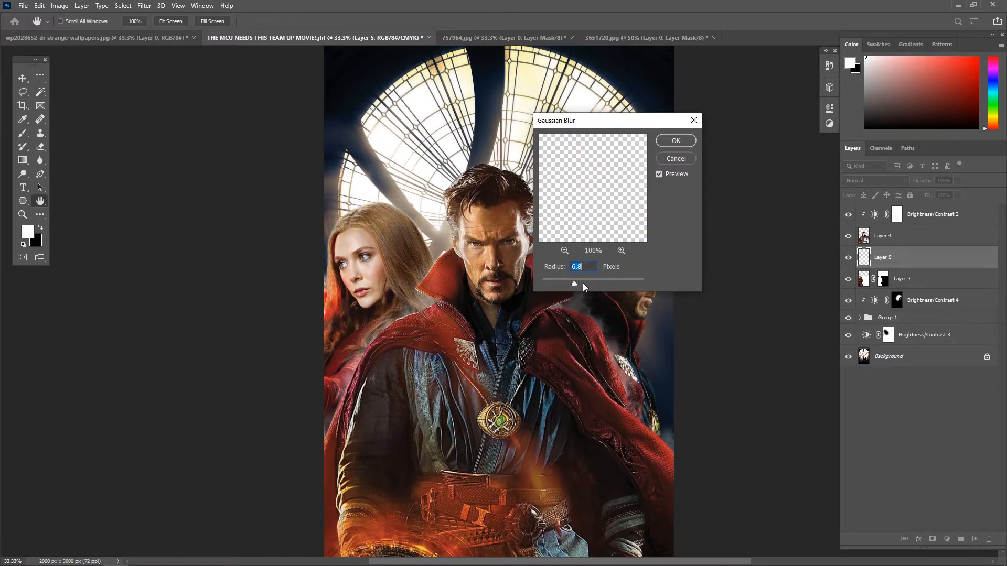
left_click(678, 140)
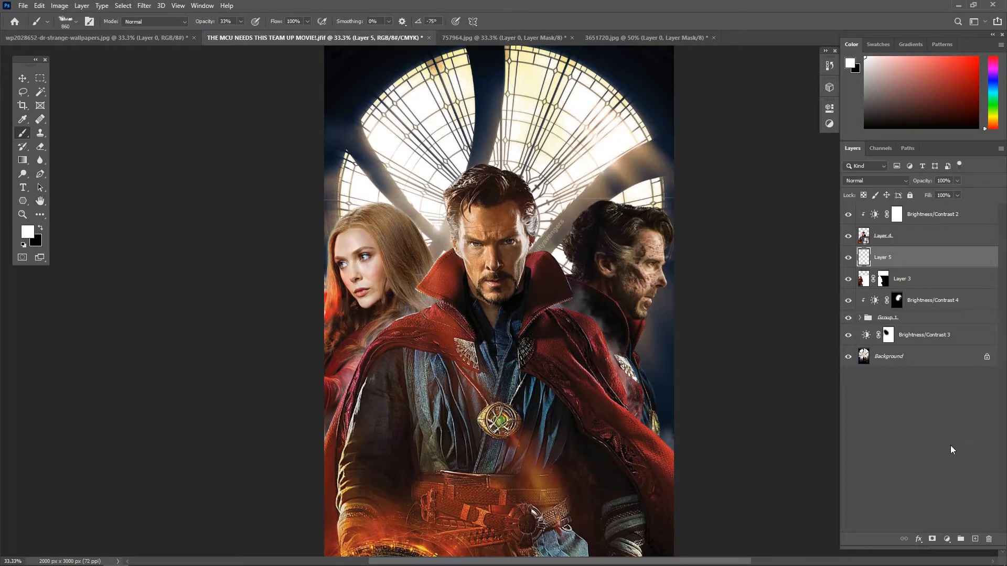
Try a white Solid Color fill layer above Layer 5 with its mask inverted to black.
left_click(953, 539)
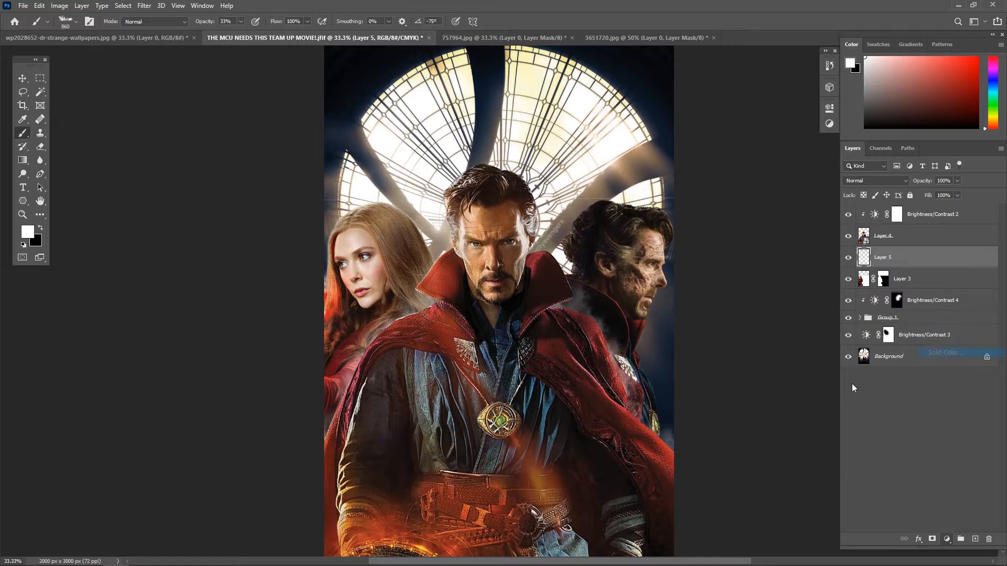
left_click(939, 353)
left_click(834, 316)
left_click(887, 257)
key("ctrl+i")
Choose the Soft Round preset from the General Brushes.
right_click(674, 224)
scroll(740, 374, "up", 3)
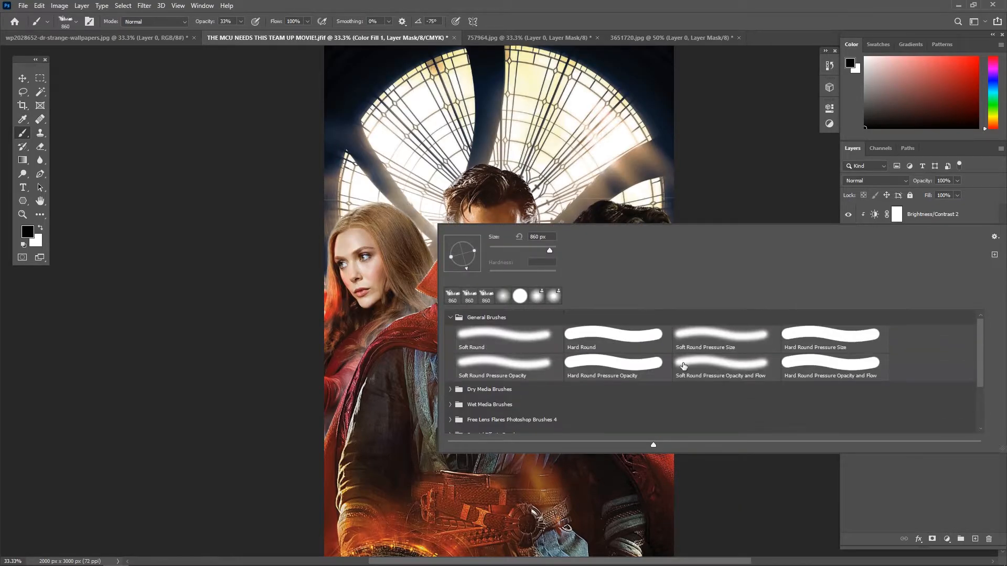
left_click(509, 334)
left_click(249, 222)
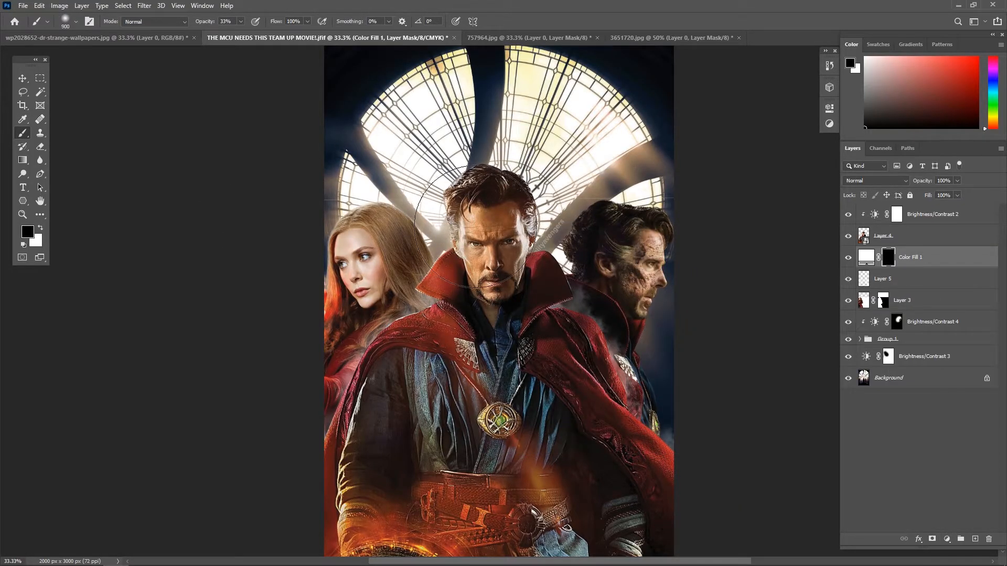
Enlarge the brush to 2700 px and try painting a broad white glow behind the hero in the fill layer's mask.
key("bracketright")
key("bracketright")
key("bracketright")
key("bracketright")
key("bracketright")
key("bracketright")
key("bracketright")
key("bracketright")
key("bracketright")
key("bracketright")
key("bracketright")
key("bracketright")
key("bracketright")
key("bracketright")
key("bracketright")
key("bracketright")
key("bracketright")
key("bracketright")
key("bracketright")
key("x")
left_click(493, 289)
Try a pale yellow sampled from the window as the fill colour and delete the fill layer.
double_click(872, 260)
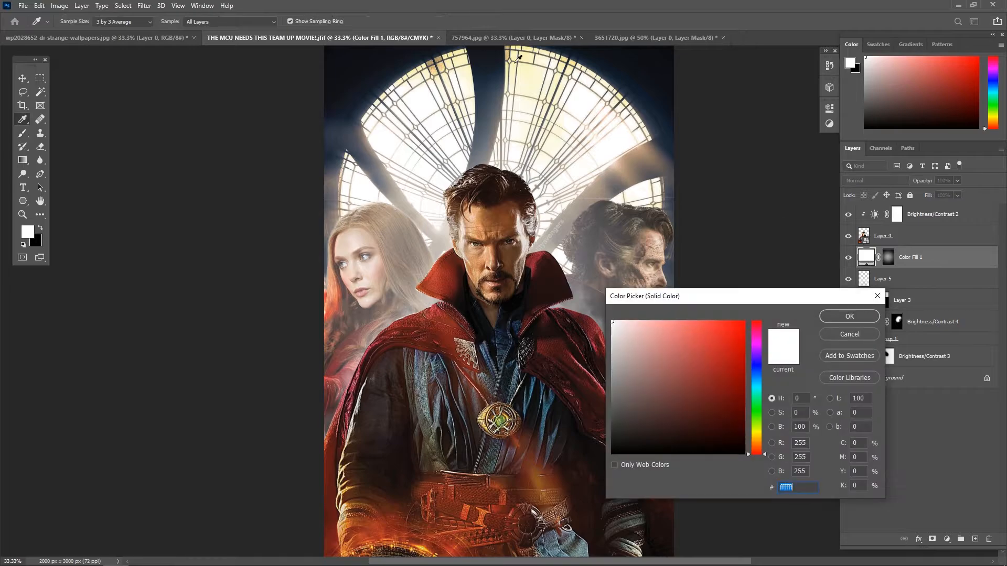
left_click(535, 76)
key("Return")
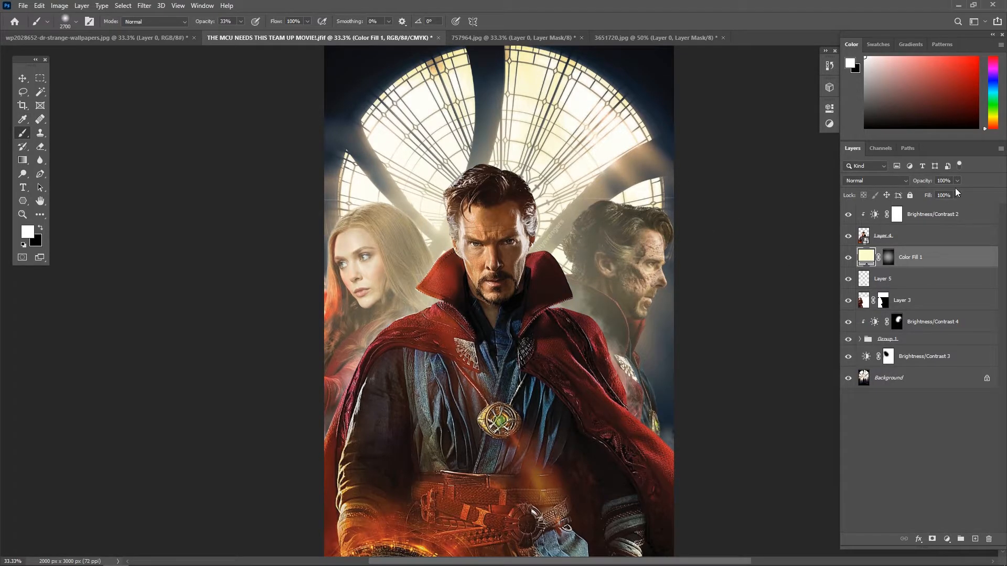
left_click(888, 260)
key("Delete")
Add a Solid Color fill above Layer 5 in beige e5d5c3 sampled from the hero's head, and invert its mask to black.
left_click(947, 539)
left_click(944, 354)
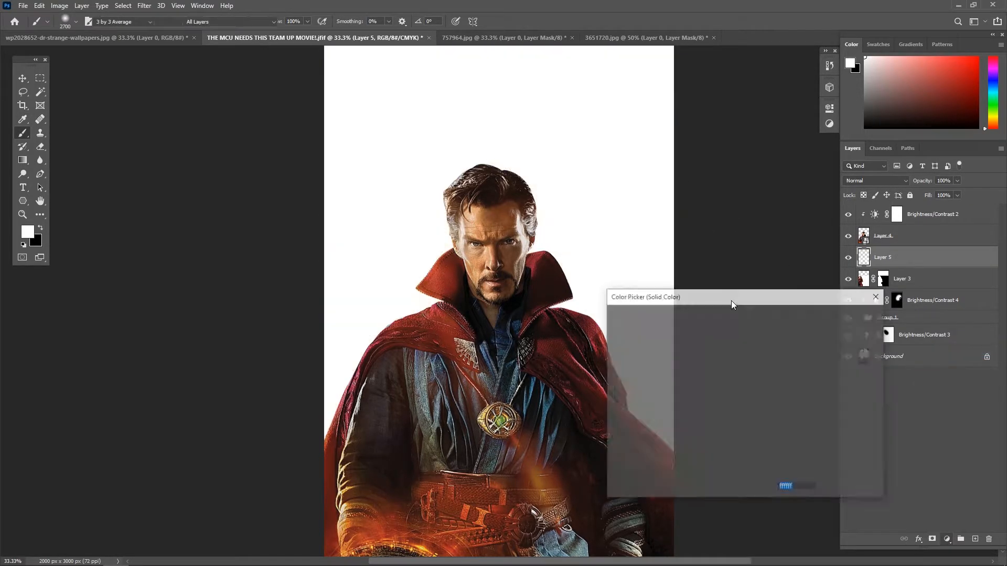
left_click(438, 267)
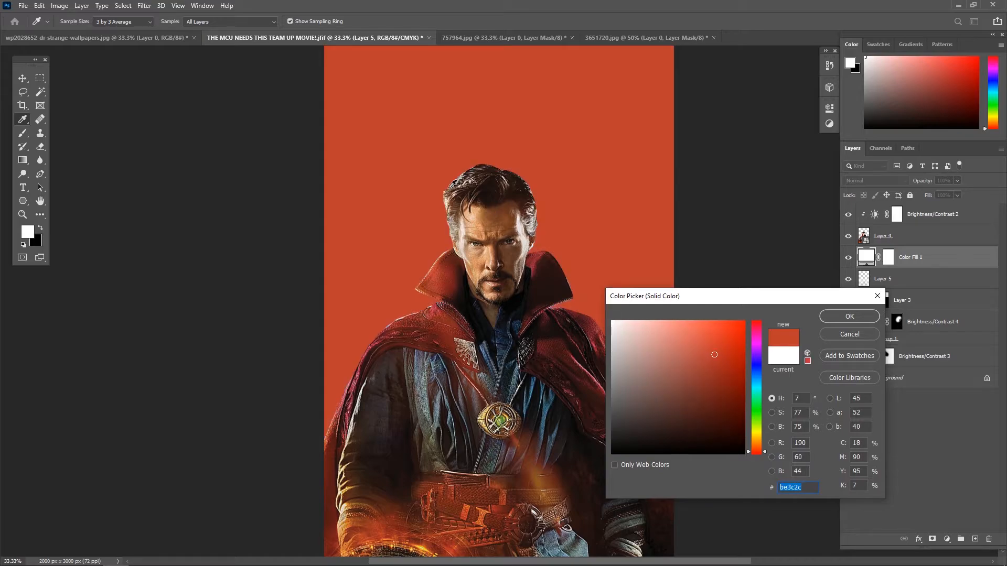
left_click(505, 220)
key("Return")
key("ctrl+i")
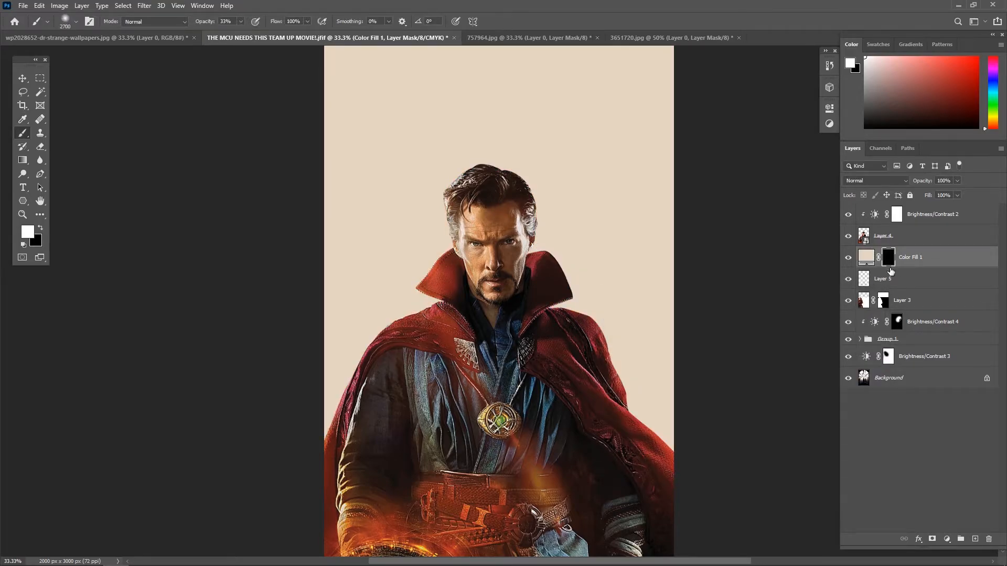
Set the soft brush to 1600 px and paint white in Color Fill 1's mask to make a glow behind the hero's chest.
key("bracketleft")
key("bracketleft")
key("bracketleft")
key("bracketleft")
key("bracketleft")
key("bracketleft")
key("bracketleft")
key("bracketleft")
key("bracketleft")
key("bracketleft")
key("bracketleft")
key("bracketleft")
key("bracketleft")
key("bracketleft")
key("bracketleft")
key("bracketleft")
key("bracketleft")
key("bracketleft")
key("bracketleft")
key("bracketright")
key("bracketright")
key("bracketright")
key("bracketright")
key("bracketright")
key("bracketright")
key("bracketright")
key("bracketright")
key("bracketright")
left_click(494, 339)
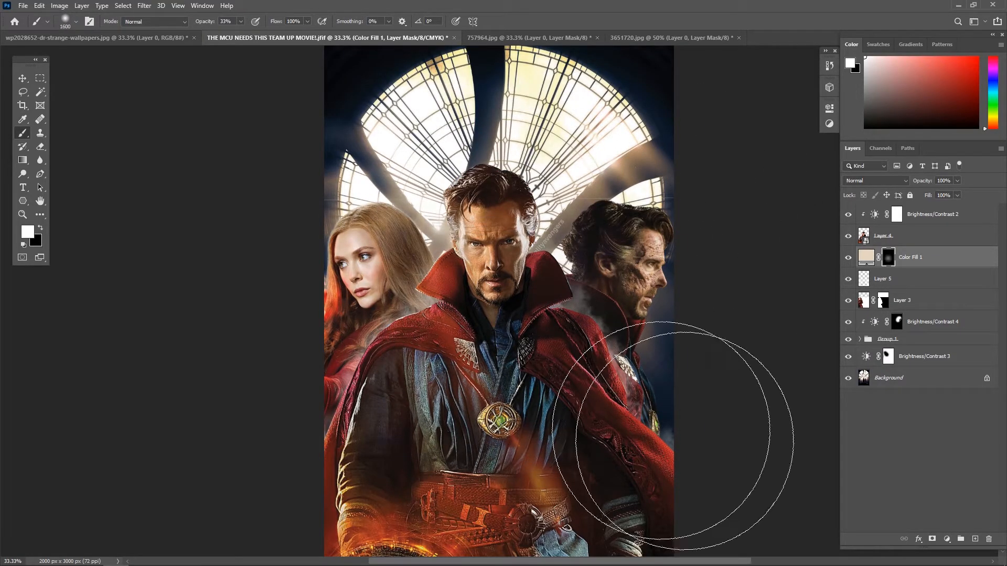
Reduce the opacity of the smoke on Layer 5 to 47%.
left_click(920, 281)
left_click(957, 180)
left_click_drag(960, 193, 932, 192)
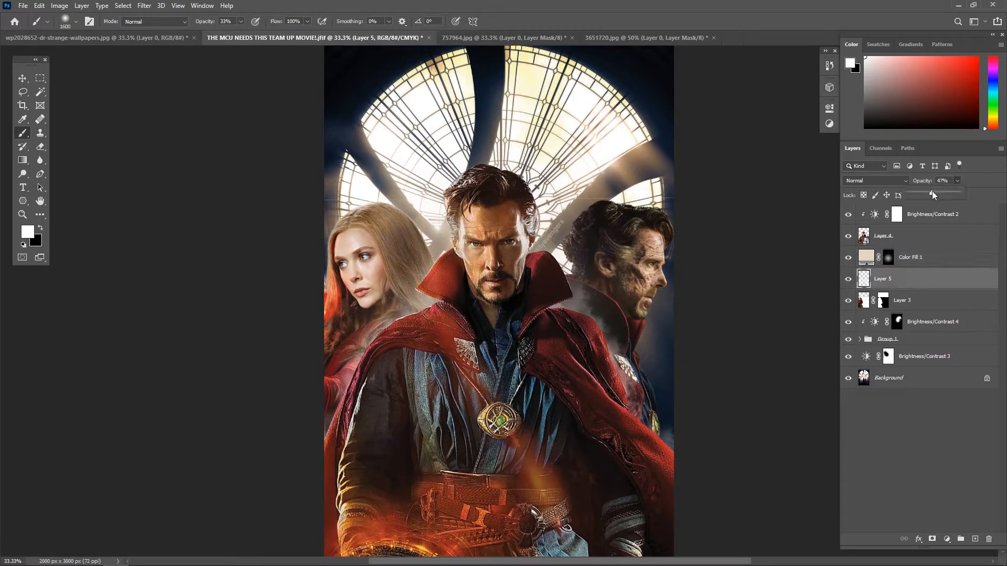
Change the Color Fill 1 glow colour to orange f29030.
double_click(867, 260)
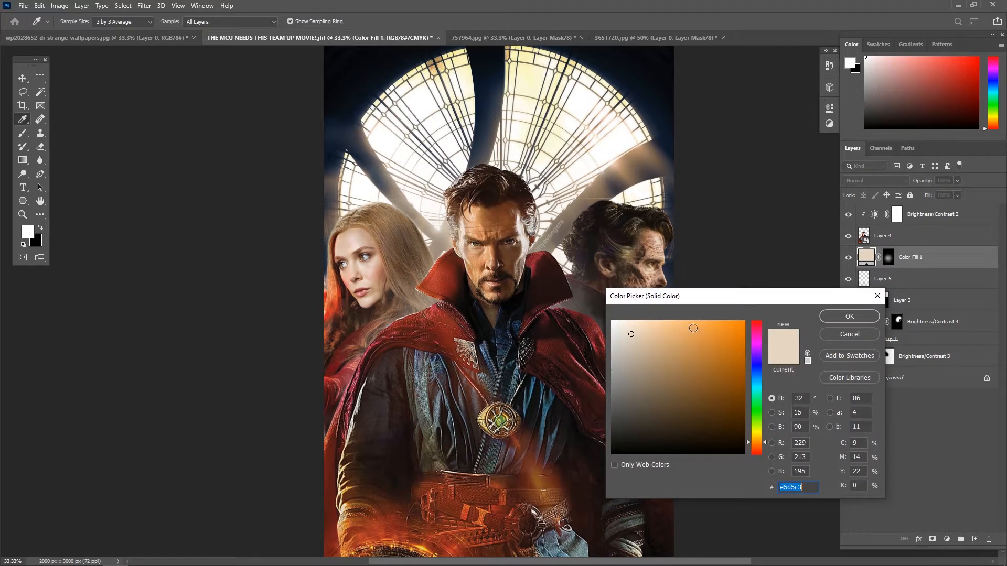
left_click(734, 325)
left_click_drag(759, 433, 756, 442)
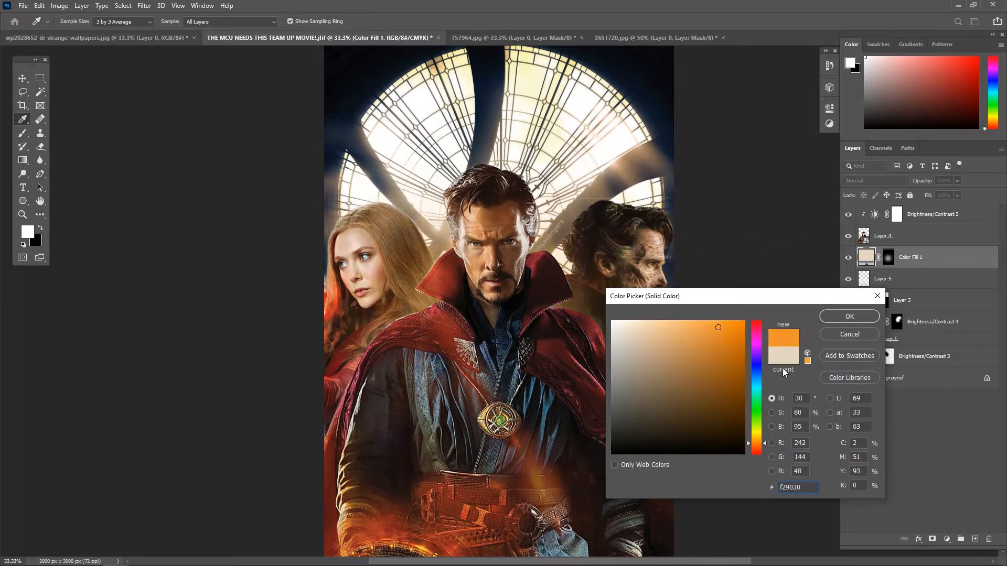
left_click(848, 316)
left_click(938, 455)
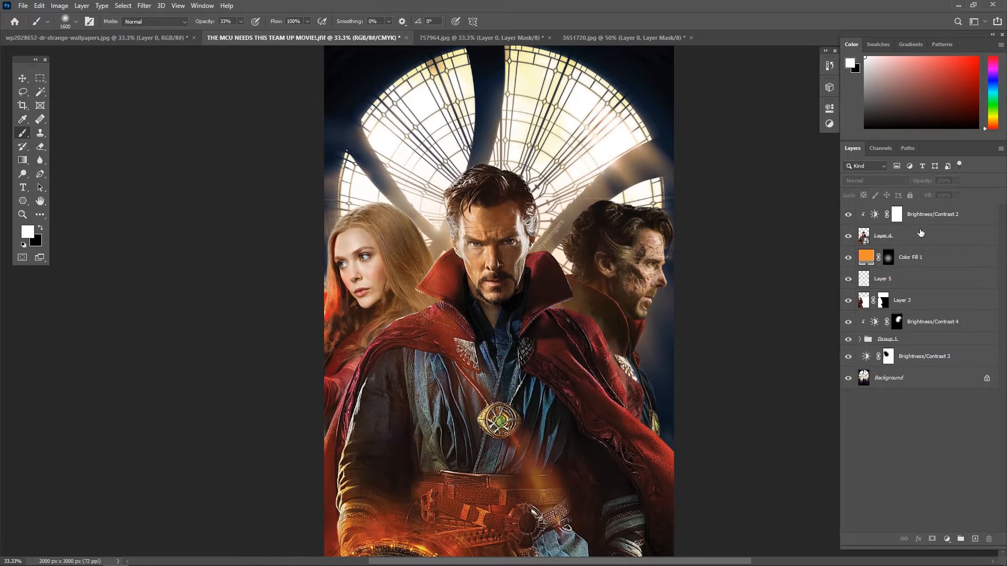
Paint black with an 800 px soft brush on Brightness/Contrast 2's mask along the hero's side next to the woman.
left_click(938, 237)
left_click(849, 215)
left_click(849, 215)
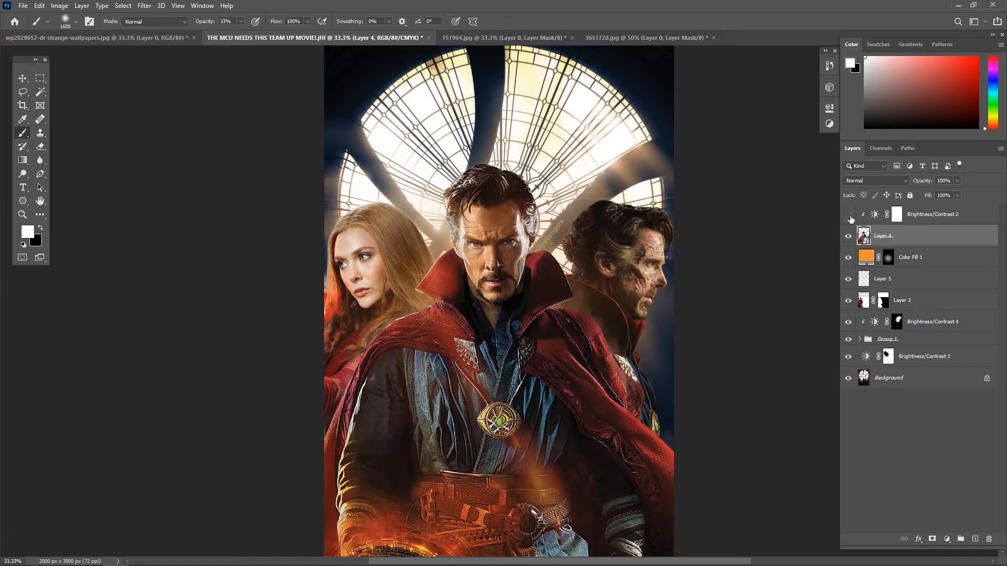
left_click(848, 215)
left_click(849, 216)
left_click(900, 220)
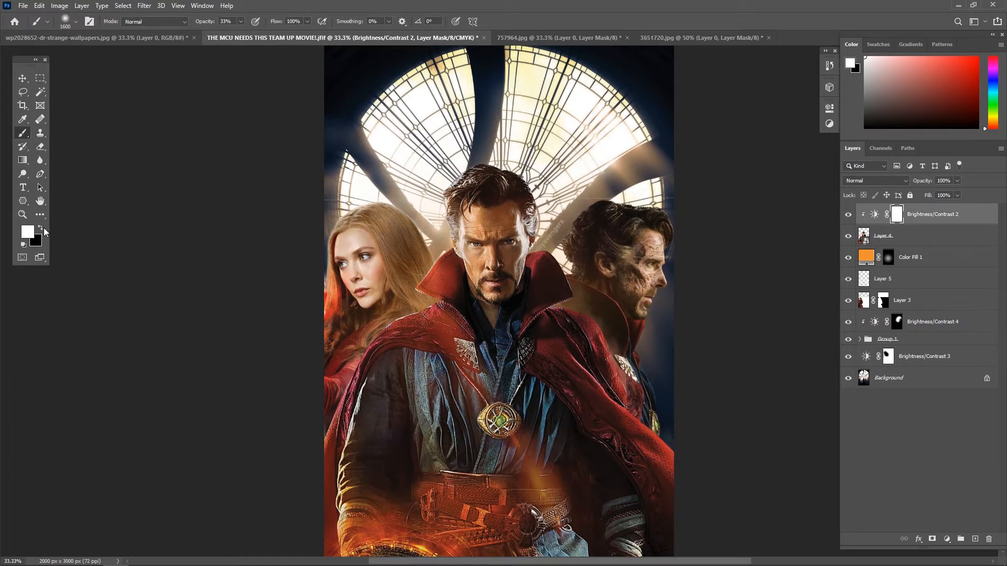
left_click(40, 228)
key("bracketleft")
key("bracketleft")
key("bracketleft")
key("bracketleft")
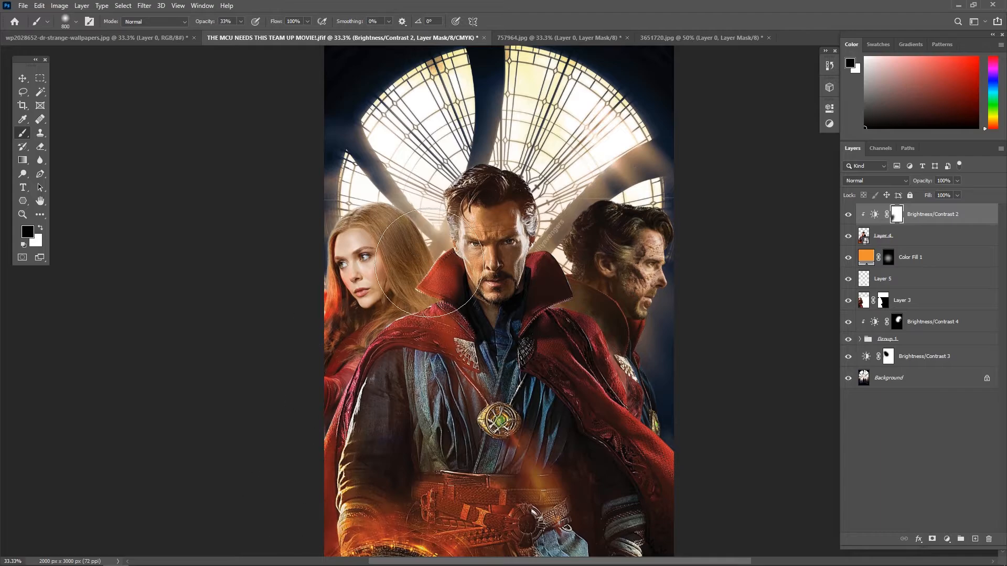
left_click_drag(429, 263, 437, 144)
Reduce the brush to 300 px, paint black on the same mask along the hero's zombie-side cape edge, and compare the adjustment off and on.
key("bracketleft")
key("bracketleft")
key("bracketleft")
key("bracketleft")
key("bracketleft")
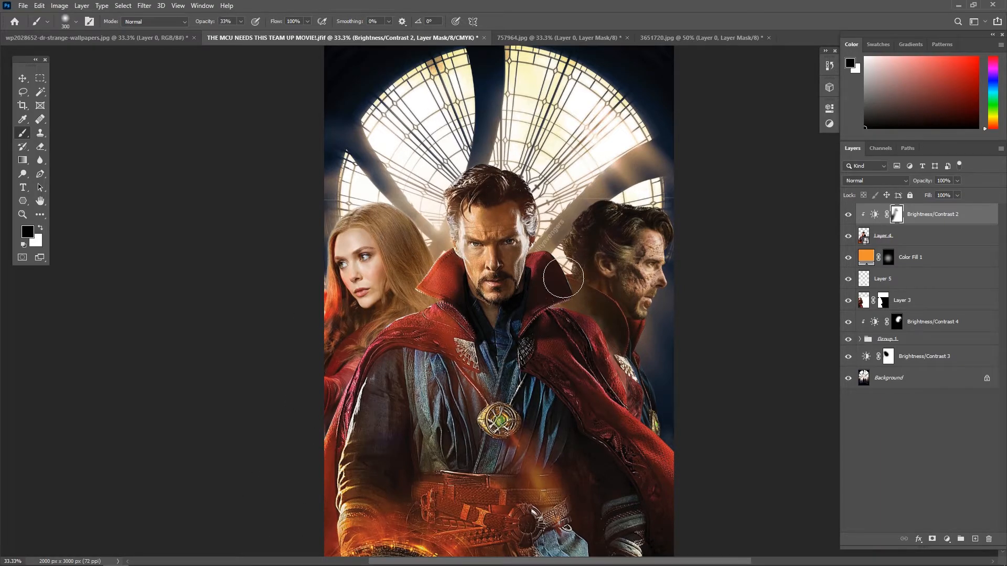
left_click_drag(625, 417, 648, 548)
left_click(852, 213)
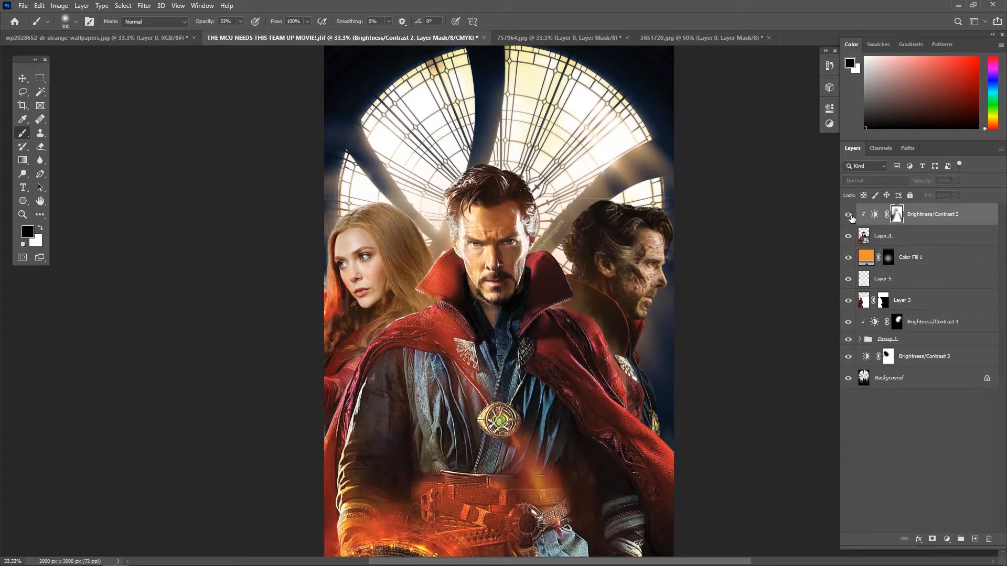
left_click(851, 212)
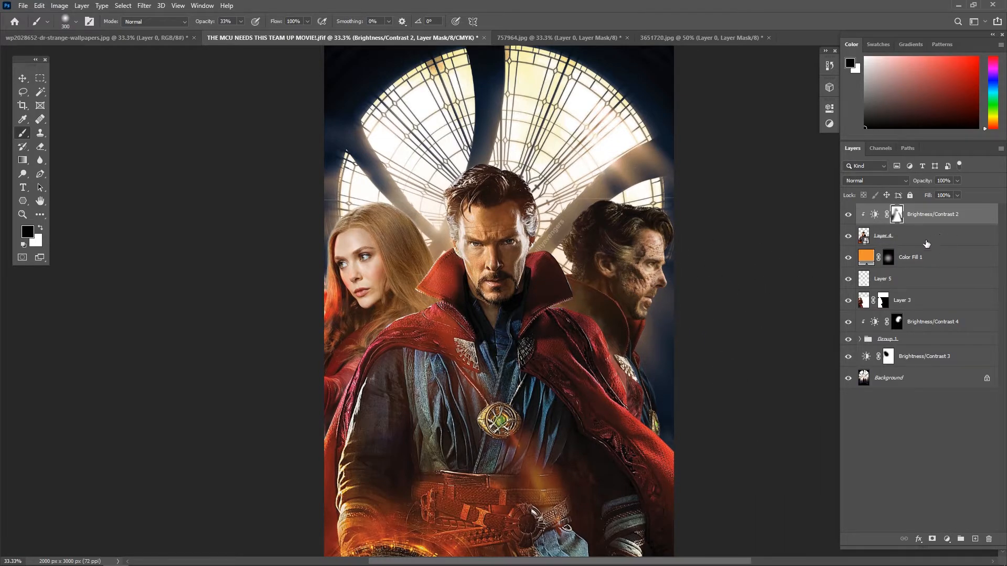
Add a Brightness/Contrast adjustment clipped above Brightness/Contrast 4 with slightly lowered brightness, and invert its mask to black.
left_click(927, 243)
left_click(978, 327)
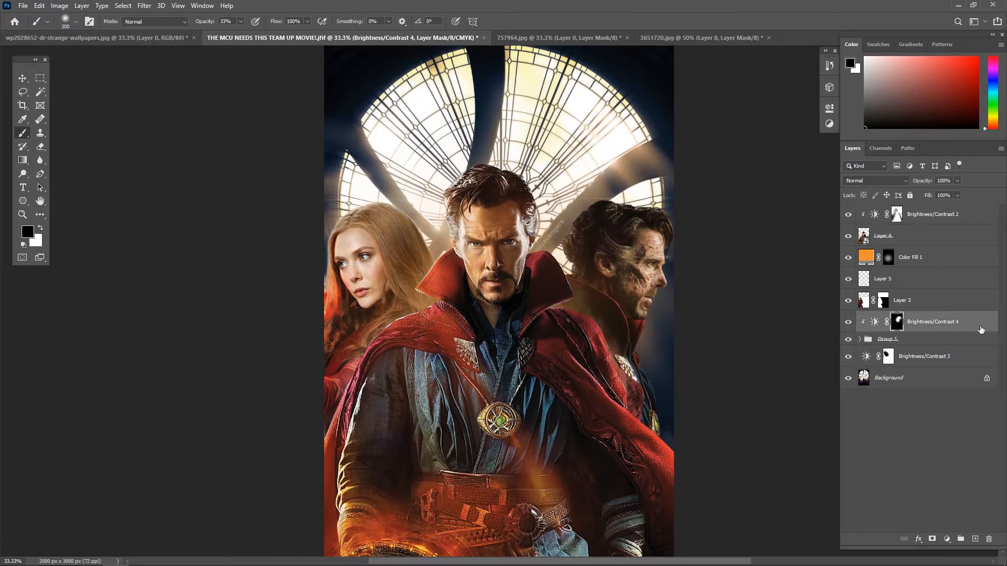
right_click(978, 328)
left_click(994, 324)
left_click(947, 539)
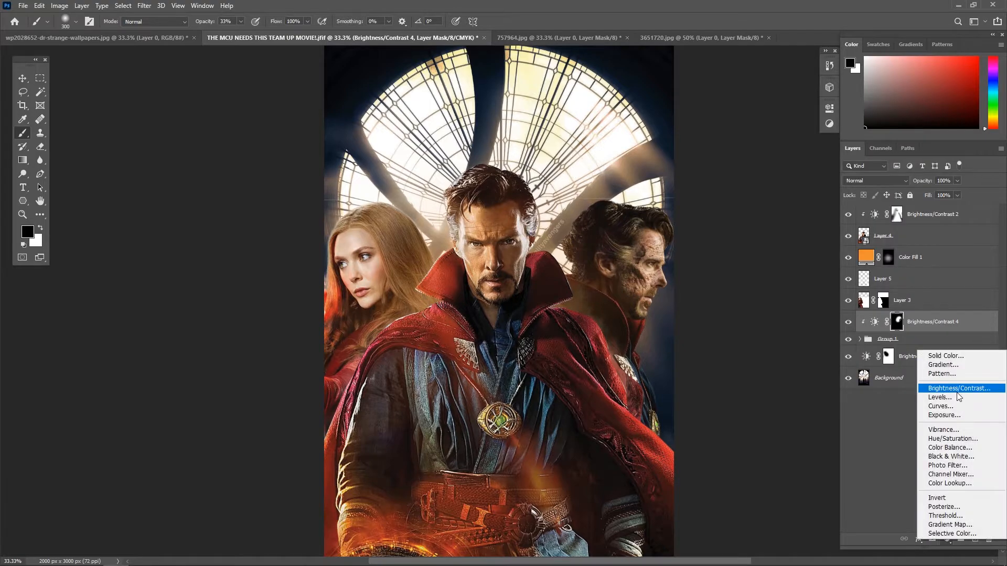
left_click(939, 387)
mouse_move(733, 167)
left_mouse_down()
mouse_move(710, 168)
mouse_move(727, 168)
left_mouse_up()
left_click(800, 105)
left_click(848, 322)
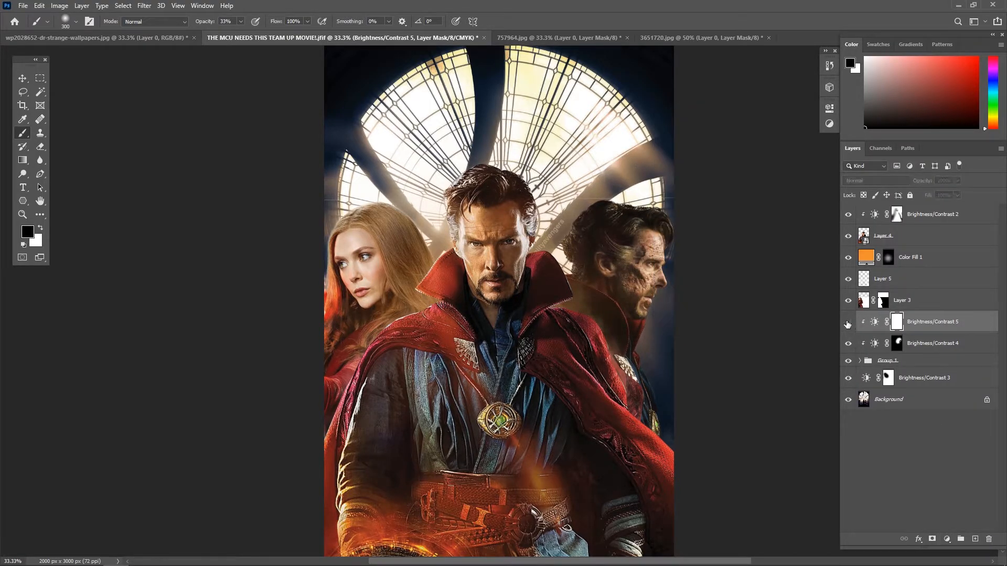
left_click(847, 322)
key("ctrl+i")
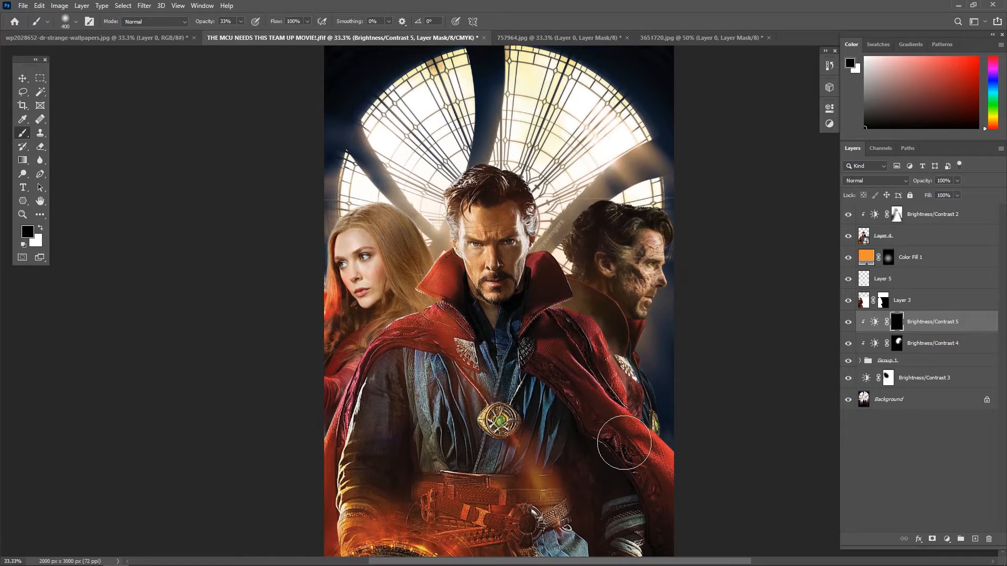
Paint the darkening onto the zombie's lower figure with a 1200 px white soft brush, and reduce the brush to 600 px.
key("bracketright")
key("bracketright")
key("bracketright")
key("bracketright")
key("bracketright")
key("bracketright")
key("bracketright")
key("bracketright")
key("x")
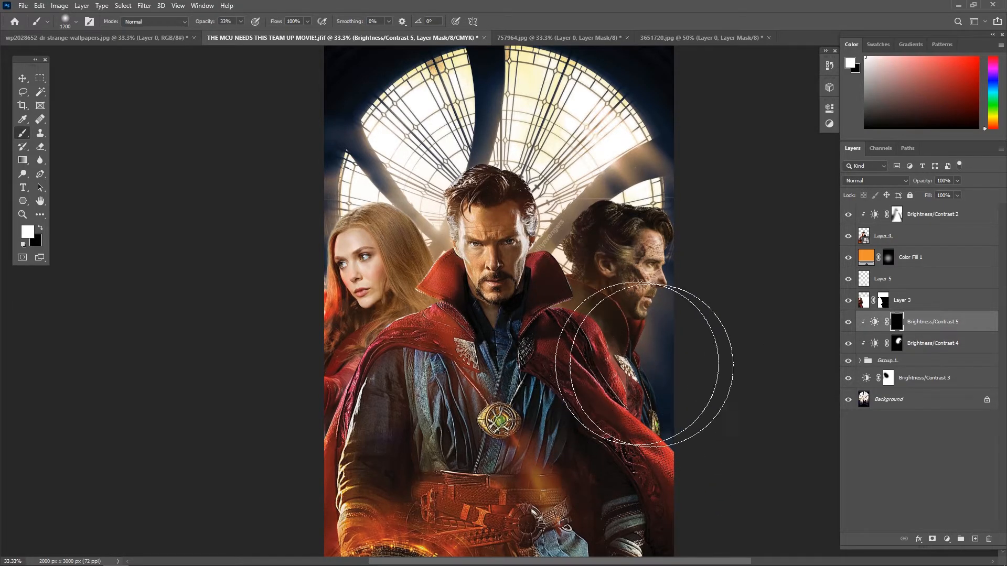
mouse_move(644, 365)
left_mouse_down()
mouse_move(693, 302)
mouse_move(912, 343)
mouse_move(815, 364)
left_mouse_up()
key("bracketleft")
key("bracketleft")
key("bracketleft")
key("bracketleft")
key("bracketleft")
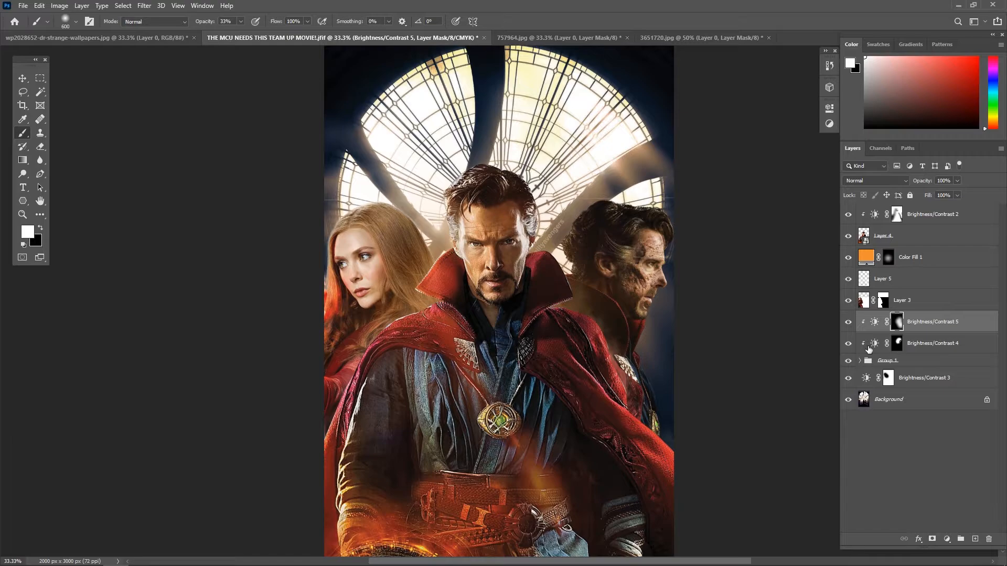
left_click(869, 350)
left_click(923, 325)
Add another clipped Brightness/Contrast adjustment with raised brightness, invert its mask, and paint it in along the front of the zombie's face.
left_click(947, 538)
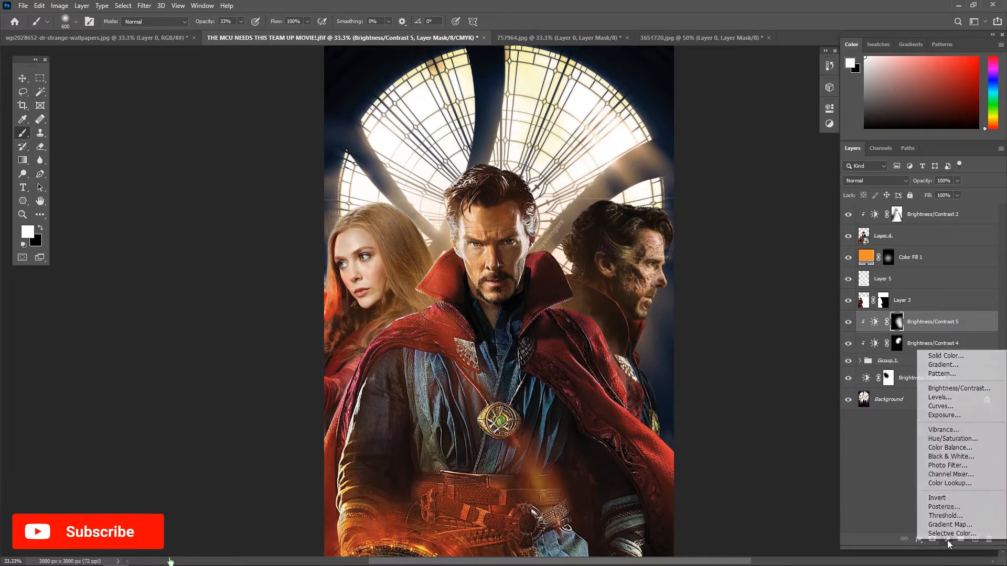
left_click(952, 388)
left_click_drag(732, 167, 763, 168)
left_click(801, 105)
key("ctrl+i")
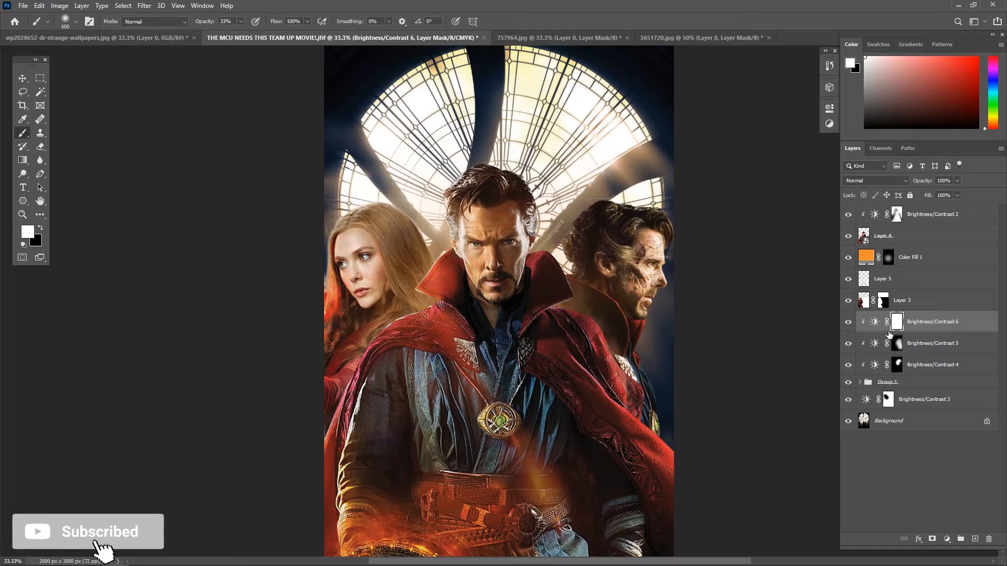
mouse_move(659, 258)
left_mouse_down()
mouse_move(666, 311)
mouse_move(659, 335)
left_mouse_up()
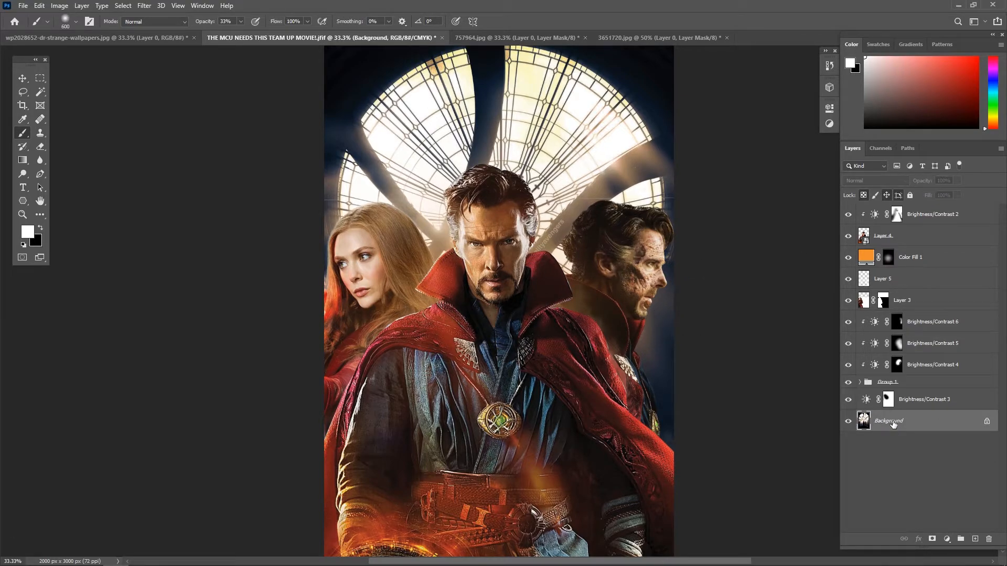
Unlock the Background layer to turn it into a regular layer.
left_click(987, 423)
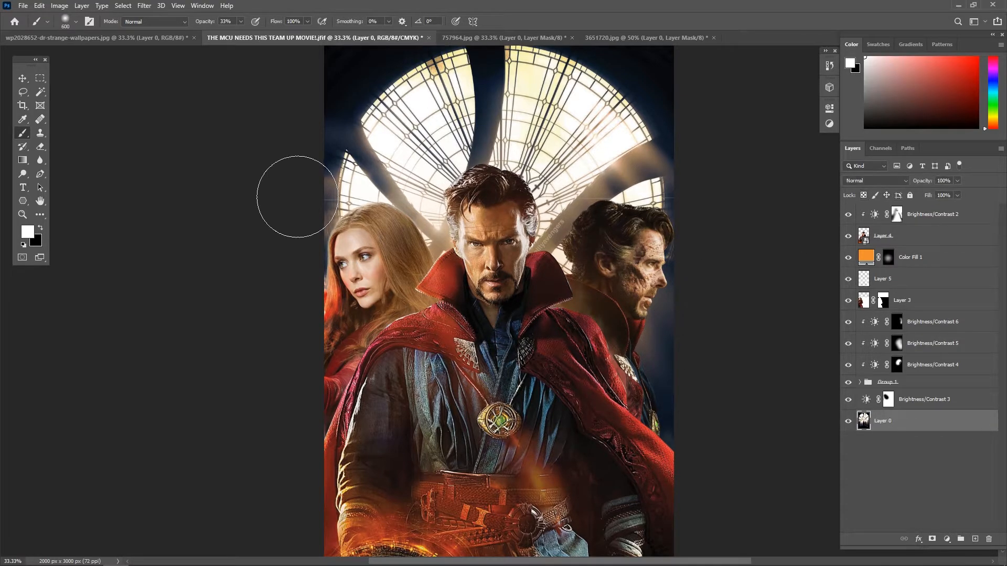
Remove the watermark text on the window beside the hero's head using the Healing Brush at 40 px.
left_click(39, 120)
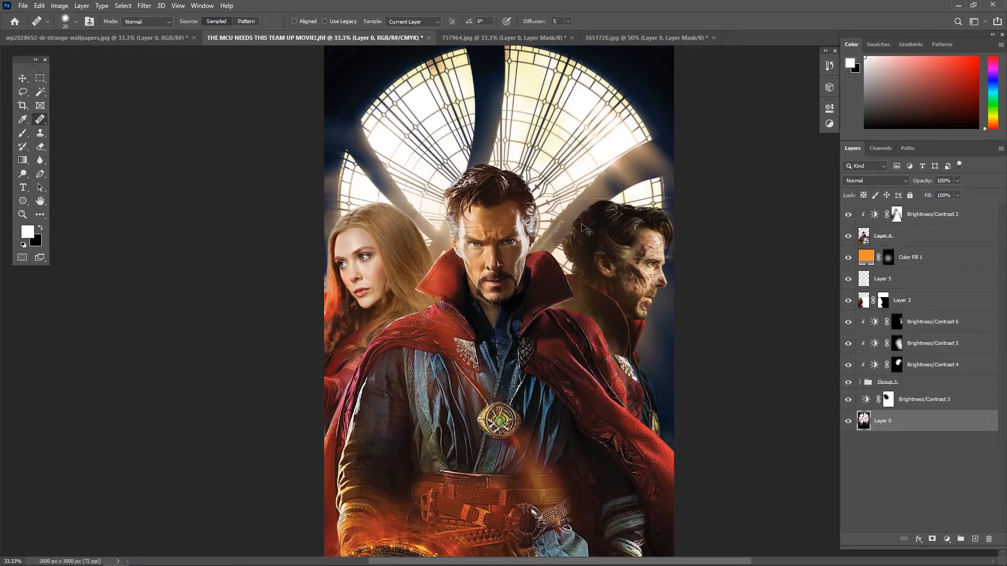
scroll(586, 231, "up", 3)
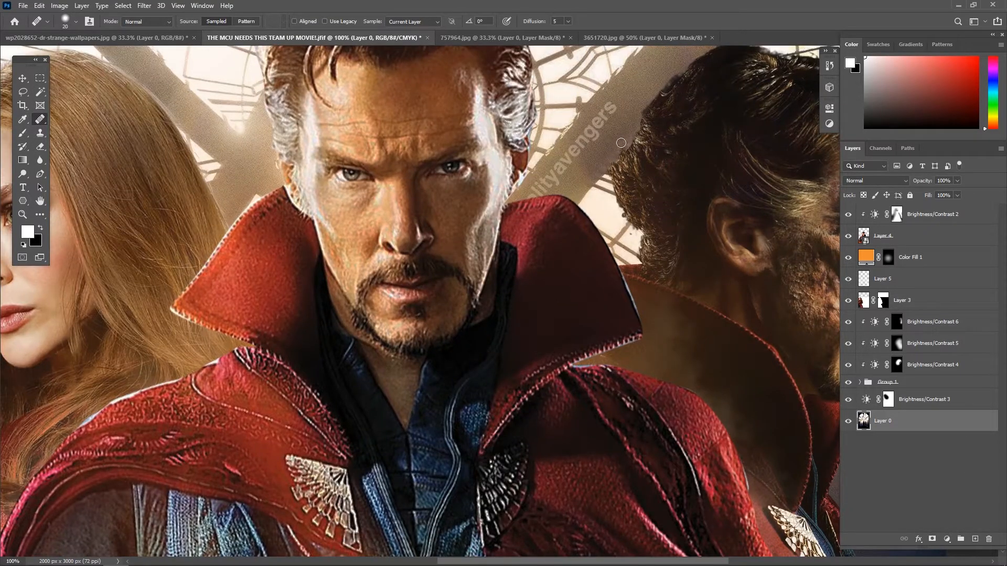
left_click(612, 105)
left_click(461, 204)
key("]")
key("]")
mouse_move(608, 104)
left_mouse_down()
mouse_move(529, 202)
mouse_move(560, 169)
left_mouse_up()
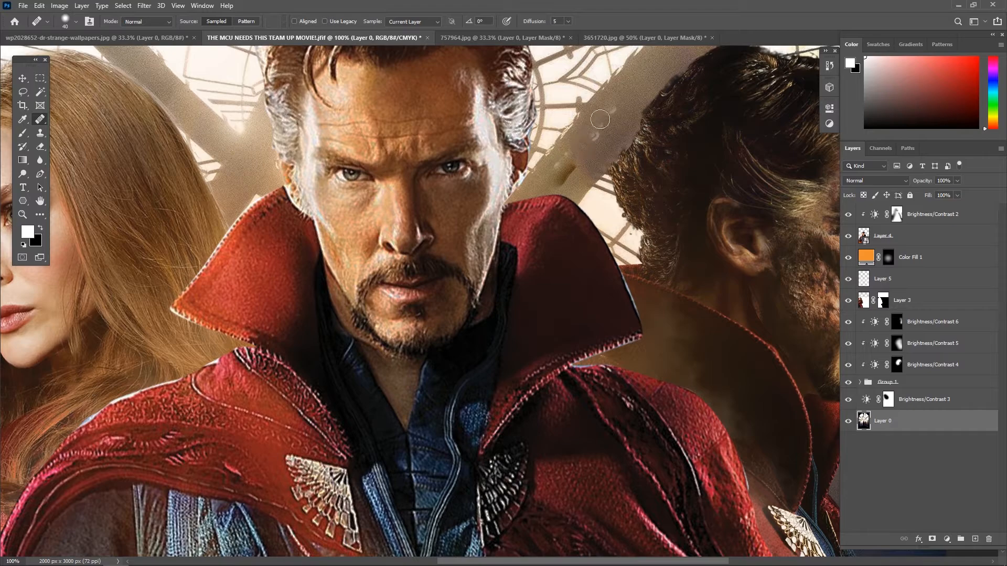
key("ctrl+z")
left_click_drag(615, 102, 537, 191)
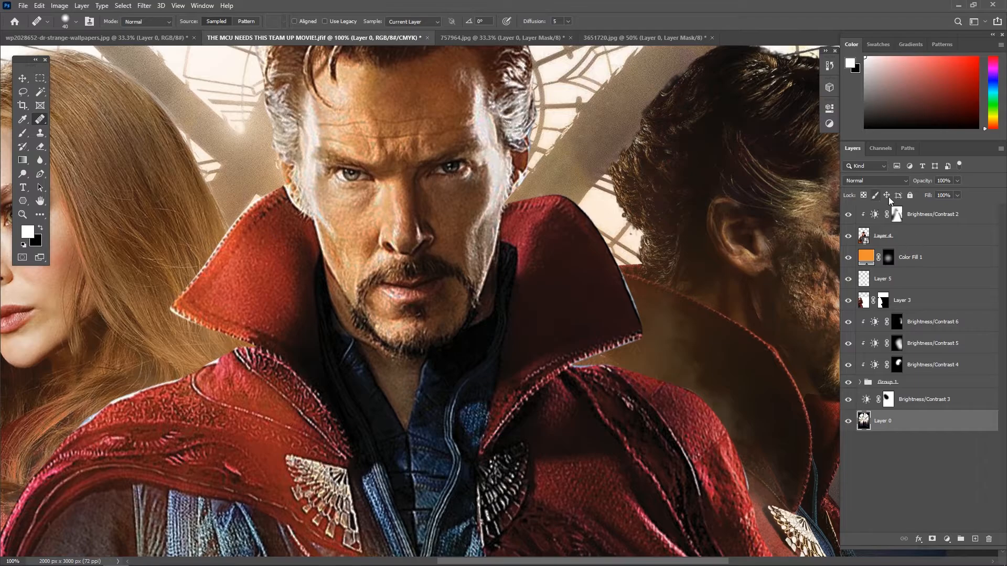
Lock all properties of the window background layer, Layer 0, and deselect it.
left_click(910, 196)
left_click(930, 483)
scroll(685, 363, "down", 3)
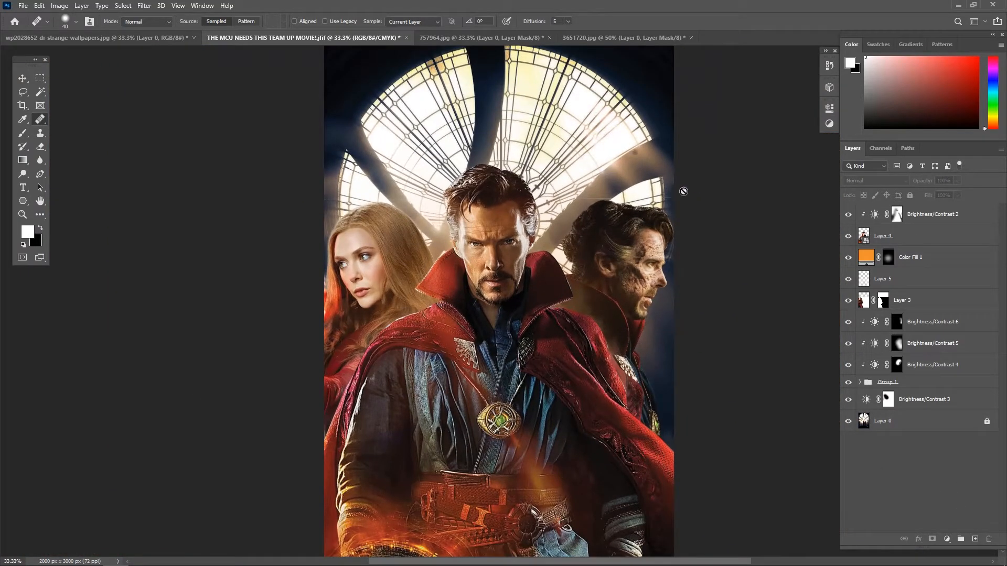
Add a bright red Solid Color fill above Brightness/Contrast 2 and invert its mask to black.
left_click(22, 78)
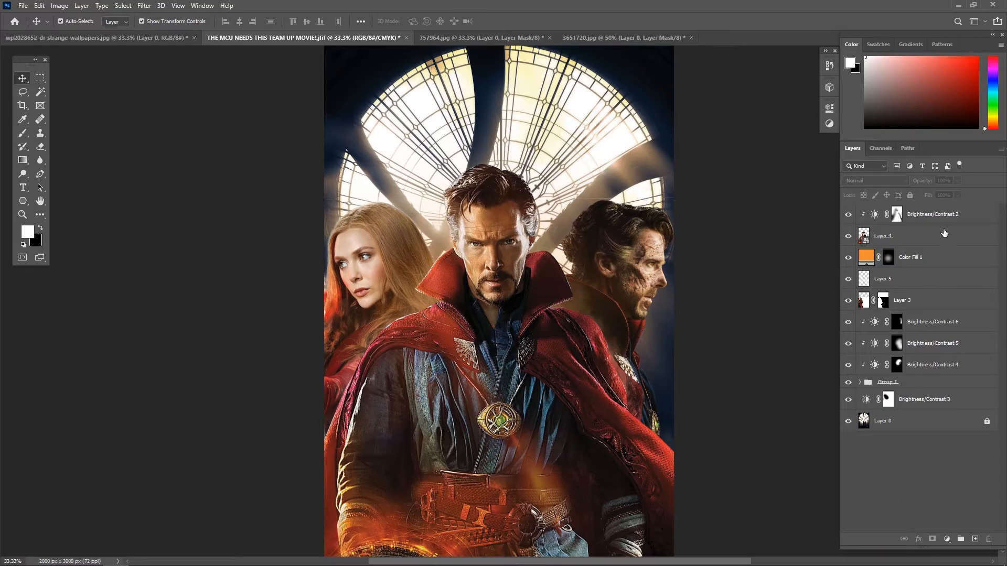
left_click(961, 218)
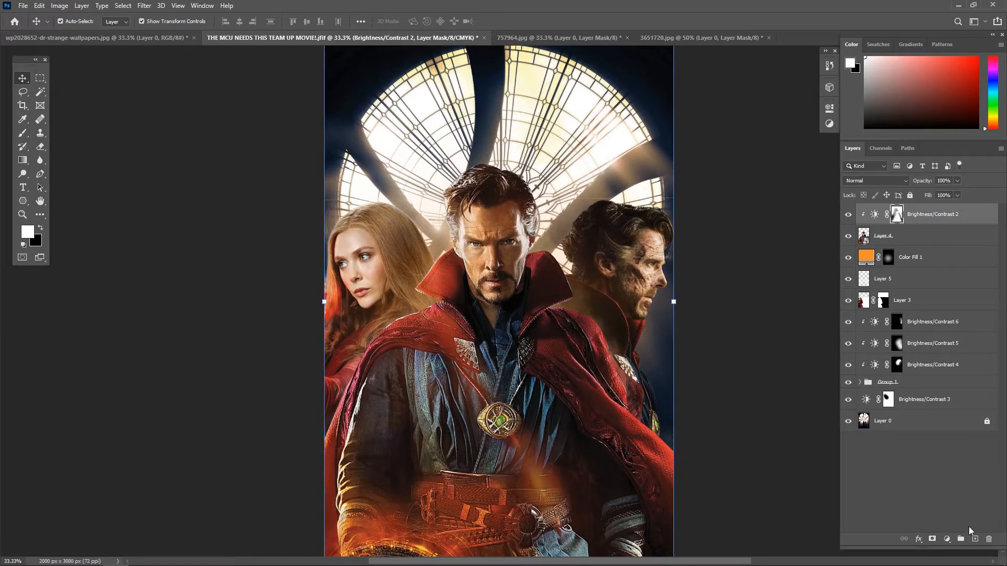
left_click(947, 539)
left_click(945, 353)
left_click(724, 320)
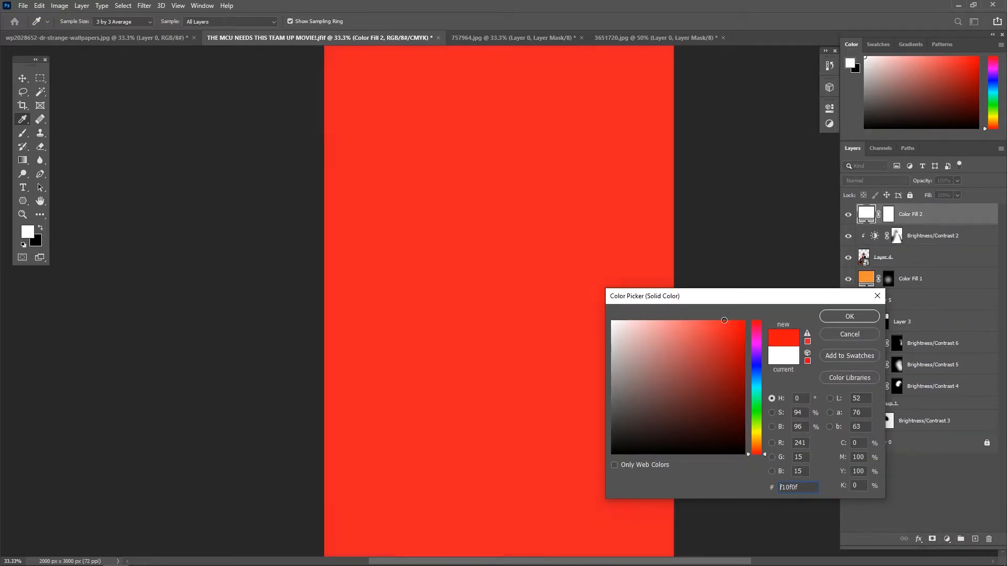
left_click(844, 321)
key("v")
key("ctrl+i")
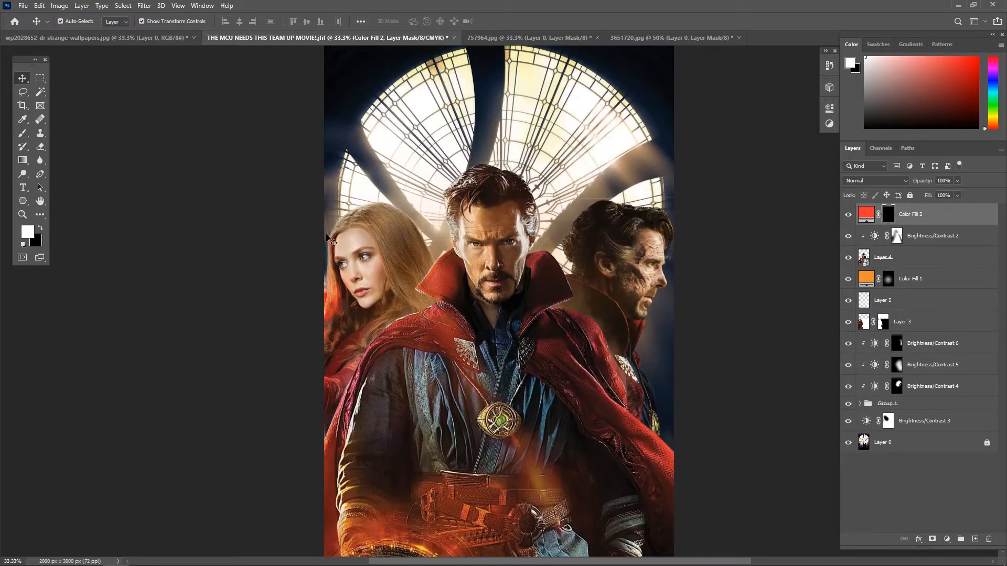
Paint red light over the woman's side with a 1900 px white soft brush, and set the red fill's blend mode to Overlay.
left_click(22, 133)
key("bracketright")
key("bracketright")
key("bracketright")
key("bracketright")
key("bracketright")
key("bracketright")
key("bracketright")
key("bracketright")
key("bracketright")
key("bracketright")
key("bracketright")
key("bracketright")
key("bracketright")
left_click(252, 344)
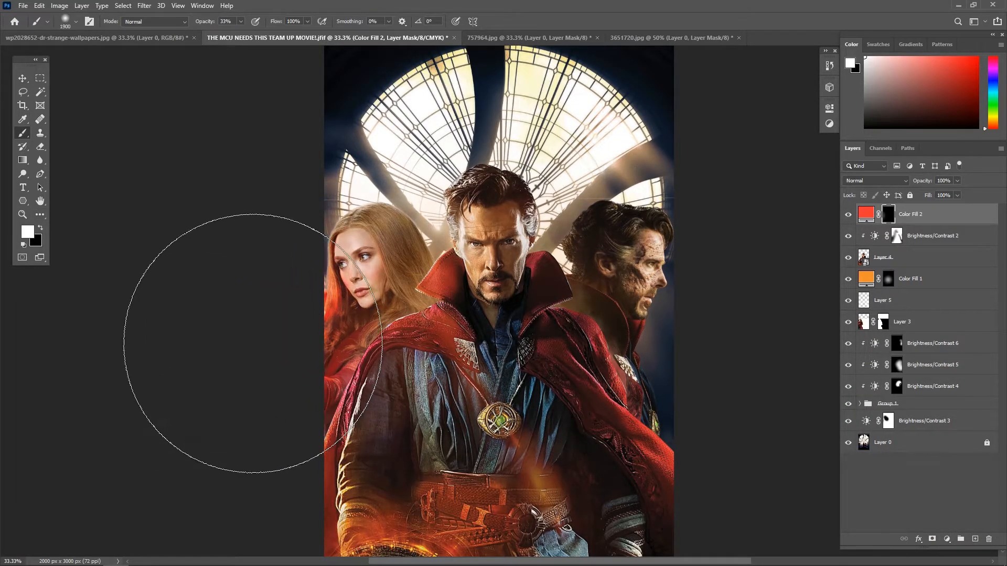
left_click(875, 180)
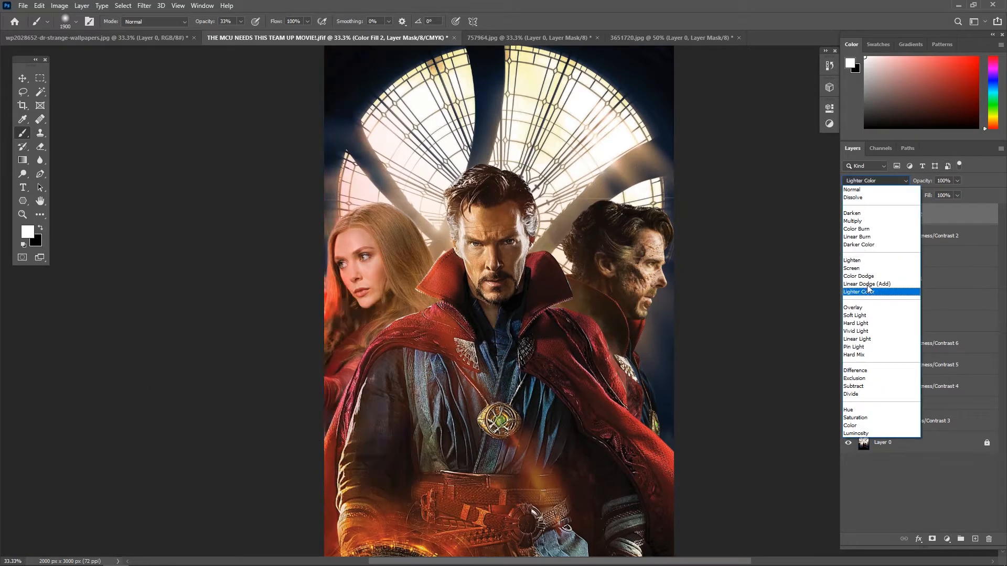
left_click(860, 307)
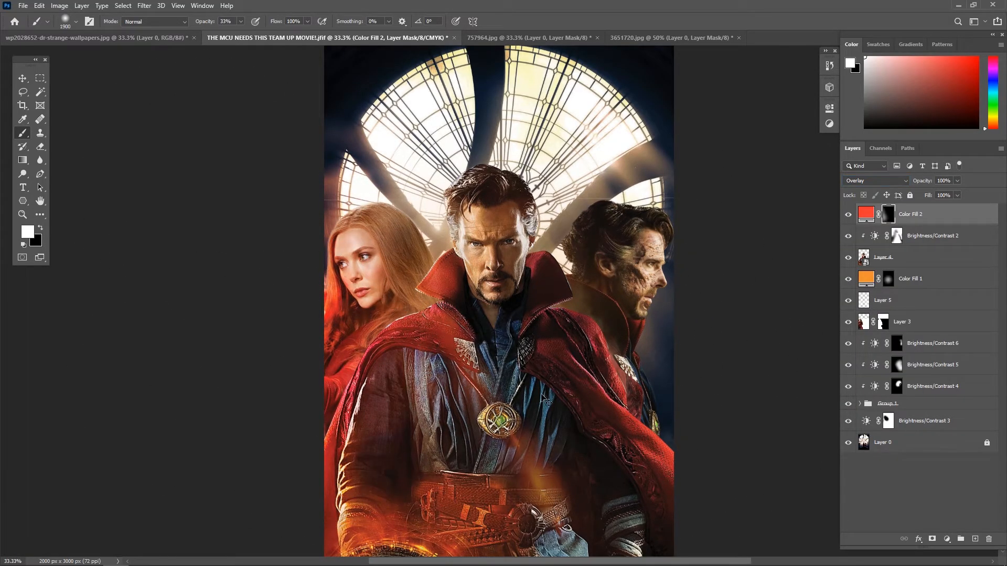
Lightly paint red light onto the hero's hair and cheek on the woman's side with a 300 px brush at 29% flow.
key("bracketleft")
key("bracketleft")
key("bracketleft")
key("bracketleft")
key("bracketleft")
key("bracketleft")
key("bracketleft")
key("bracketleft")
key("bracketleft")
key("bracketleft")
key("bracketleft")
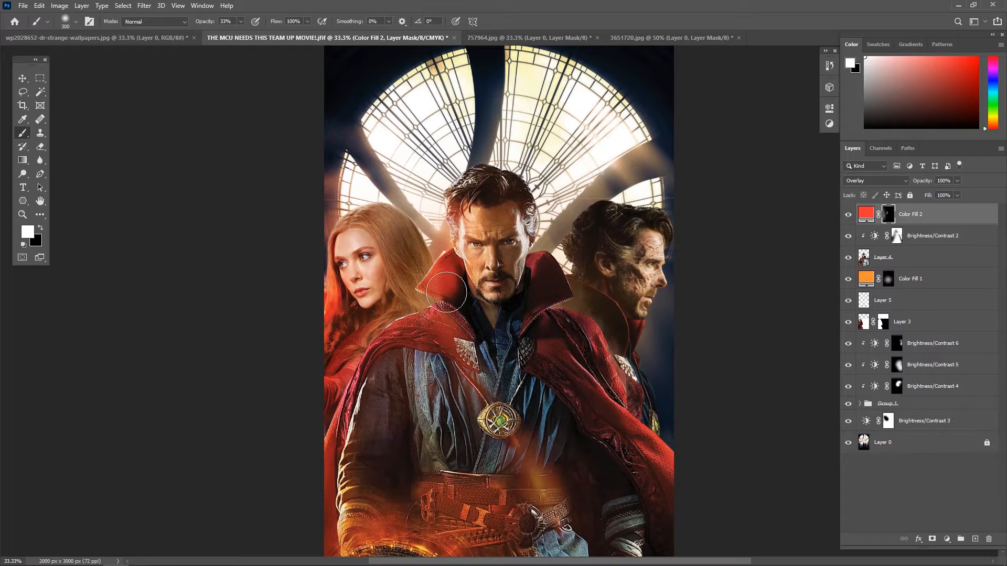
key("ctrl+z")
left_click(307, 22)
left_click_drag(310, 33, 274, 33)
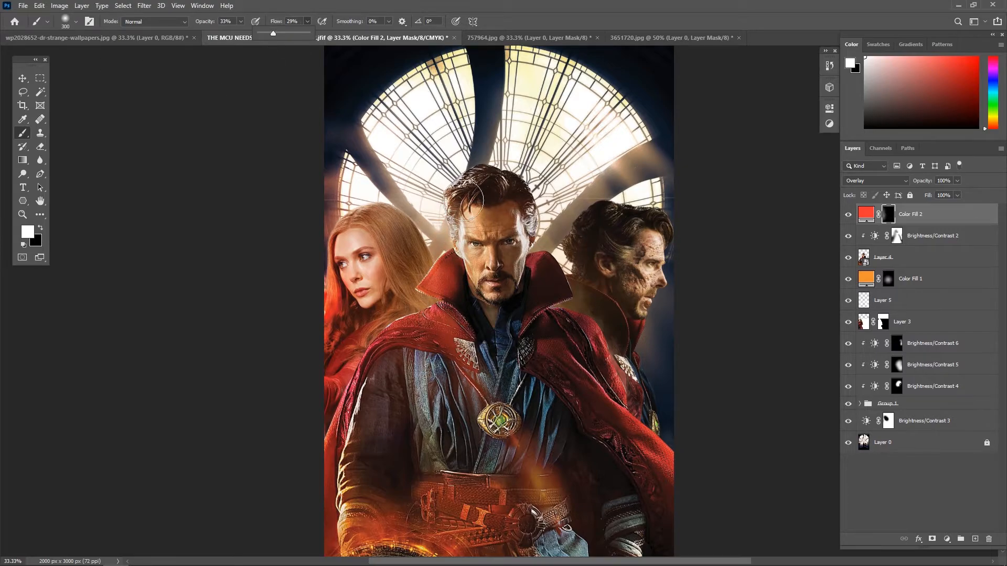
left_click_drag(465, 202, 462, 266)
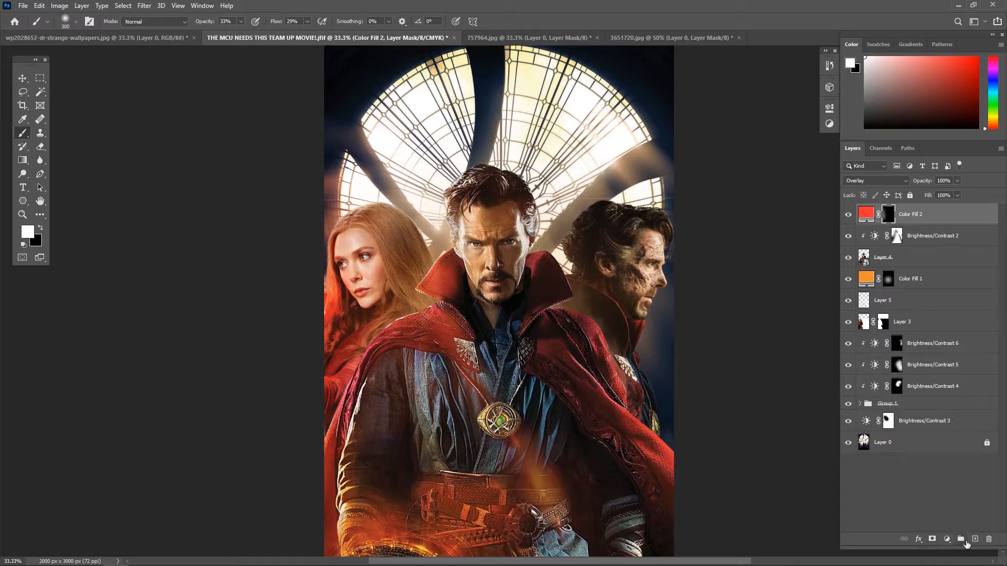
Add a new layer, sample the amulet's green as the brush colour, and set brush flow and opacity to 100%.
left_click(975, 539)
scroll(514, 425, "up", 2)
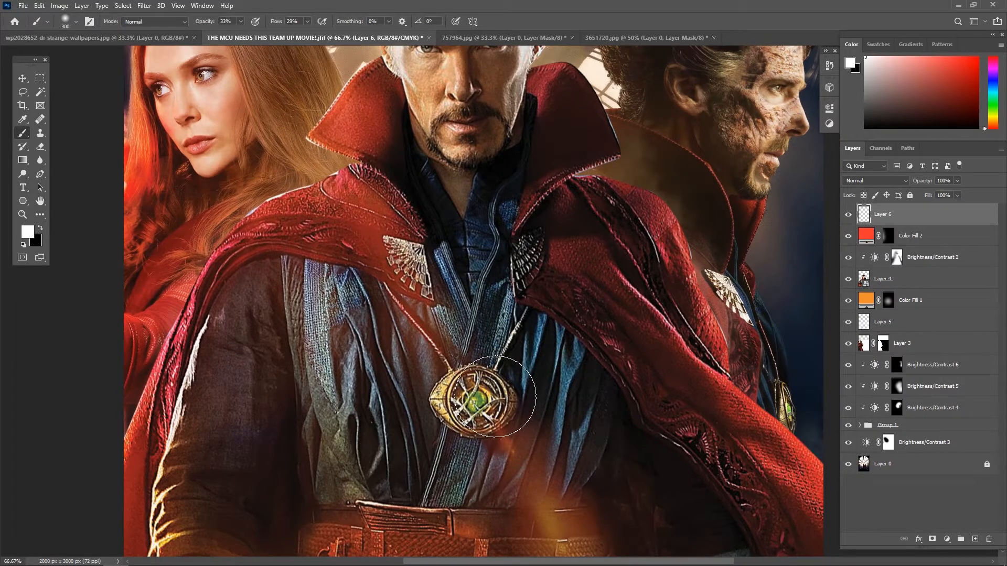
left_click(478, 402, "alt")
left_click(308, 21)
left_click_drag(304, 33, 341, 33)
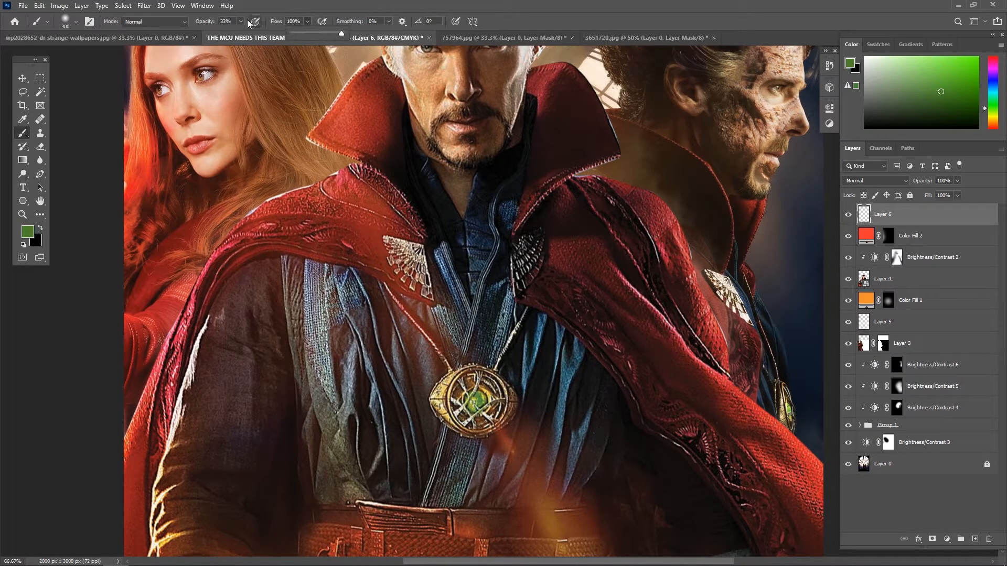
left_click(241, 21)
left_click_drag(247, 33, 272, 33)
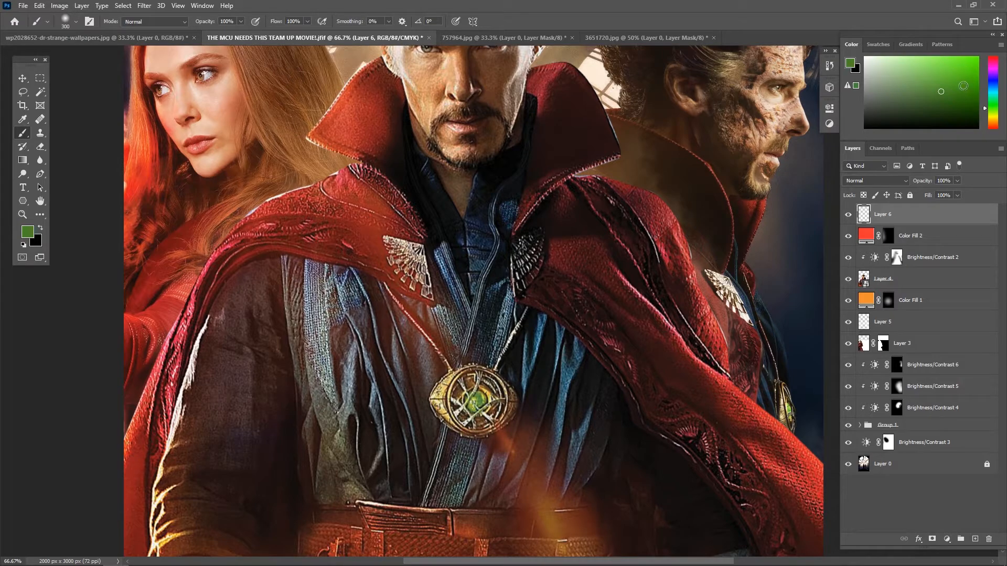
Brighten the sampled green, dab it once over the amulet, and set the layer's blend mode to Linear Dodge (Add).
left_click_drag(964, 86, 979, 56)
left_click(475, 402)
key("ctrl+z")
left_click(475, 403)
left_click(875, 181)
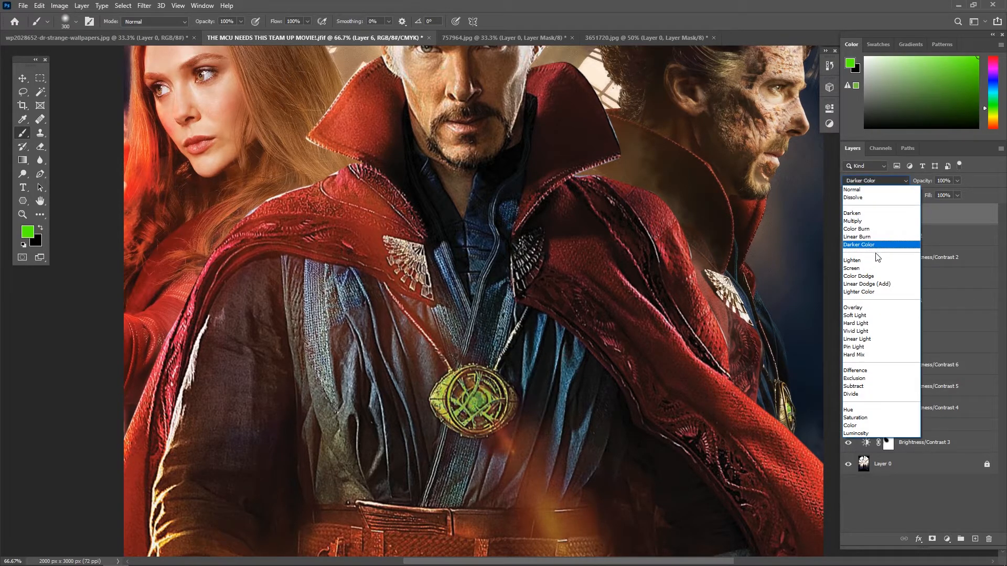
left_click(873, 284)
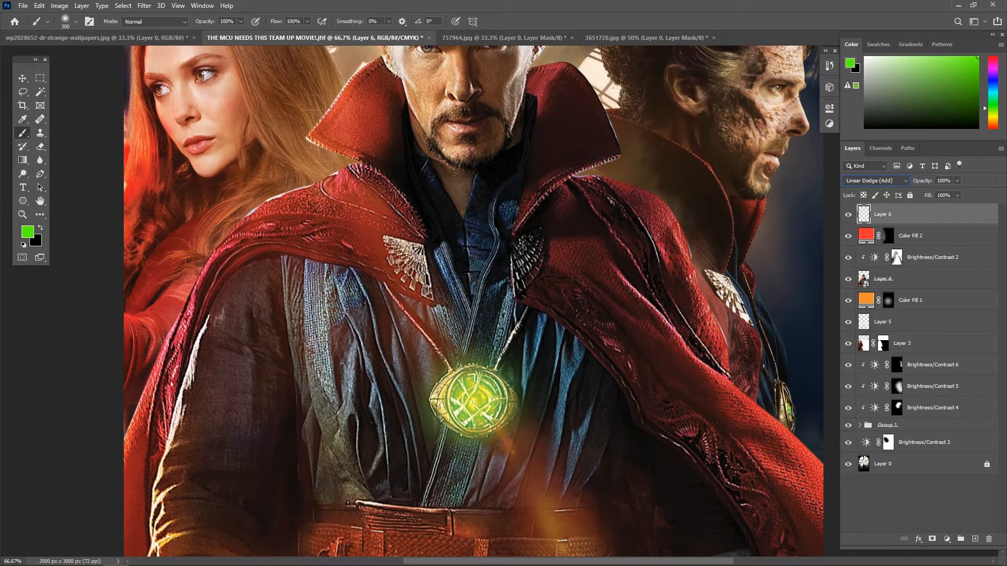
Add a wider green glow around the amulet with a 900 px brush at 47% opacity.
left_click_drag(241, 22, 221, 35)
key("]")
key("]")
key("]")
key("]")
key("]")
key("]")
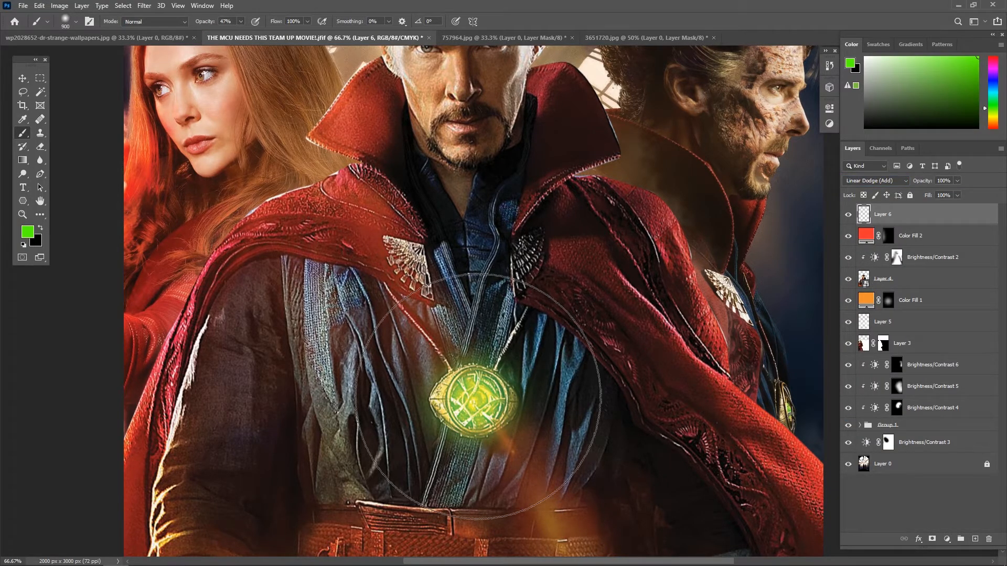
left_click(477, 397)
Add another layer and paint a small yellow core at the amulet's centre with a 70 px brush.
key("ctrl+minus")
key("ctrl+minus")
key("ctrl+plus")
key("ctrl+plus")
key("[")
key("[")
key("[")
key("[")
key("[")
key("[")
key("[")
key("[")
key("[")
key("[")
key("[")
key("[")
key("[")
key("[")
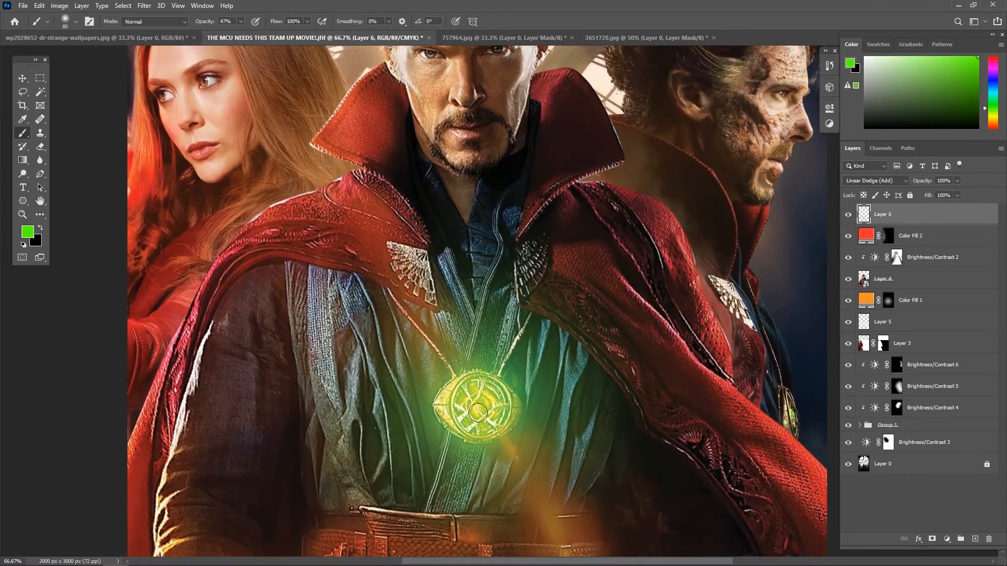
left_click(975, 539)
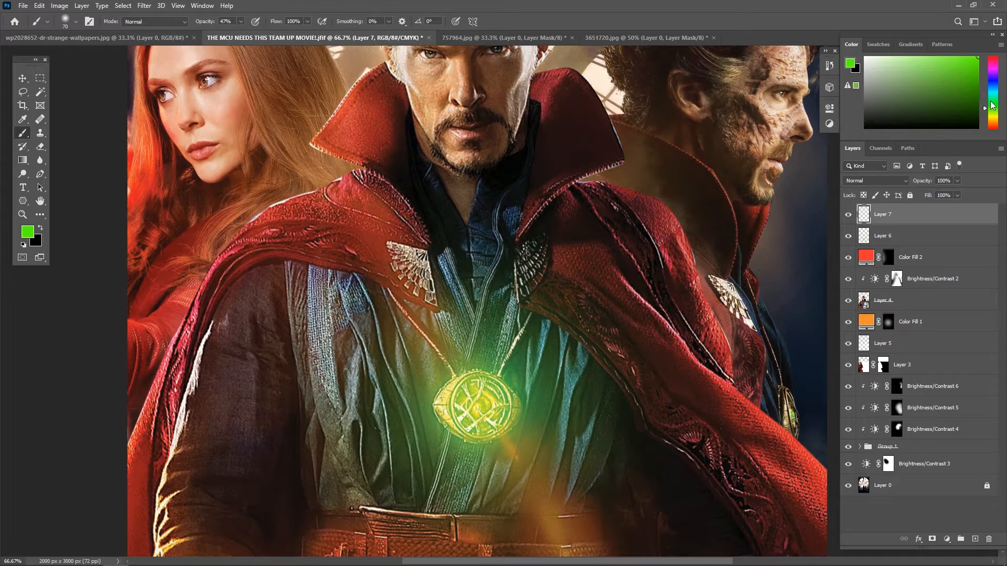
left_click_drag(990, 102, 993, 118)
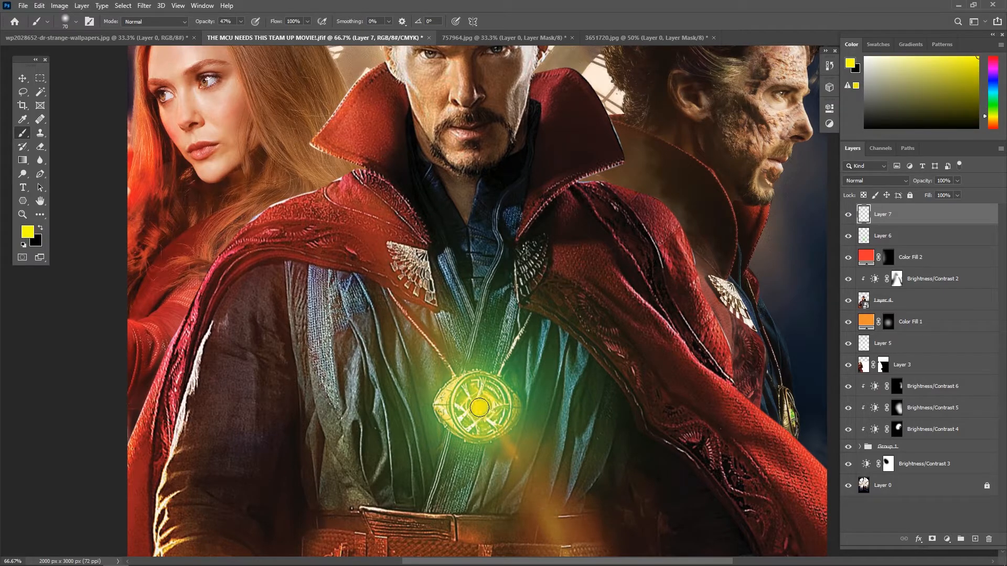
key("ctrl+minus")
key("ctrl+minus")
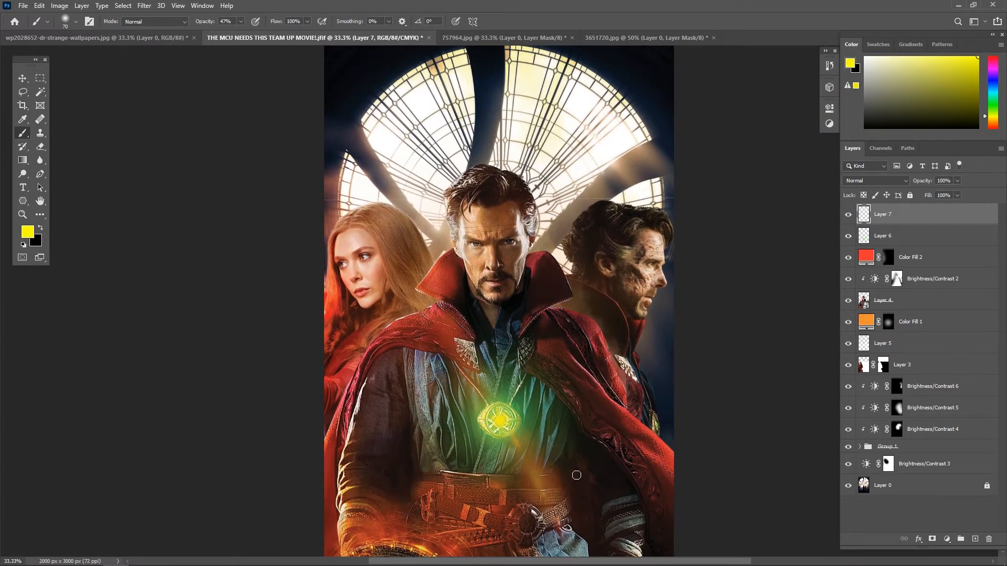
left_click(924, 237, "shift")
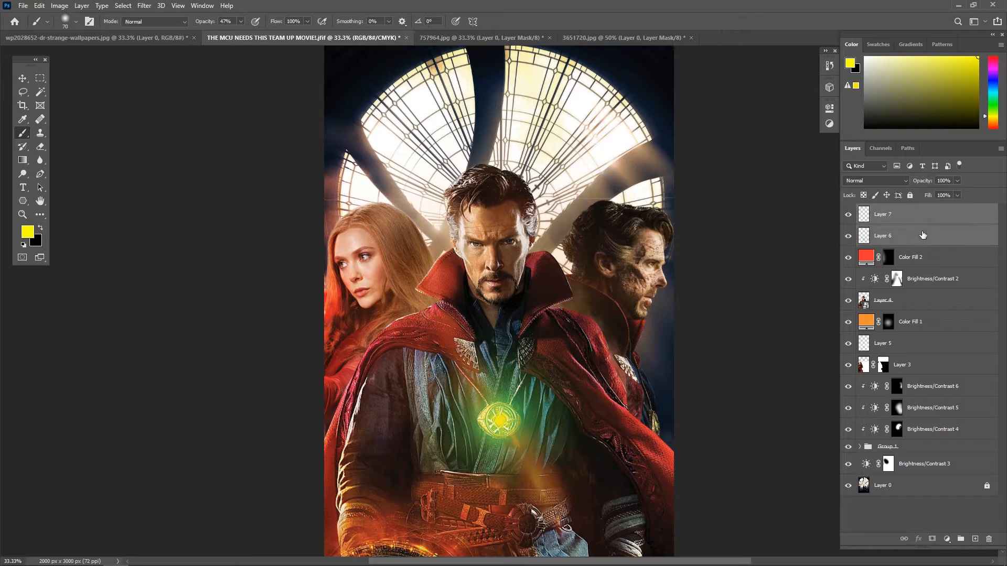
key("ctrl+e")
key("ctrl+z")
key("ctrl+z")
Add a new layer at the top of the stack and name it "smook".
left_click(976, 538)
double_click(885, 214)
key("Return")
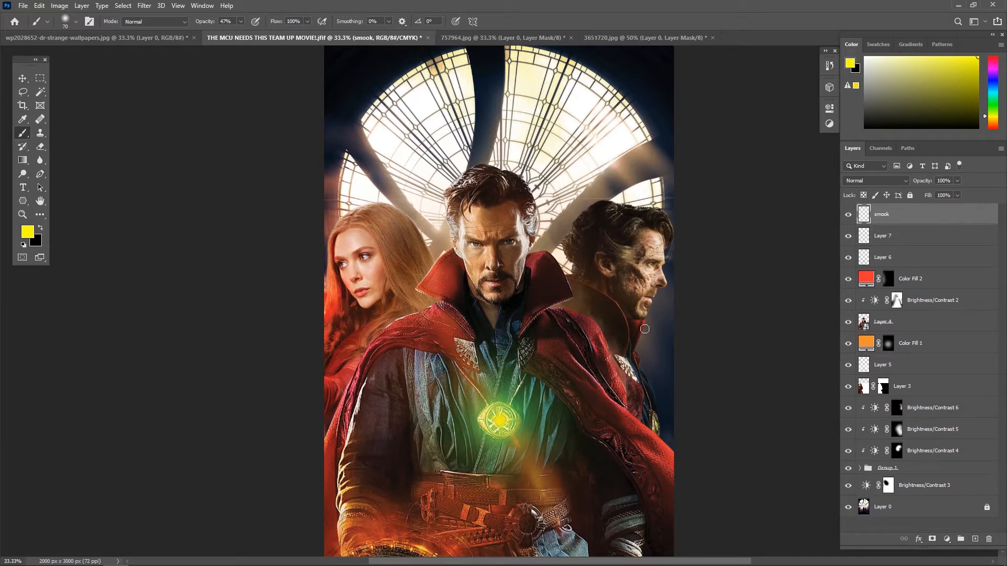
Paint smoke across the lower poster with a 4600 px smoke brush, using a pale cream sampled from the window.
right_click(645, 330)
scroll(646, 420, "down", 5)
double_click(592, 480)
key("ctrl+minus")
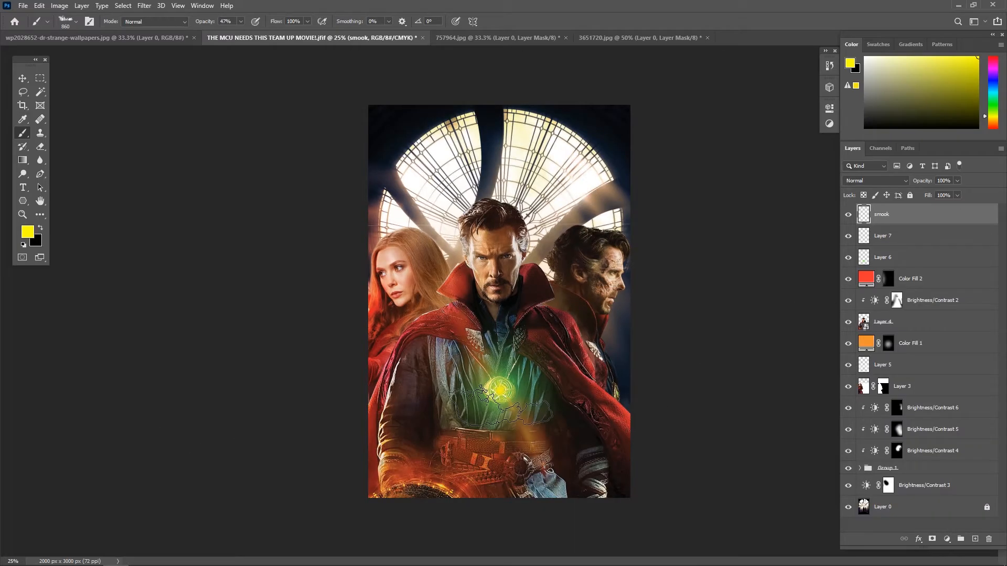
key("bracketright")
key("bracketright")
key("bracketright")
key("bracketright")
key("bracketright")
key("bracketright")
key("bracketright")
key("bracketright")
key("bracketright")
key("bracketright")
key("bracketright")
key("bracketright")
key("bracketright")
key("bracketright")
key("bracketright")
key("bracketright")
key("bracketright")
key("bracketright")
key("bracketright")
key("bracketright")
left_click(546, 141, "alt")
left_click(497, 440)
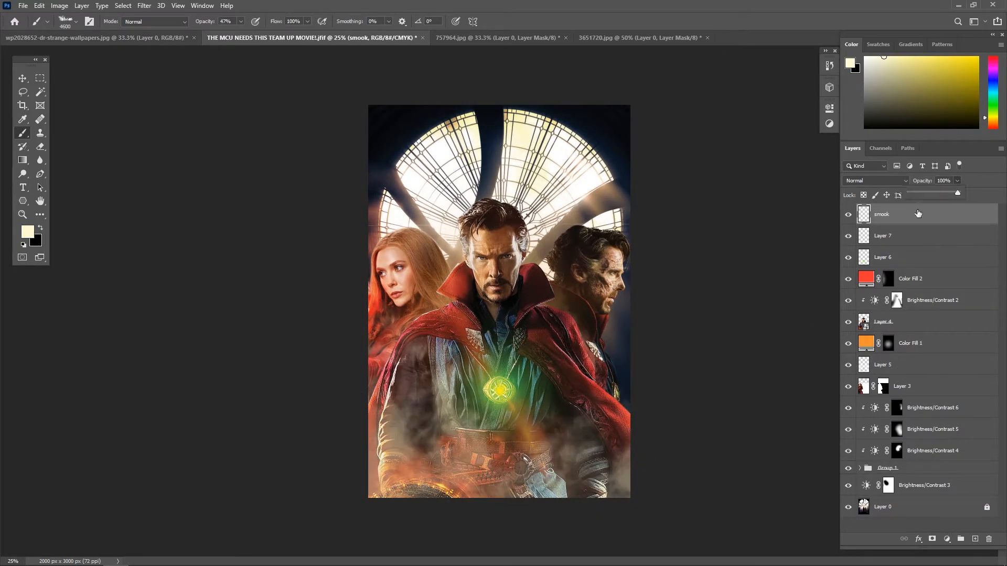
Set the smook layer's opacity to 29%, add faint smoke over the figures at 2% brush opacity, and check the layer's visibility.
left_click_drag(933, 192, 921, 193)
left_click(241, 21)
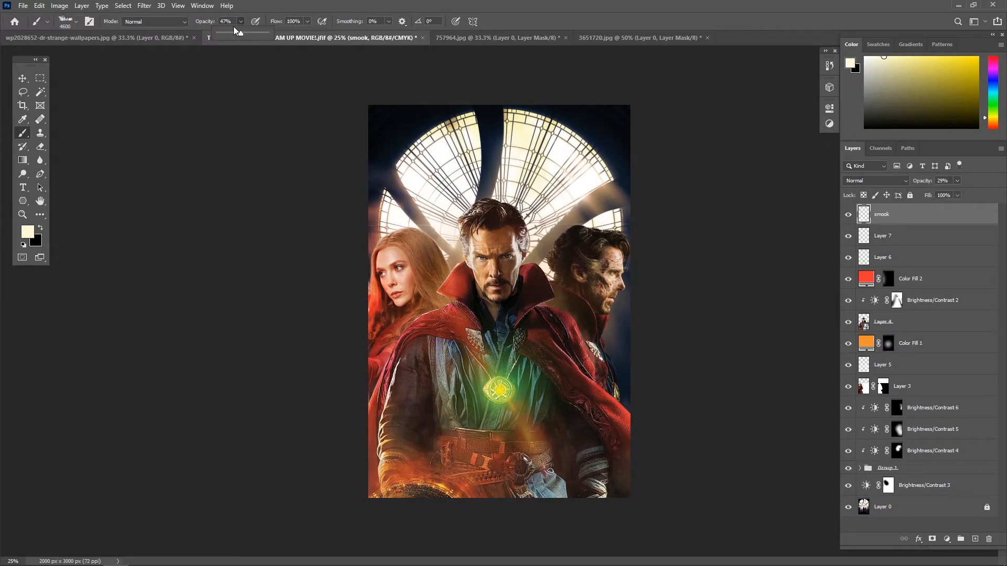
left_click_drag(239, 33, 219, 35)
left_click(519, 247)
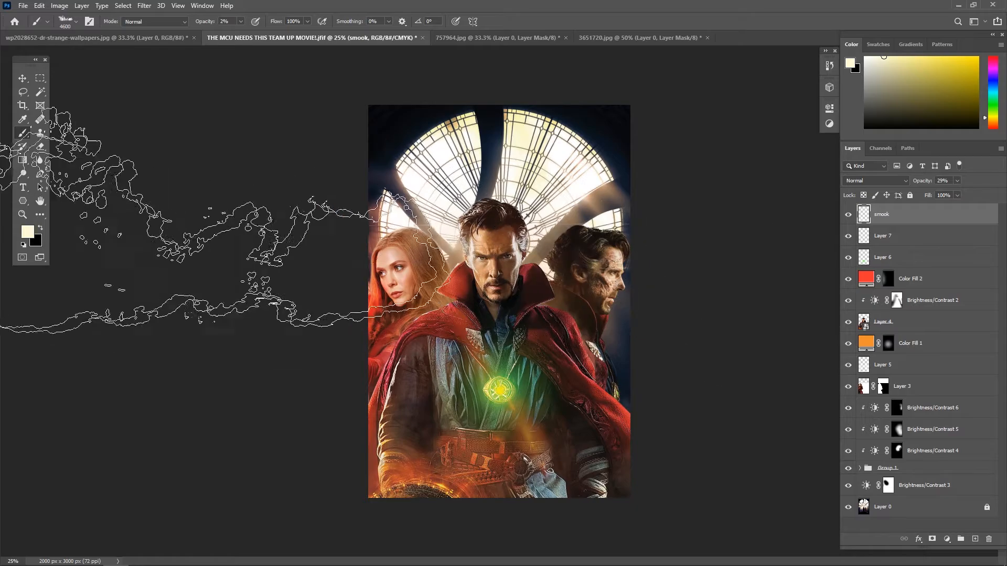
left_click(848, 214)
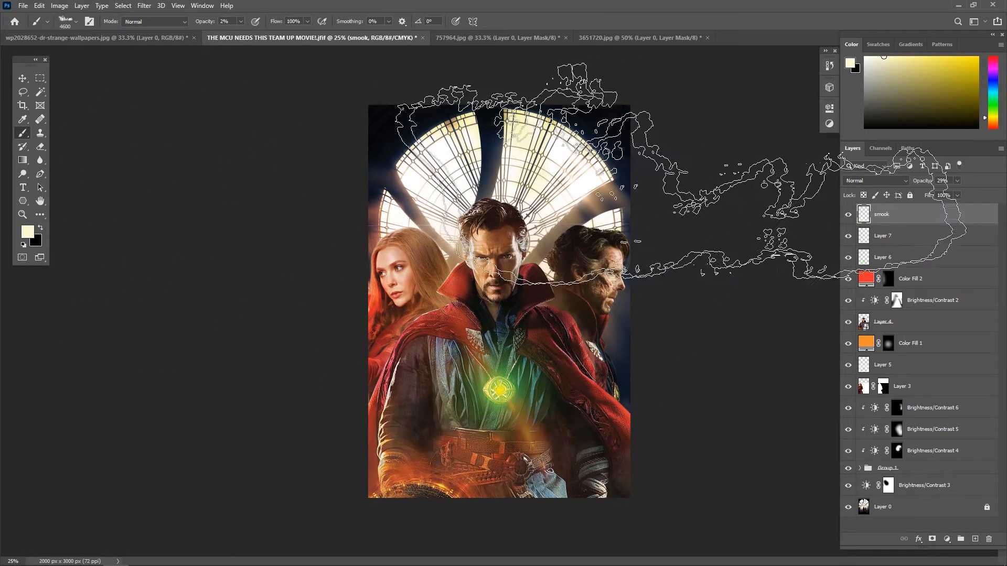
key("ctrl+plus")
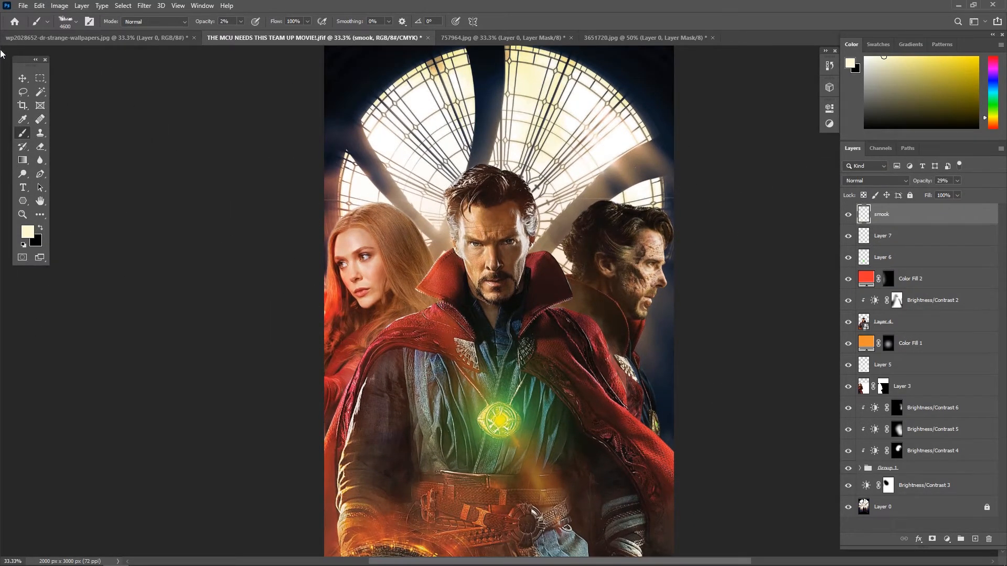
key("v")
scroll(483, 244, "up", 1)
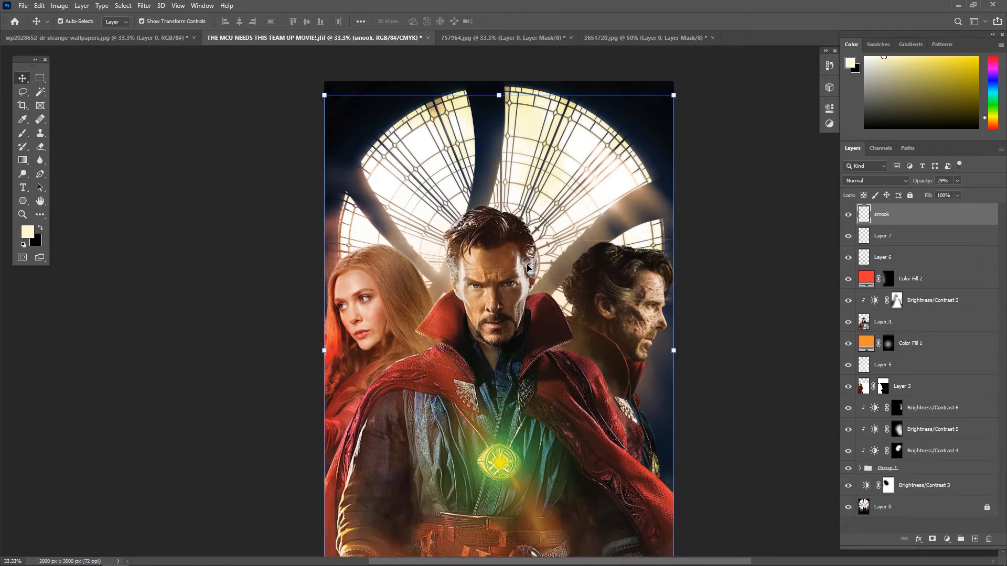
scroll(434, 523, "down", 2)
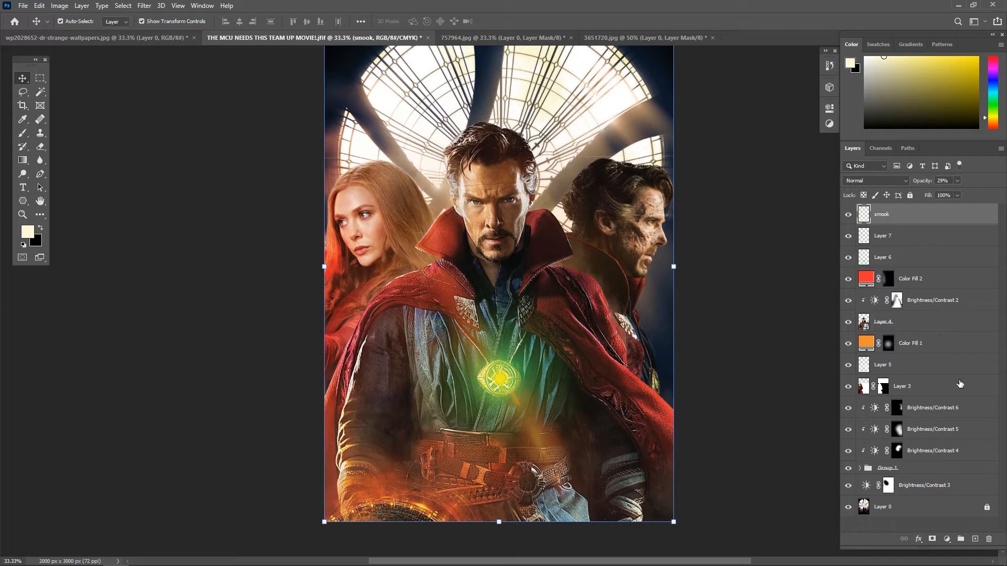
Add a cream solid colour fill above Layer 3, clip it to that layer, and invert its mask.
left_click(924, 388)
left_click(947, 539)
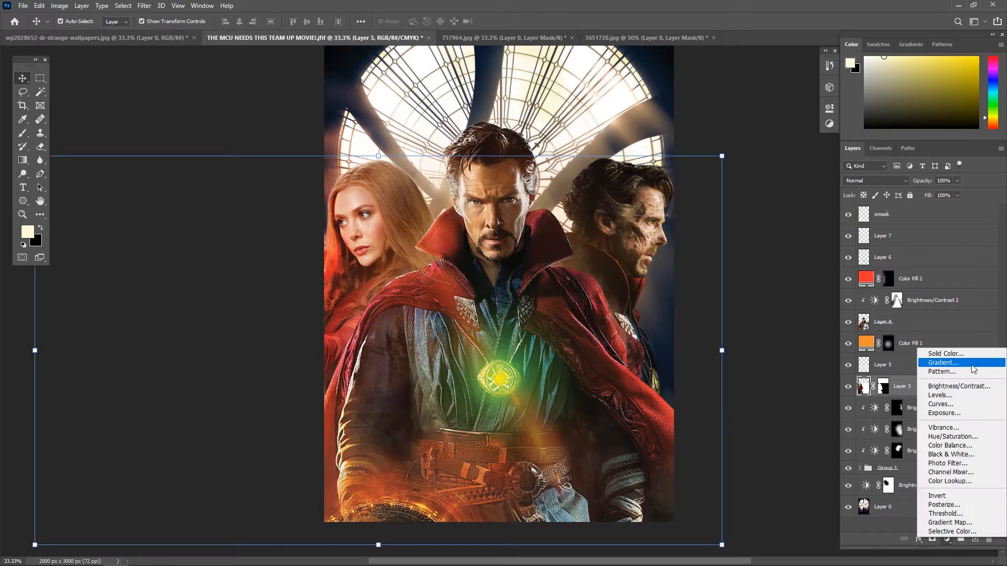
left_click(929, 361)
left_click(792, 486)
left_click(930, 398, "alt")
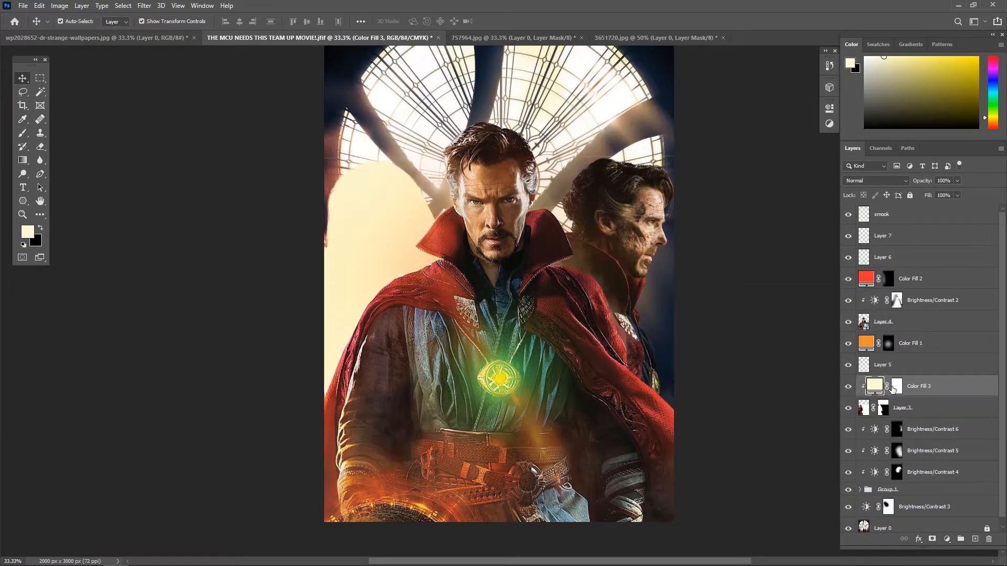
key("ctrl+i")
Paint light onto the crown of the woman's hair on the fill's mask with a 250 px Soft Round brush at 43% opacity.
key("ctrl+plus")
key("ctrl+plus")
left_click_drag(316, 199, 396, 237)
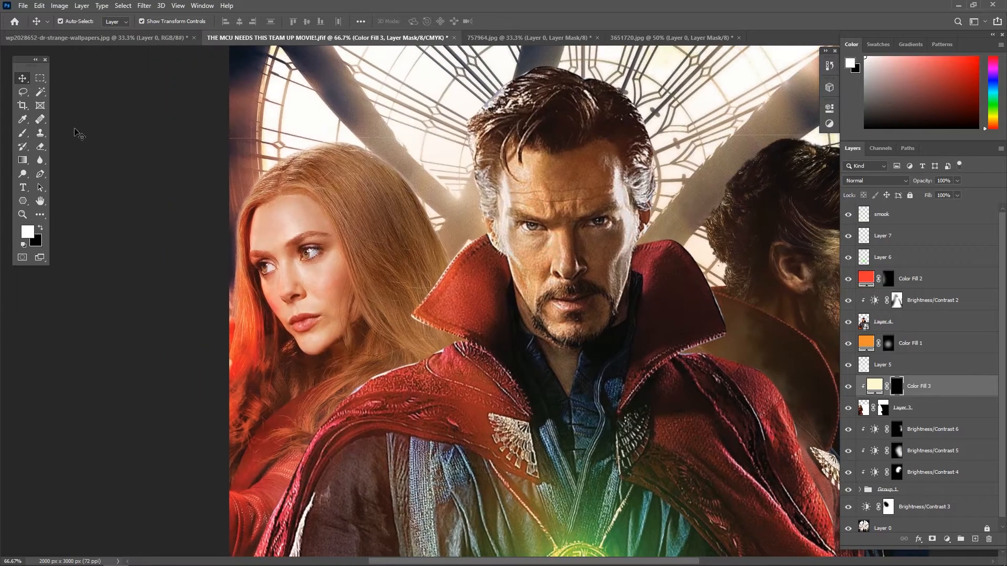
key("b")
right_click(362, 152)
left_click(443, 265)
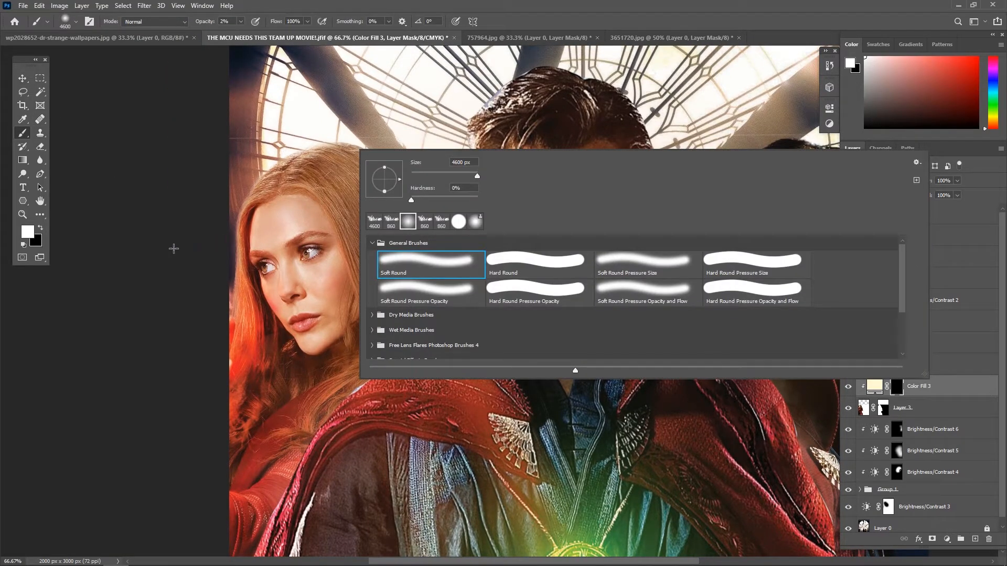
left_click(323, 157)
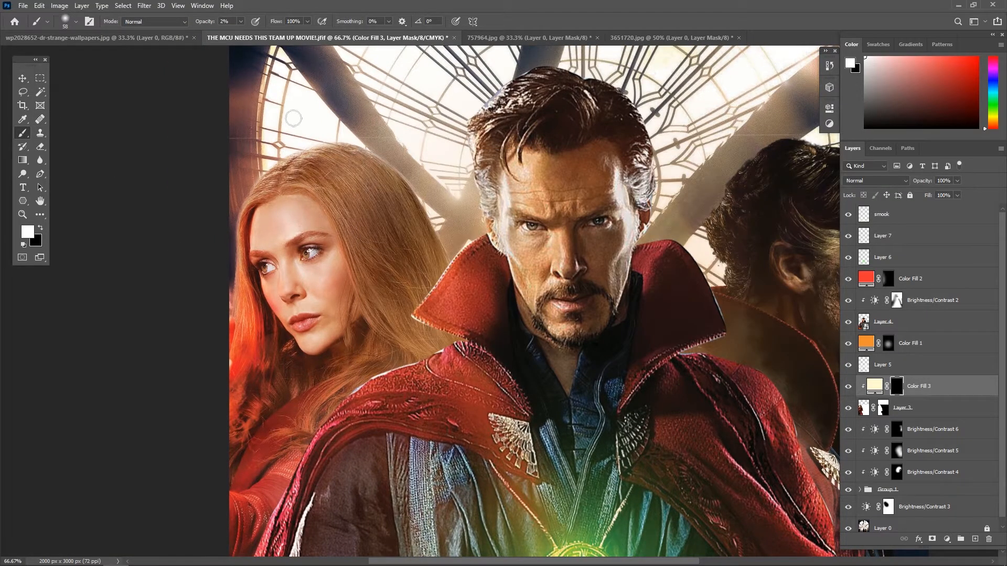
left_click_drag(241, 22, 261, 34)
mouse_move(403, 183)
left_mouse_down()
mouse_move(334, 137)
mouse_move(432, 211)
mouse_move(489, 273)
mouse_move(454, 289)
mouse_move(367, 142)
mouse_move(382, 155)
mouse_move(363, 178)
mouse_move(421, 255)
mouse_move(466, 247)
left_mouse_up()
key("ctrl+z")
key("]")
key("]")
key("]")
key("]")
key("]")
key("]")
key("]")
key("]")
key("]")
key("]")
key("]")
key("]")
key("]")
key("[")
key("[")
key("[")
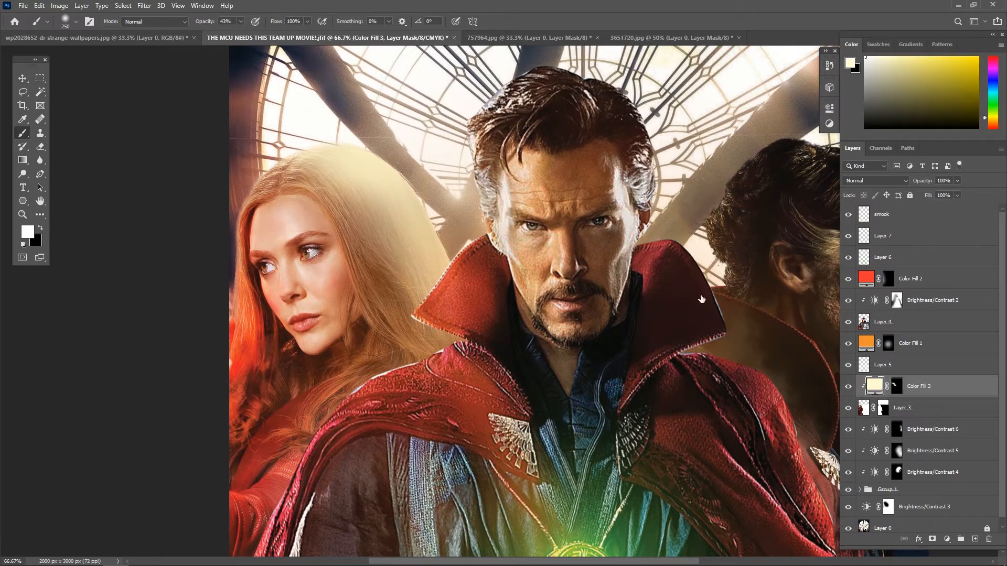
Change the Color Fill 3 colour to white and lower the layer's opacity to 54%.
double_click(875, 386)
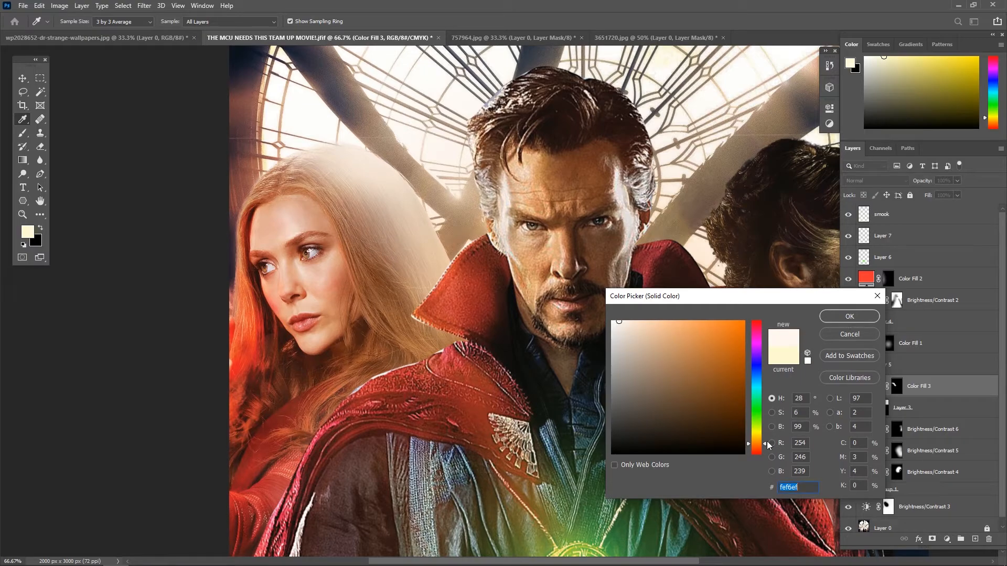
left_click_drag(768, 445, 767, 442)
left_click_drag(622, 325, 598, 307)
left_click(846, 316)
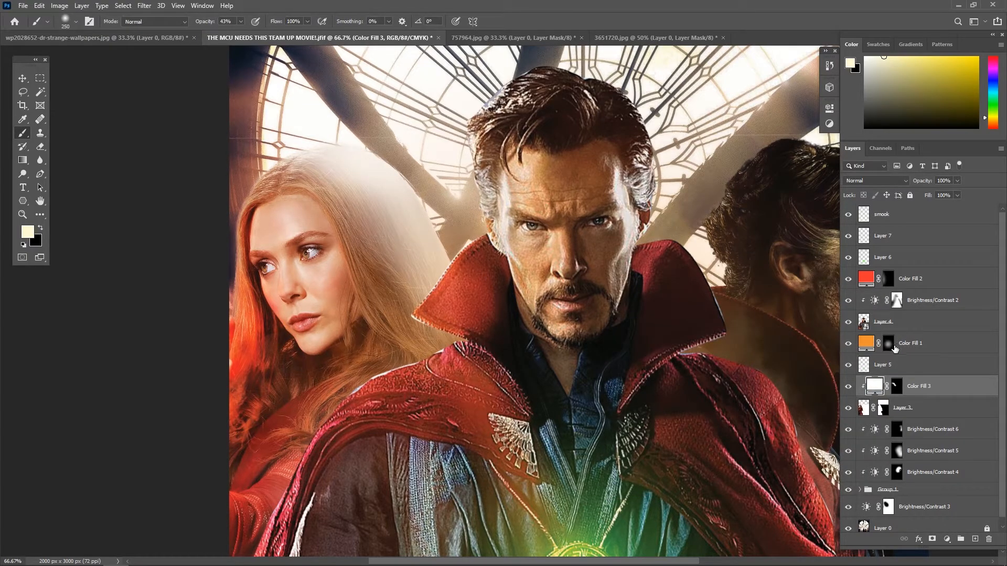
left_click(935, 193)
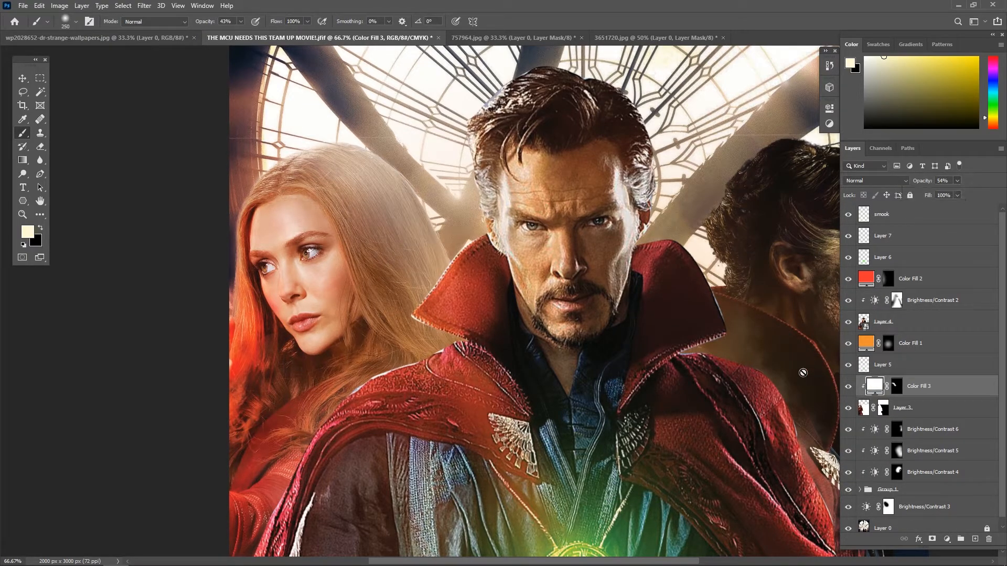
Soften the glow over the woman's hair and face by painting black on the Color Fill 3 mask with a 900 px brush.
left_click(897, 387)
key("x")
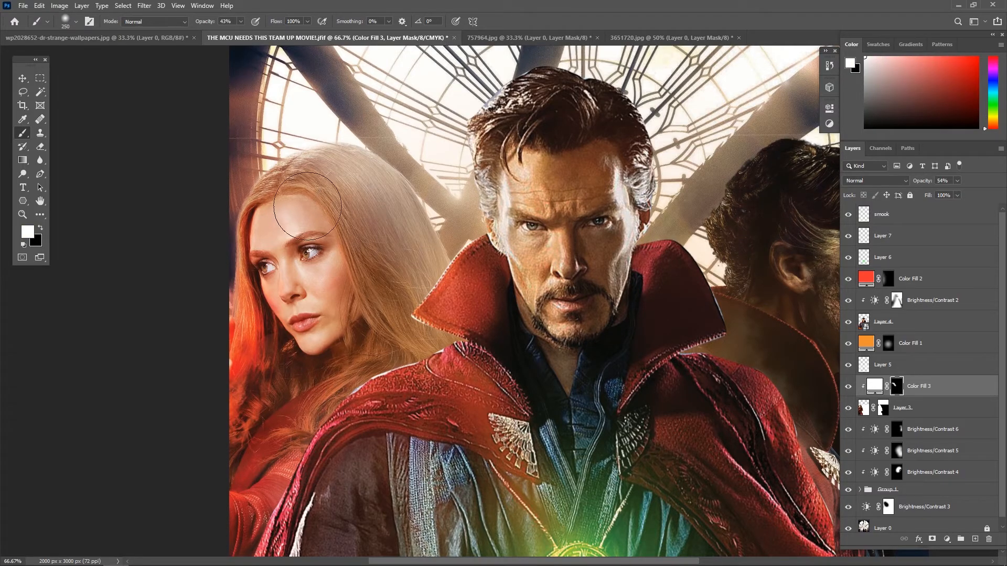
key("]")
key("]")
key("]")
key("]")
key("]")
key("]")
left_click(325, 197)
left_click(346, 202)
left_click(361, 206)
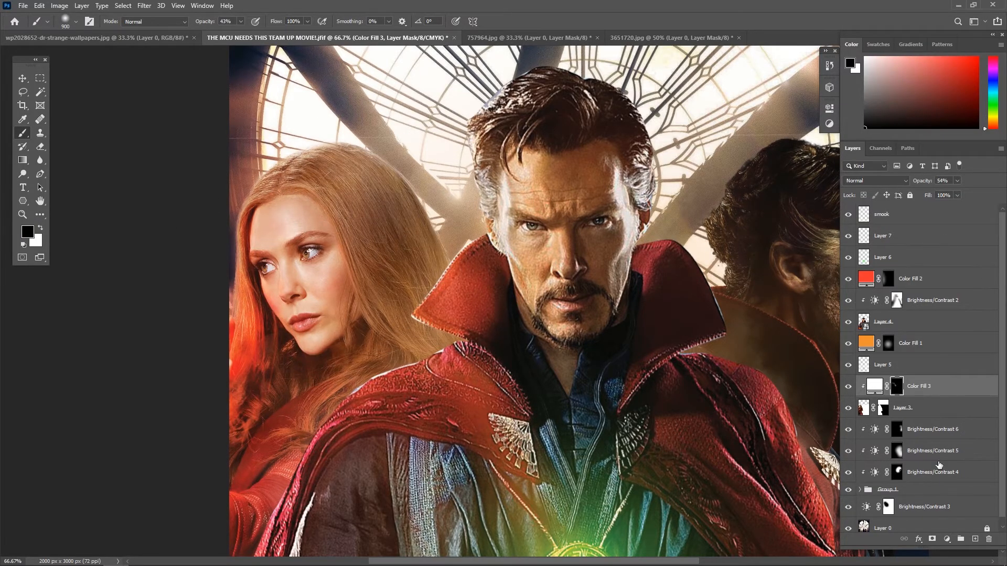
Set Color Fill 3's opacity to 97% and try a white rim-light stroke along the woman's hair edge with a 90 px brush.
left_click(958, 181)
left_click_drag(955, 192, 976, 194)
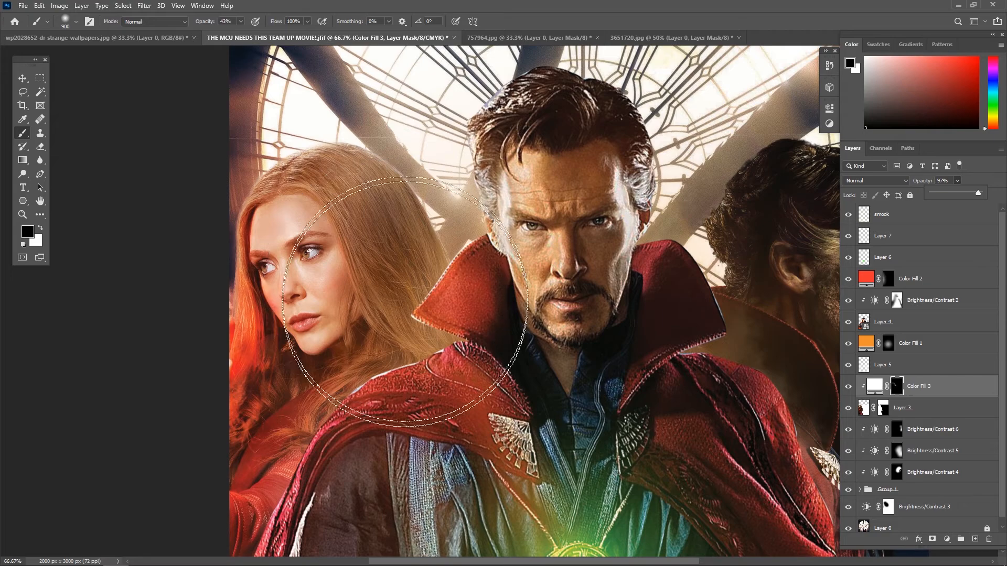
key("[")
key("[")
key("[")
key("[")
key("[")
key("[")
key("[")
key("[")
key("[")
key("[")
key("[")
key("[")
key("[")
key("x")
mouse_move(299, 147)
left_mouse_down()
mouse_move(364, 152)
mouse_move(418, 188)
mouse_move(438, 219)
mouse_move(400, 167)
mouse_move(452, 273)
mouse_move(409, 194)
mouse_move(298, 145)
mouse_move(385, 170)
mouse_move(425, 234)
mouse_move(403, 205)
left_mouse_up()
key("ctrl+z")
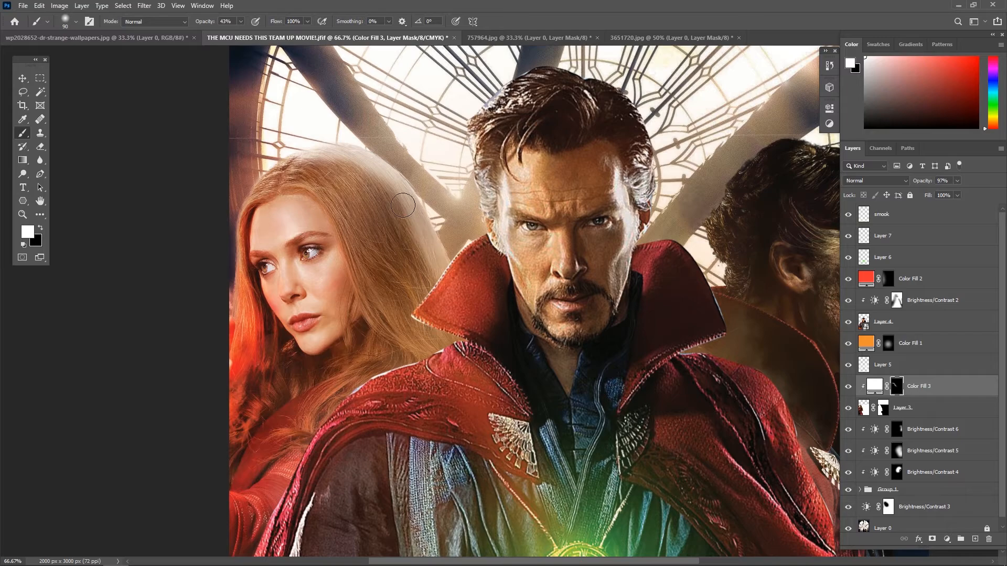
Paint a soft rim light along the edge of the woman's hair at 9% brush opacity, enlarging the brush to 175 px.
left_click_drag(240, 21, 259, 55)
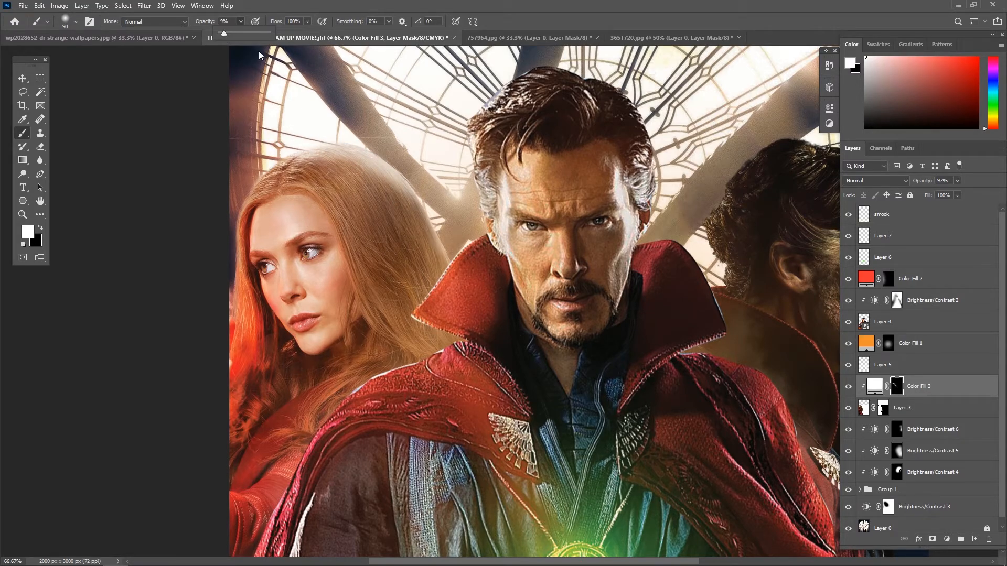
left_click(335, 177)
key("bracketright")
key("bracketright")
key("bracketright")
key("bracketright")
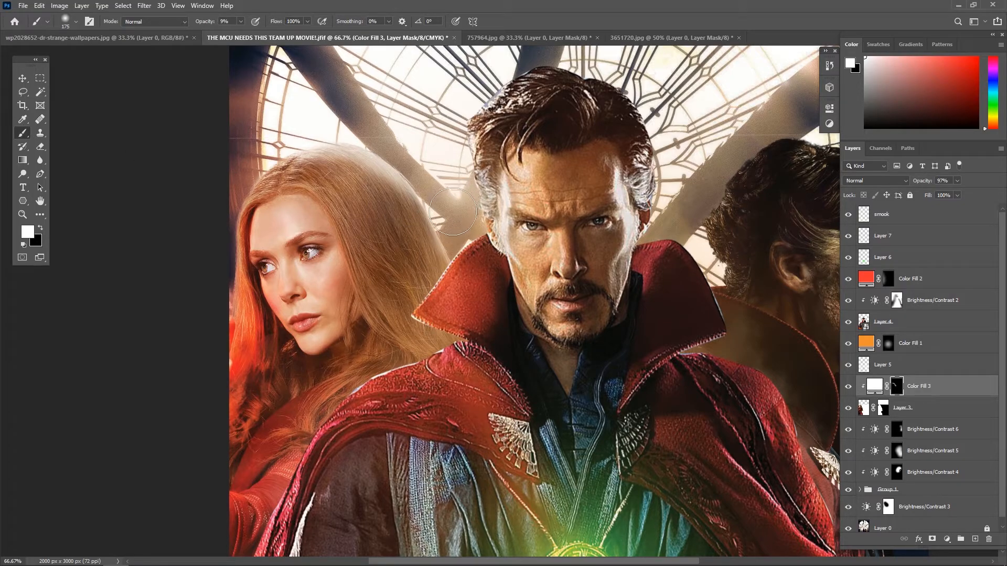
left_click_drag(357, 181, 420, 267)
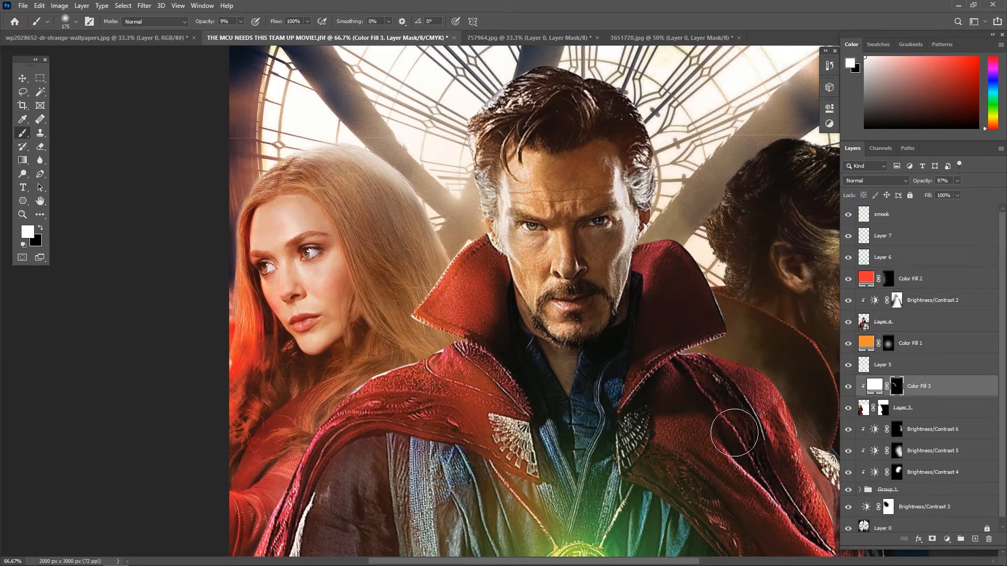
Add a white solid colour fill layer directly above Brightness/Contrast 6.
left_click(918, 409)
scroll(927, 465, "down", 1)
left_click(931, 427)
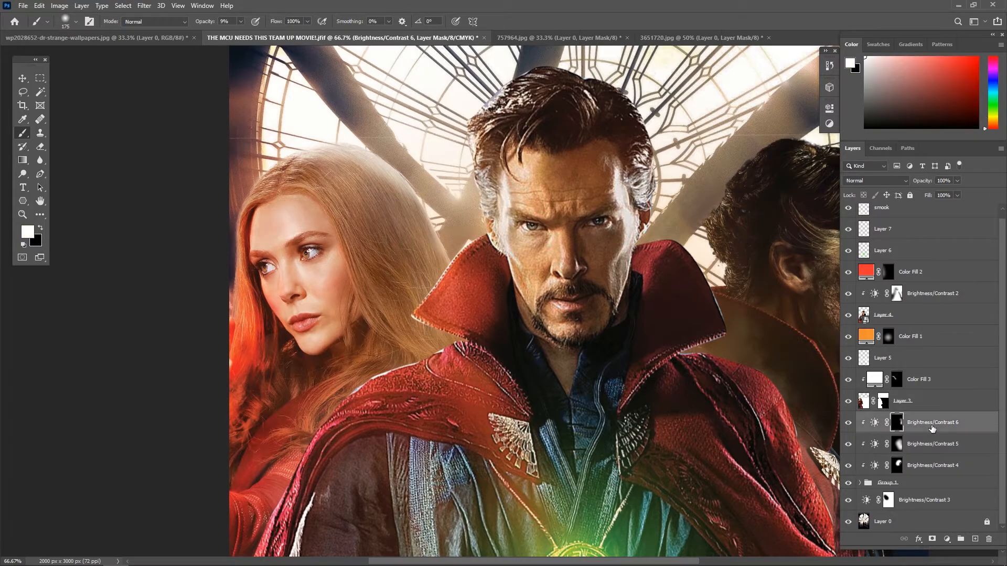
left_click(947, 539)
left_click(954, 358)
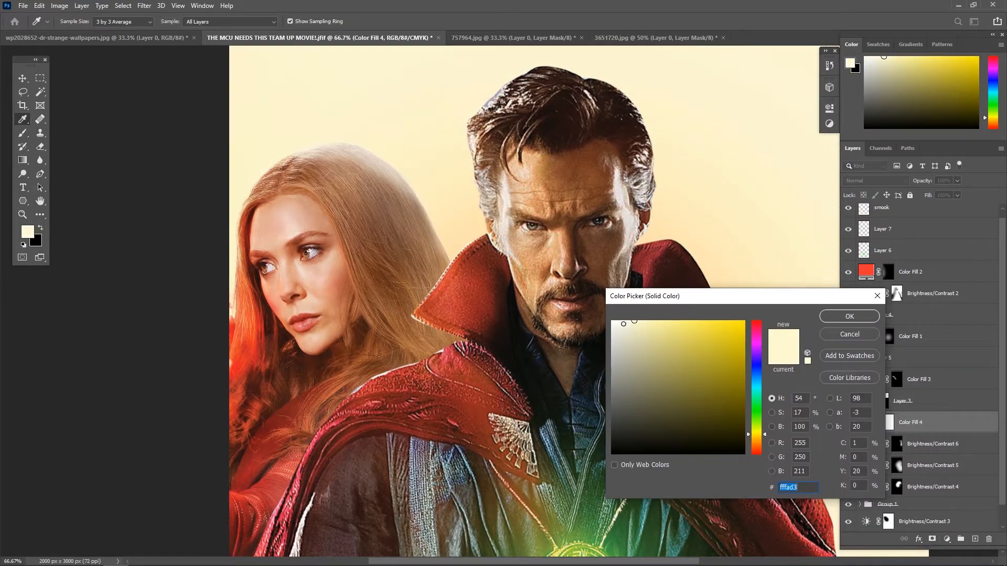
left_click(617, 321)
left_click(839, 316)
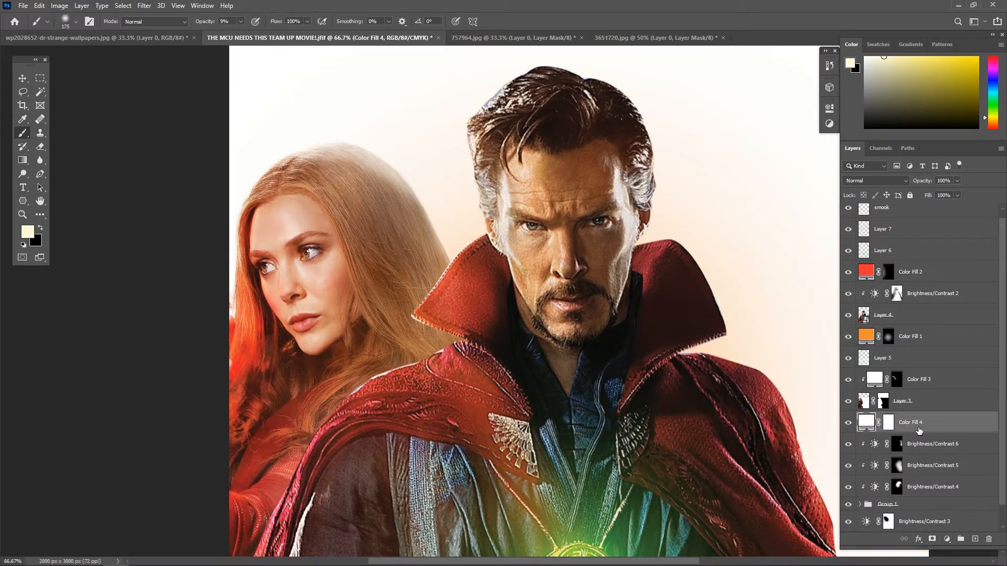
Clip Color Fill 4 to the zombie figure's group and invert its mask.
left_click(938, 439, "alt")
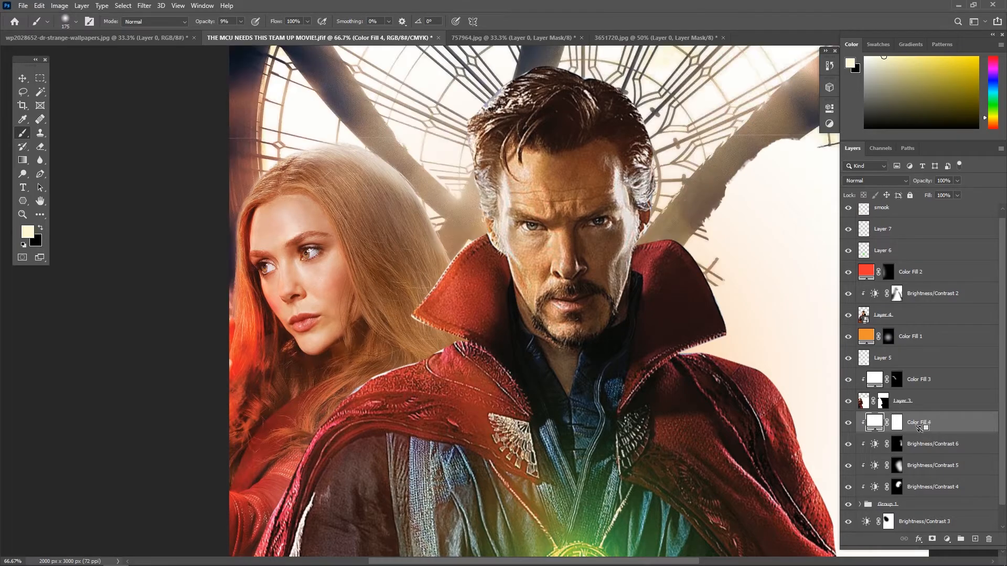
scroll(571, 288, "right", 5)
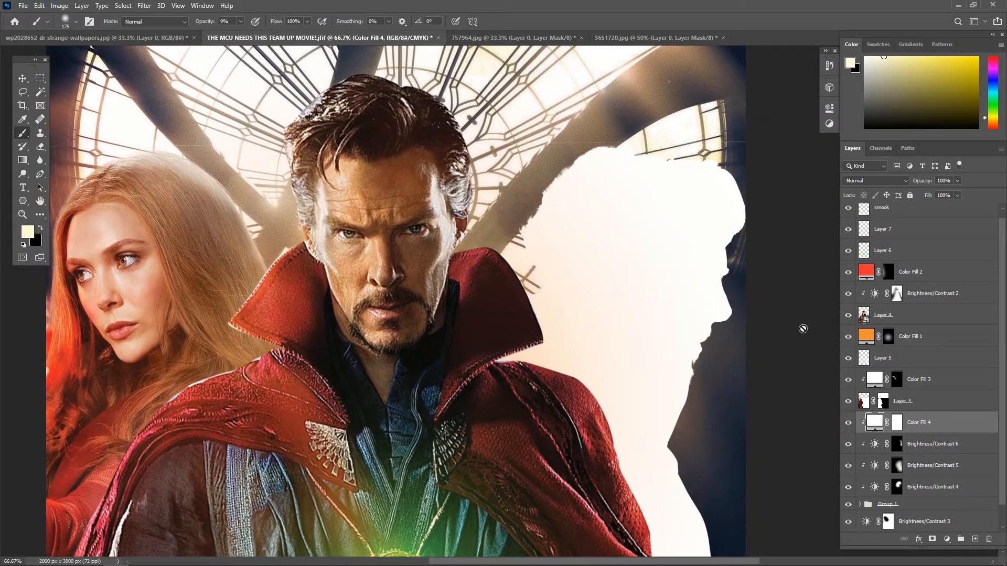
left_click(896, 423)
key("ctrl+i")
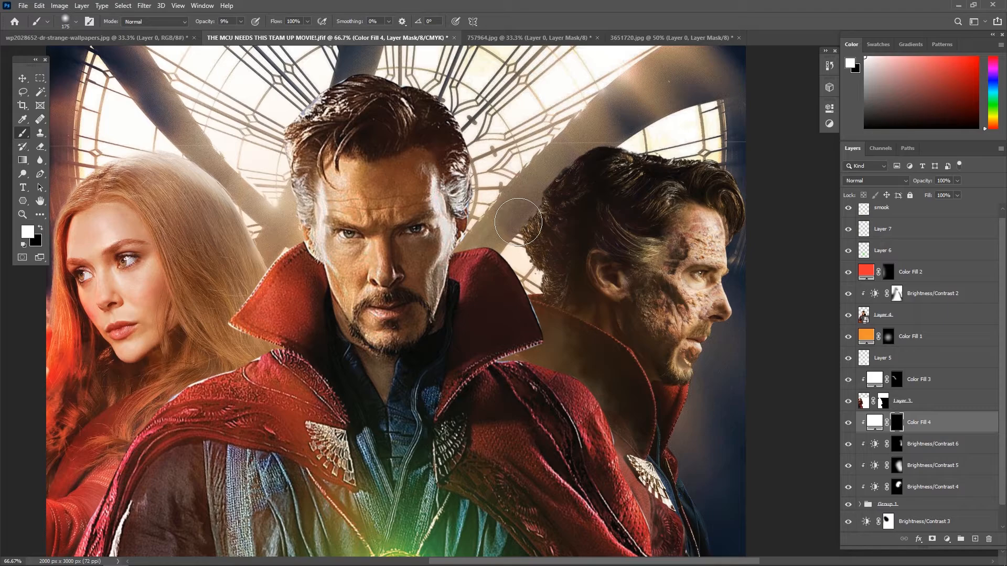
Paint white light onto the back of the zombie's hair on the Color Fill 4 mask, finishing with a 200 px brush at 9% opacity.
key("bracketright")
key("bracketright")
key("bracketright")
key("bracketright")
key("bracketright")
key("bracketright")
key("bracketright")
key("bracketright")
key("bracketright")
left_click(515, 270)
key("bracketleft")
key("bracketleft")
key("bracketleft")
left_click(519, 276)
key("bracketleft")
key("bracketleft")
key("bracketleft")
key("bracketleft")
key("bracketleft")
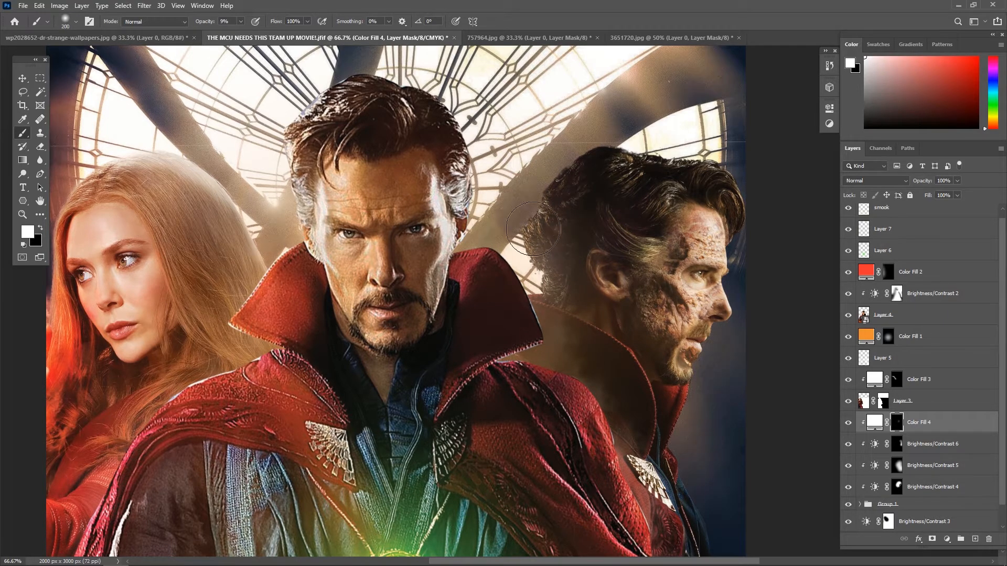
mouse_move(535, 238)
left_mouse_down()
mouse_move(594, 139)
mouse_move(522, 241)
mouse_move(534, 248)
mouse_move(593, 162)
mouse_move(654, 152)
mouse_move(606, 154)
mouse_move(523, 216)
mouse_move(566, 167)
mouse_move(523, 319)
mouse_move(573, 151)
mouse_move(653, 127)
mouse_move(528, 297)
left_mouse_up()
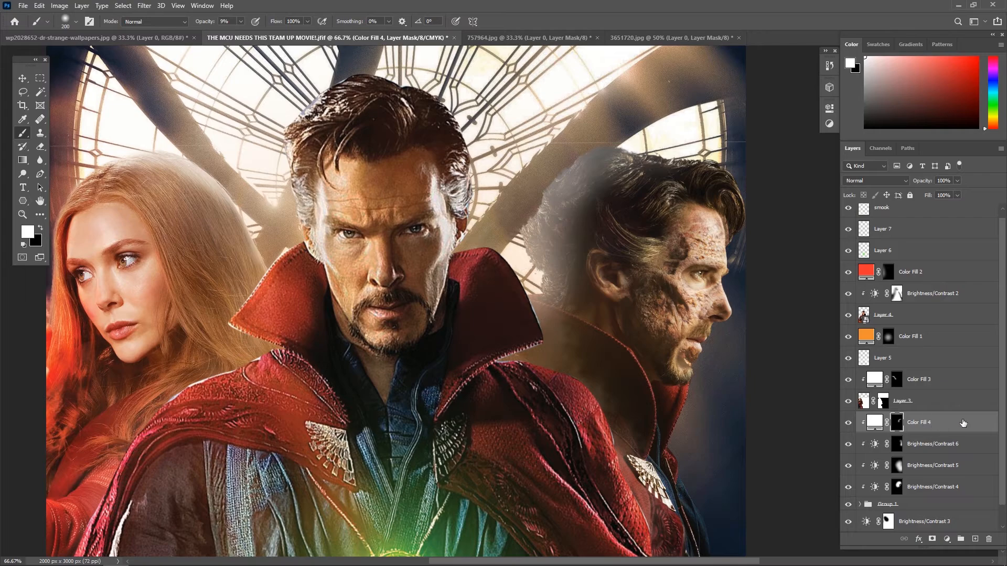
Split Color Fill 4's underlying-layer black Blend If slider, with its upper half at 51, so dark hair shows through the light.
left_click(980, 422)
double_click(909, 431)
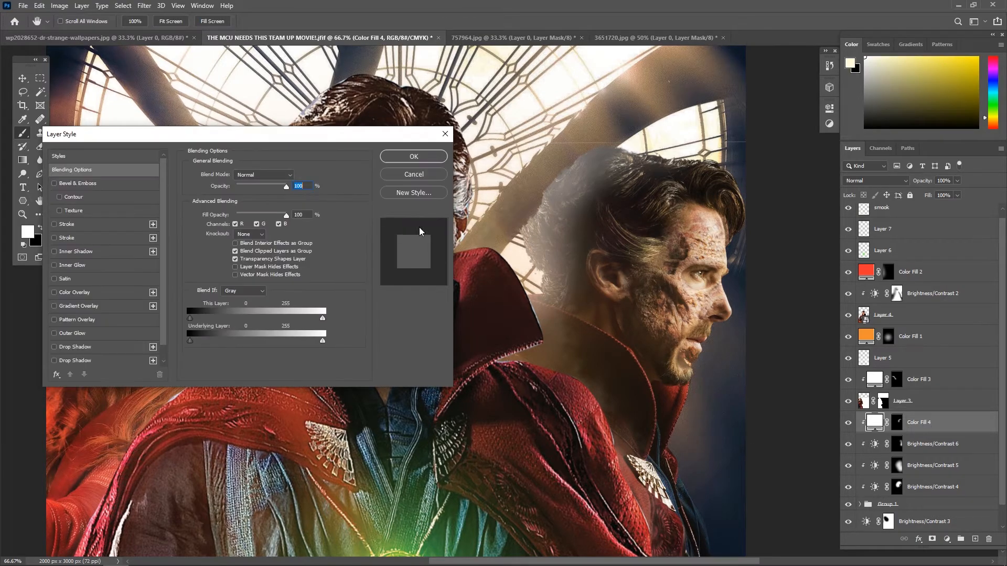
mouse_move(179, 487)
left_mouse_down()
mouse_move(206, 486)
mouse_move(183, 485)
left_mouse_up()
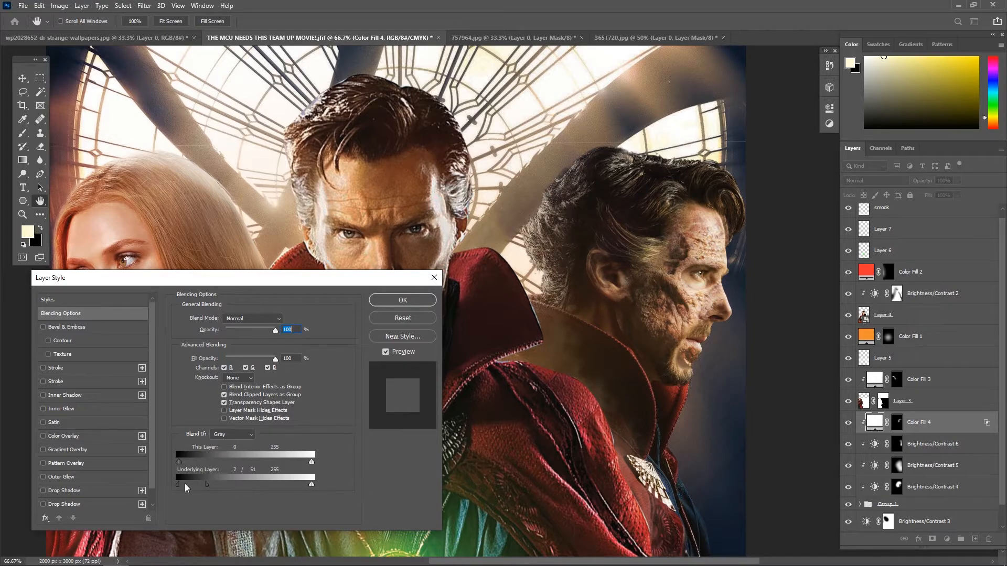
left_click(403, 300)
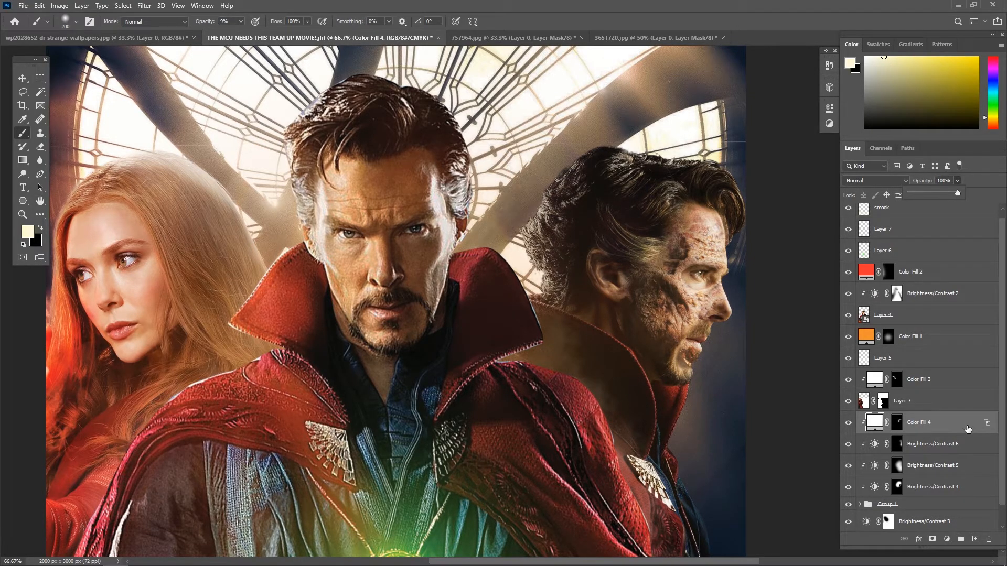
left_click(144, 5)
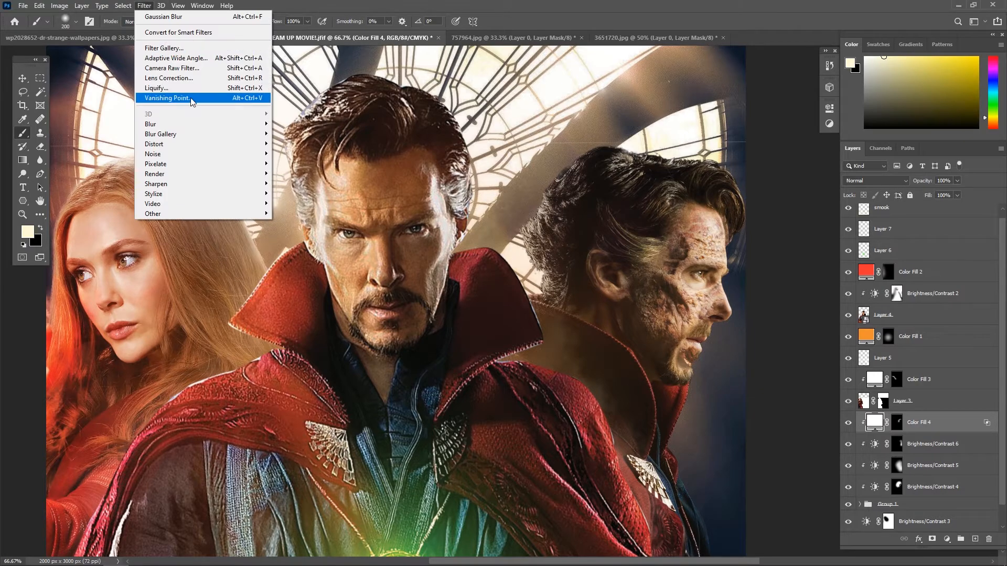
mouse_move(220, 125)
left_click(292, 163)
left_click(461, 203)
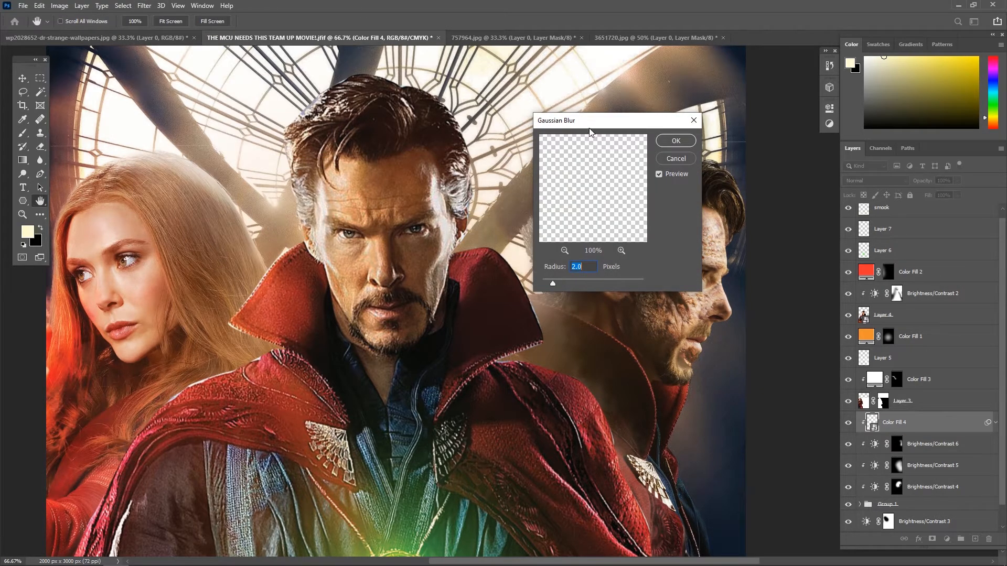
left_click(785, 130)
key("ctrl+z")
key("b")
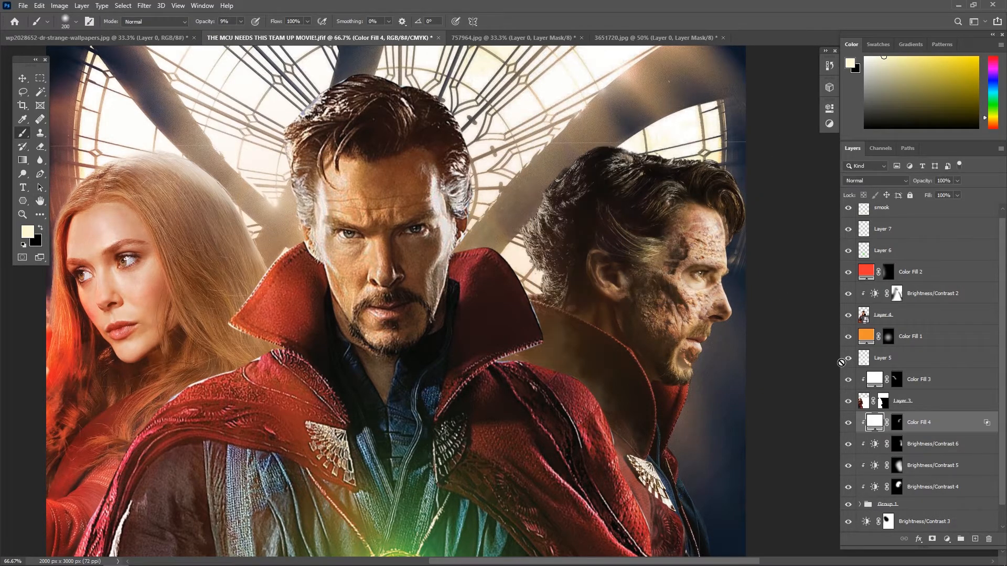
Set Color Fill 4's underlying-layer Blend If black range to 0 / 51 and lower the layer's opacity to 73%.
double_click(976, 422)
left_click_drag(178, 485, 211, 489)
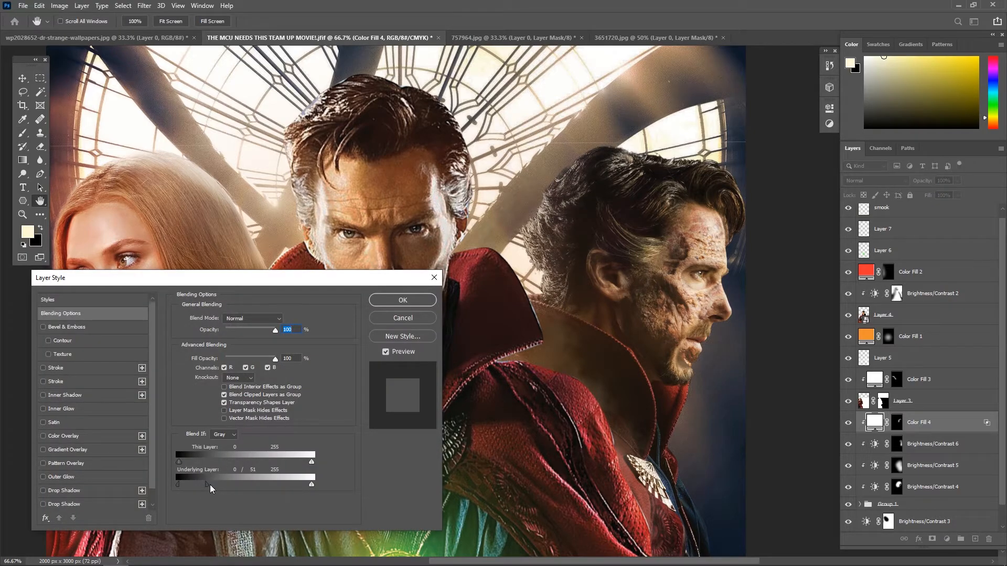
left_click(412, 299)
left_click(957, 180)
left_click_drag(959, 192, 944, 192)
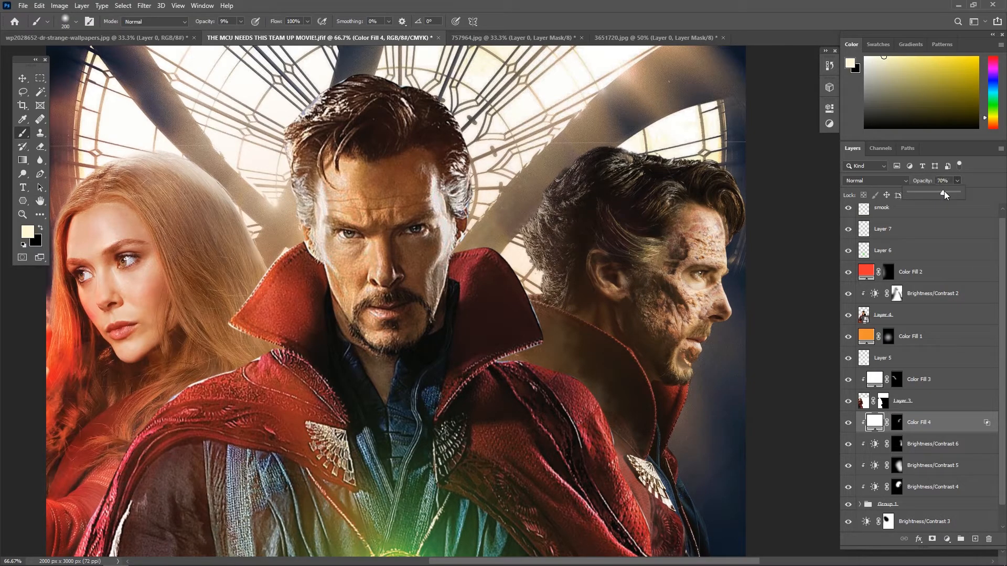
key("ctrl+minus")
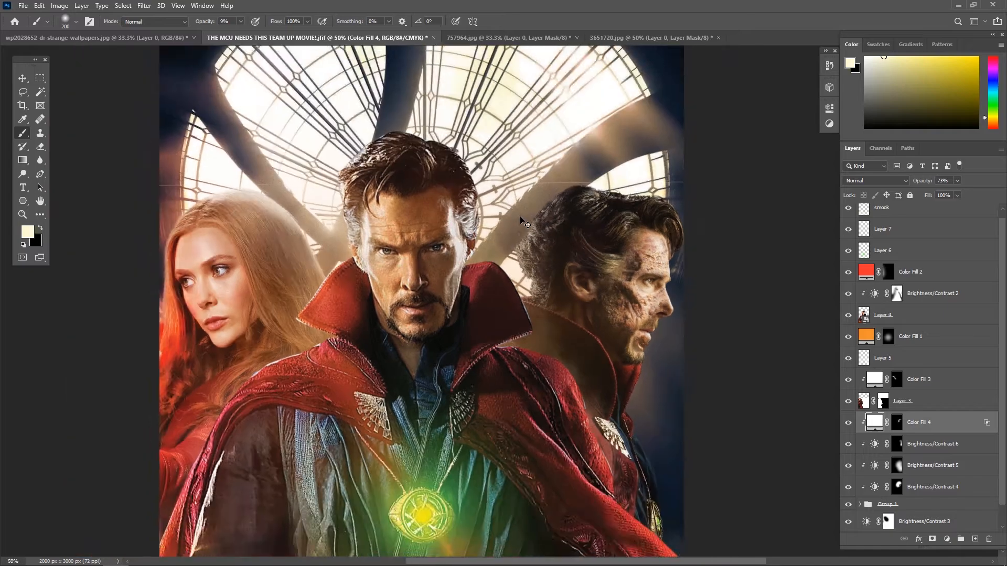
key("ctrl+minus")
scroll(469, 247, "down", 1)
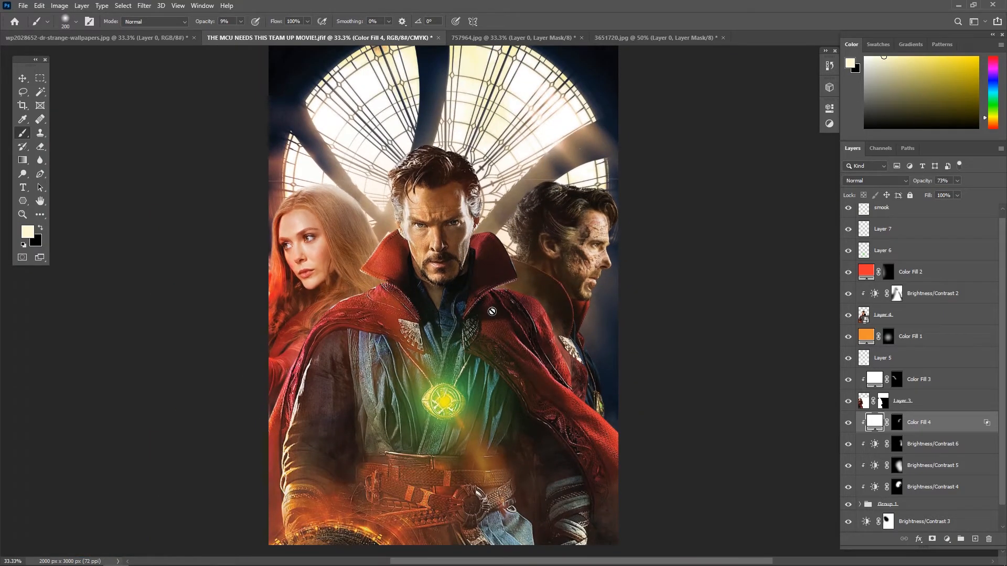
scroll(926, 224, "up", 1)
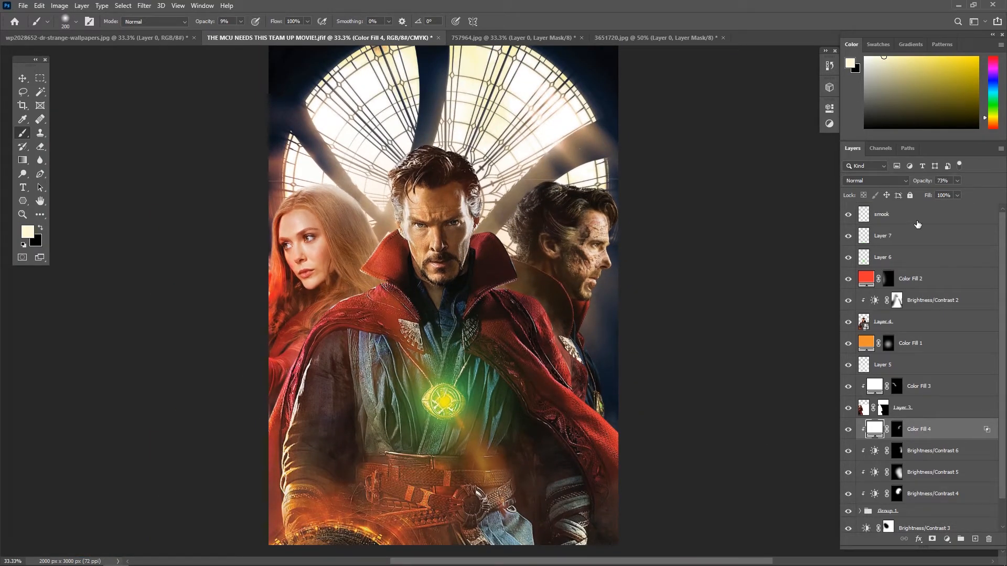
Add a Curves adjustment above Layer 2 in Group 1, pull its midtones down to darken, and invert its mask.
left_click(919, 216)
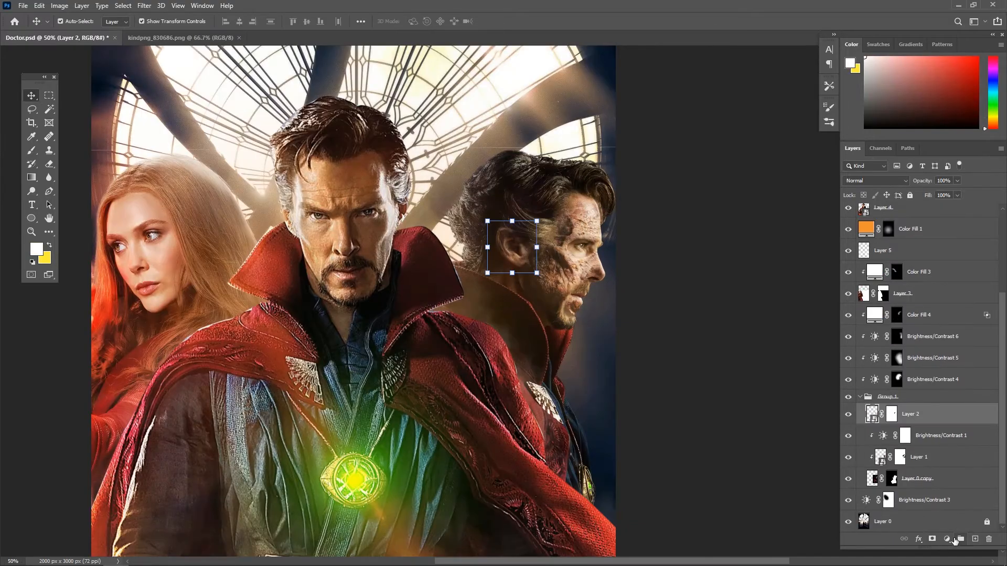
left_click(947, 539)
left_click(954, 407)
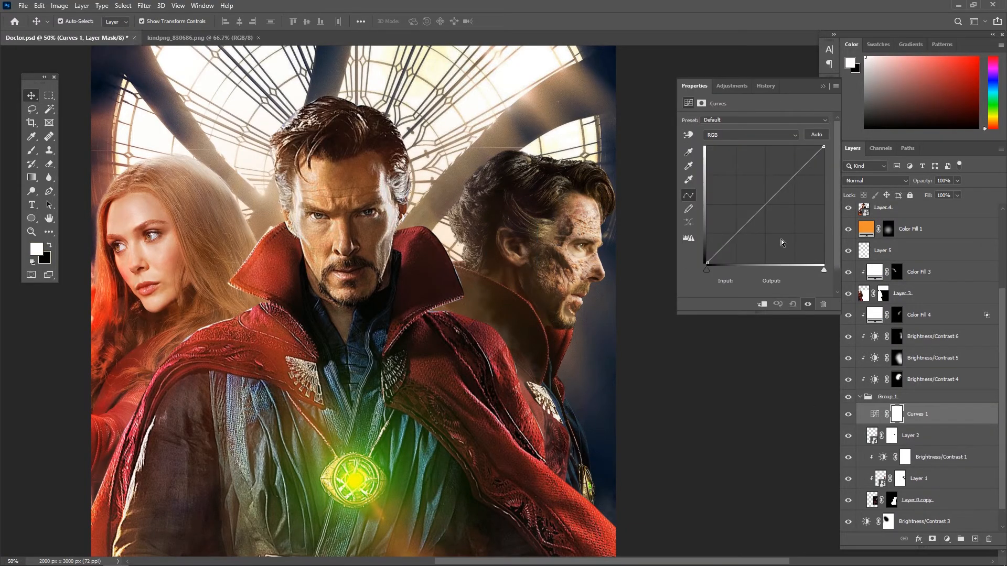
left_click(762, 304)
key("ctrl+alt+g")
left_click_drag(776, 208, 786, 210)
left_click(823, 86)
key("ctrl+i")
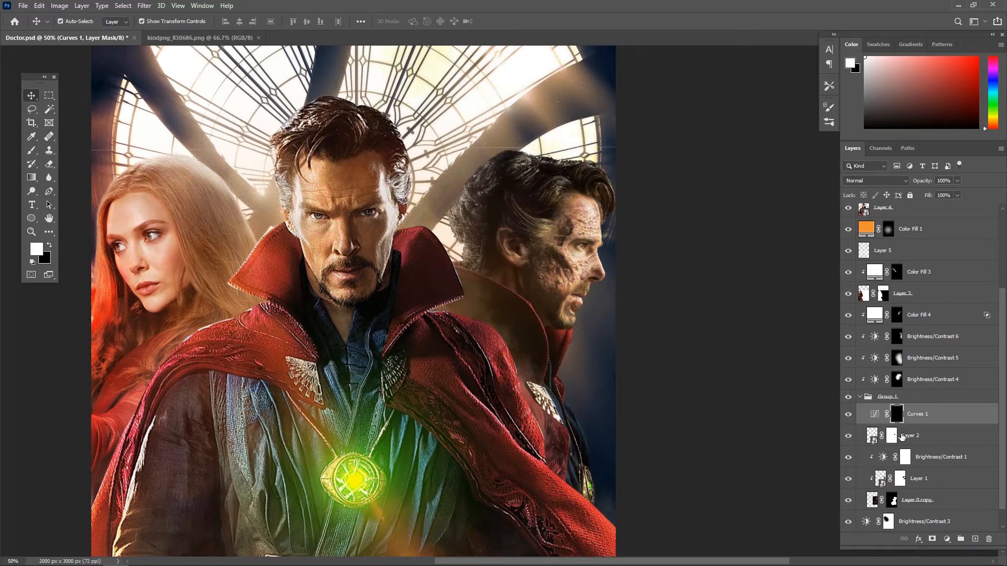
Paint white on the Curves 1 mask over the zombie's face and ear with a 250 px Soft Round brush at 41% opacity.
left_click(36, 150)
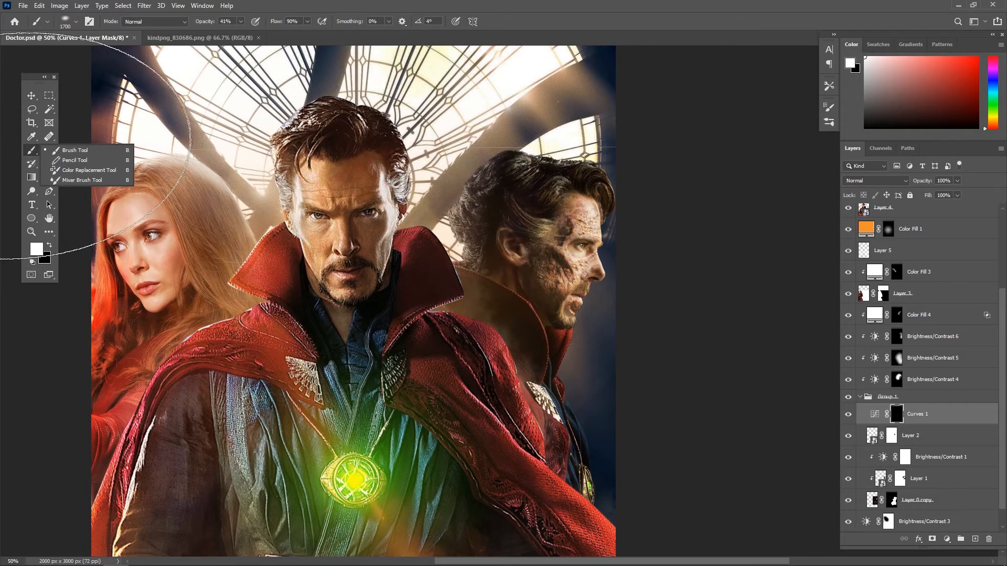
right_click(348, 289)
left_click(316, 306)
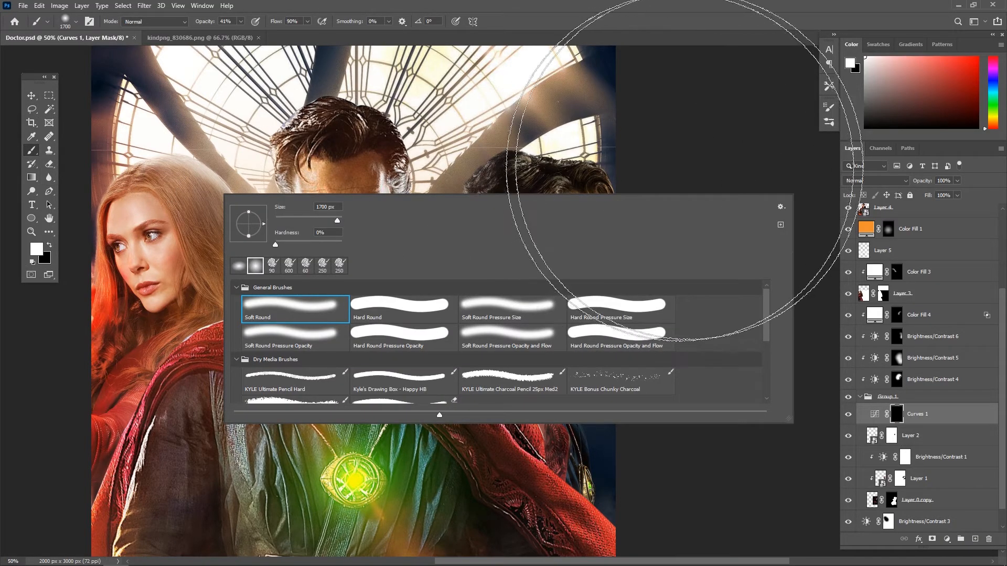
key("Return")
key("[")
key("[")
key("[")
key("[")
key("[")
key("[")
key("[")
key("[")
key("[")
key("[")
key("[")
key("[")
key("[")
key("[")
key("[")
key("[")
key("[")
key("[")
mouse_move(565, 268)
left_mouse_down()
mouse_move(557, 227)
mouse_move(571, 277)
mouse_move(521, 292)
mouse_move(453, 272)
mouse_move(583, 262)
mouse_move(572, 218)
left_mouse_up()
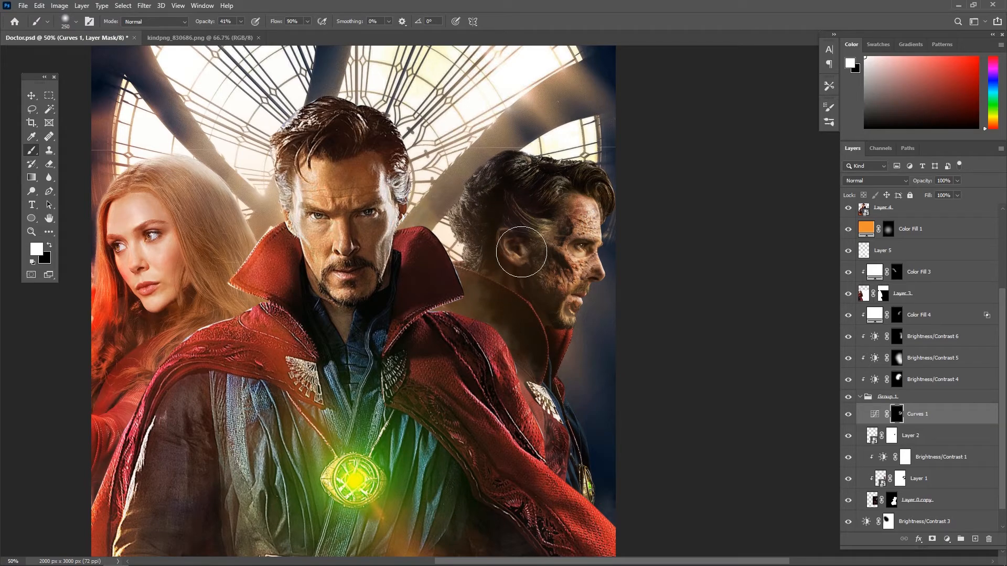
left_click(522, 252)
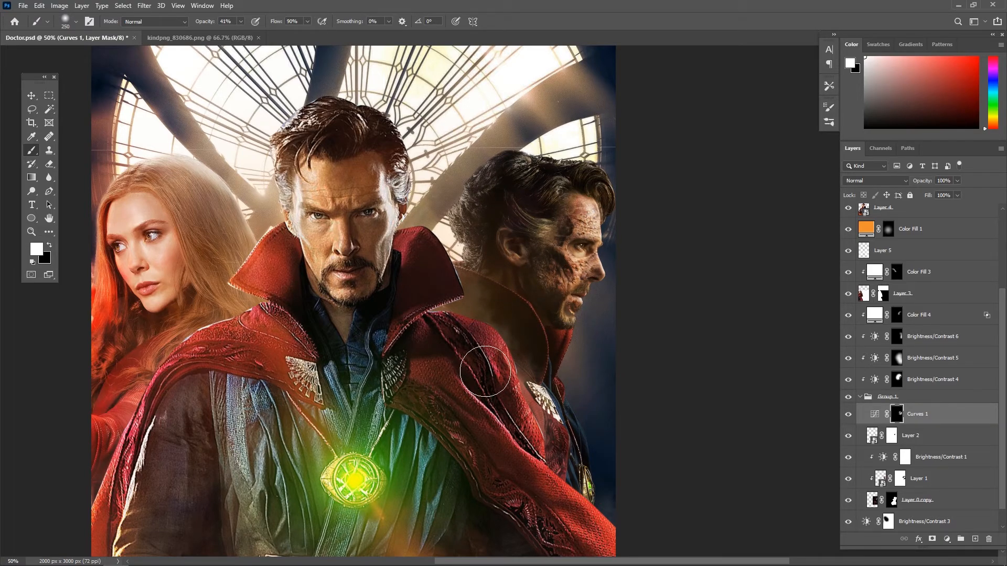
Bring the Multiverse of Madness title logo from kindpng_830686.png into Doctor.psd above the smook layer, over the poster's lower part.
key("ctrl+minus")
scroll(940, 280, "up", 5)
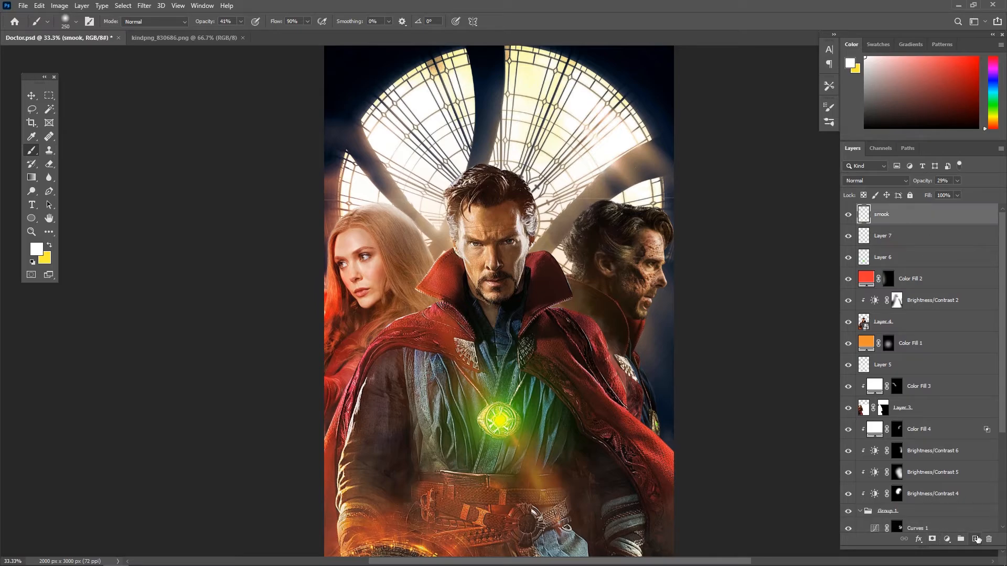
left_click(183, 38)
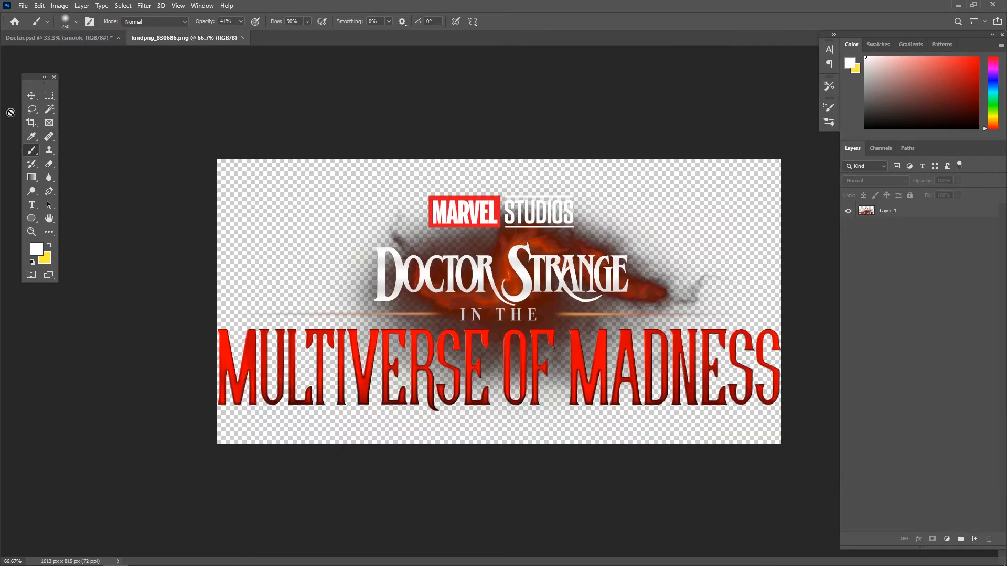
left_click(31, 95)
left_click_drag(25, 27, 491, 489)
key("ctrl+minus")
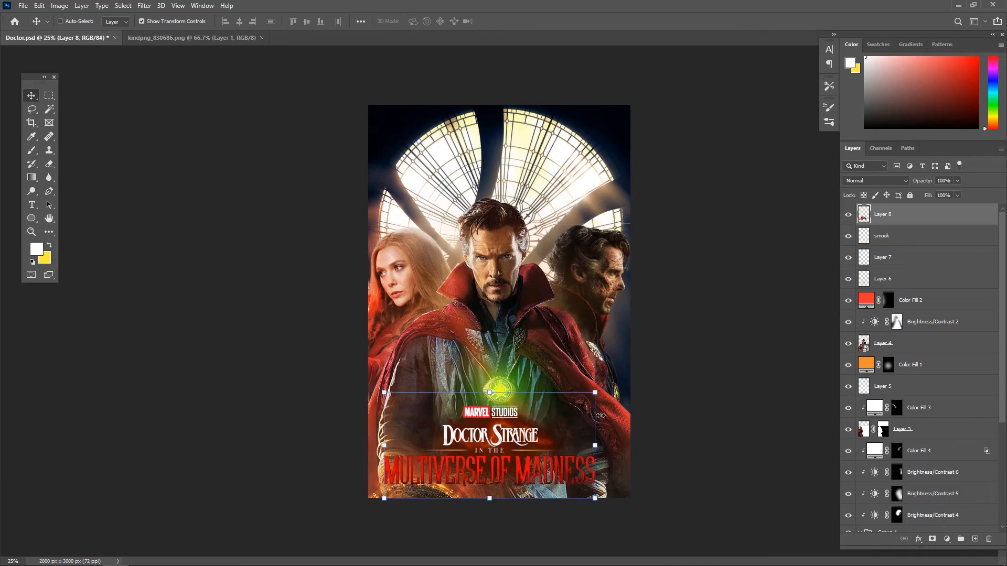
Convert the title logo to a smart object and enlarge it to nearly the full poster width.
left_click_drag(595, 392, 628, 366)
key("Escape")
right_click(912, 218)
left_click(844, 268)
key("Return")
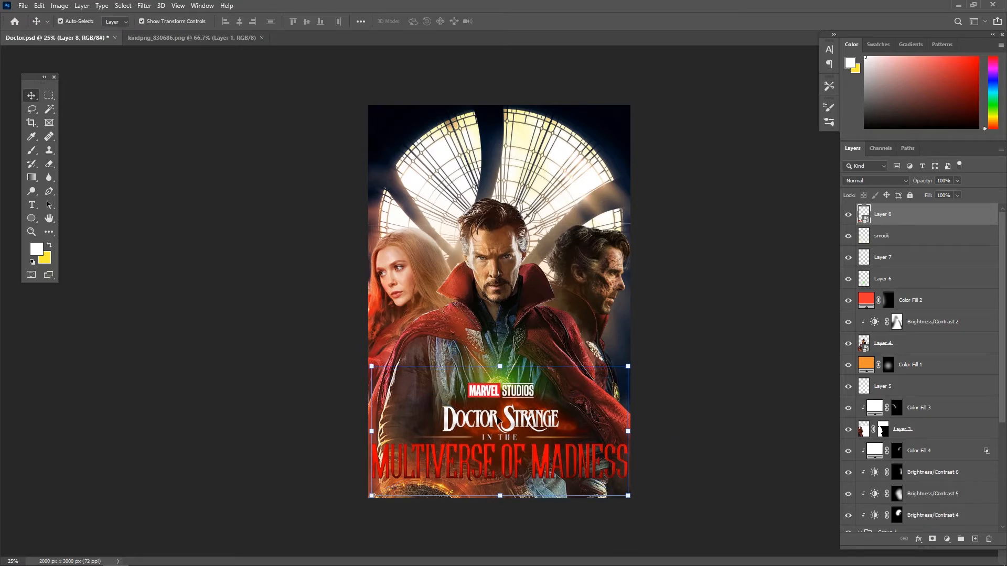
Move the title logo down so its last line sits at the poster's bottom edge.
mouse_move(500, 424)
left_mouse_down()
mouse_move(478, 367)
mouse_move(501, 441)
left_mouse_up()
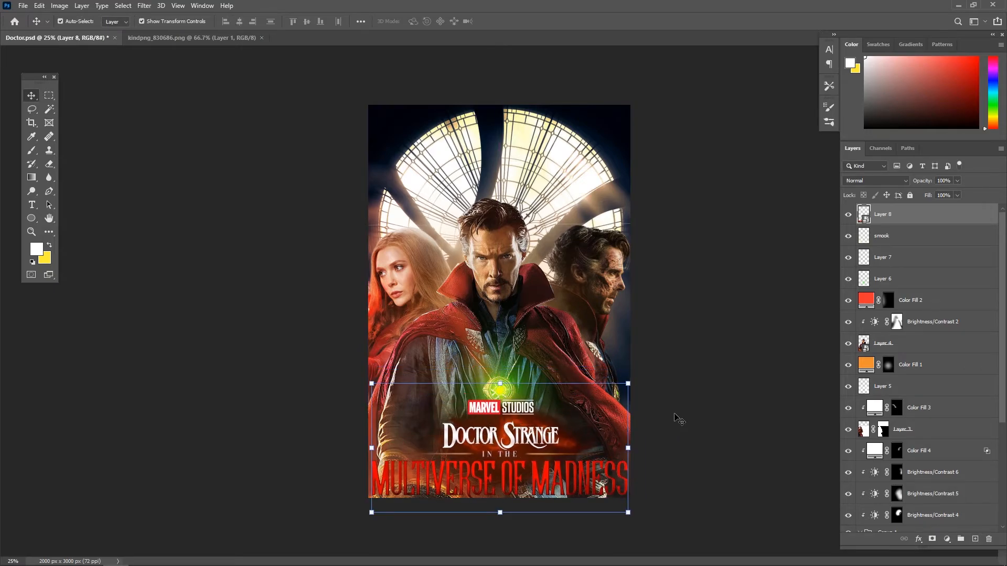
left_click(689, 422)
left_click_drag(581, 443, 546, 433)
left_click(700, 411)
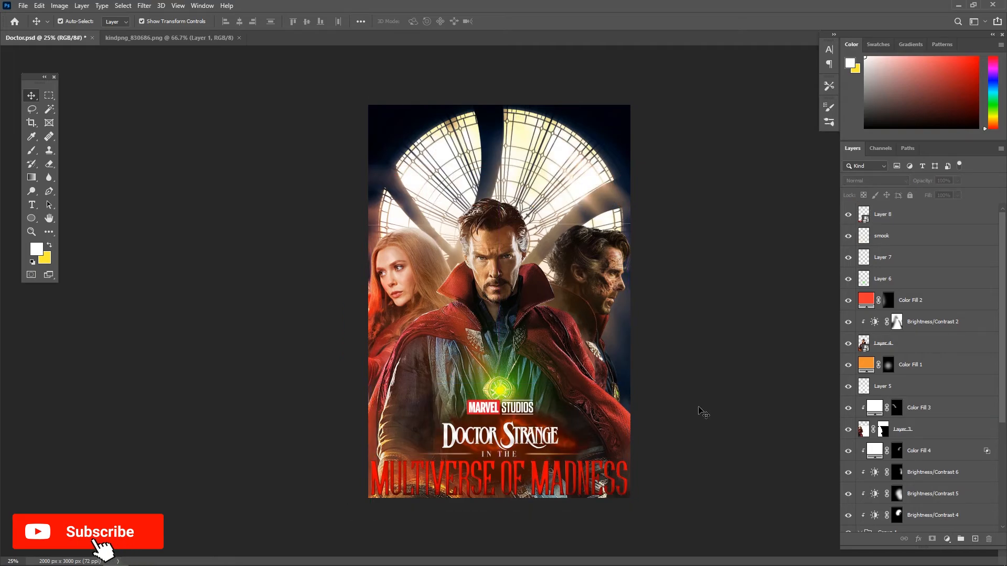
Give the title logo a black drop shadow with 100% opacity, 0 px distance, 0% spread and 43 px size.
key("ctrl+plus")
double_click(953, 216)
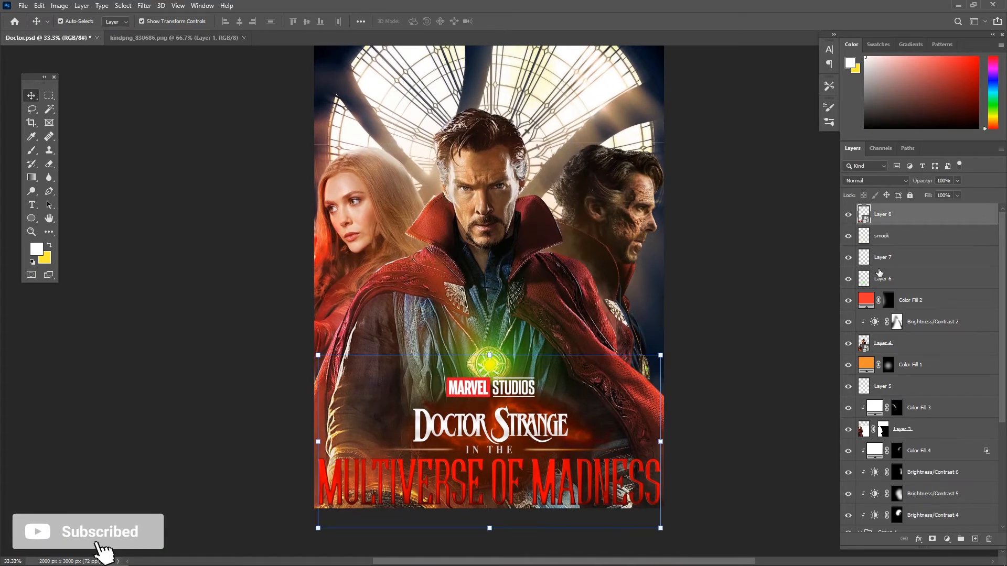
scroll(91, 300, "down", 1)
left_click(74, 323)
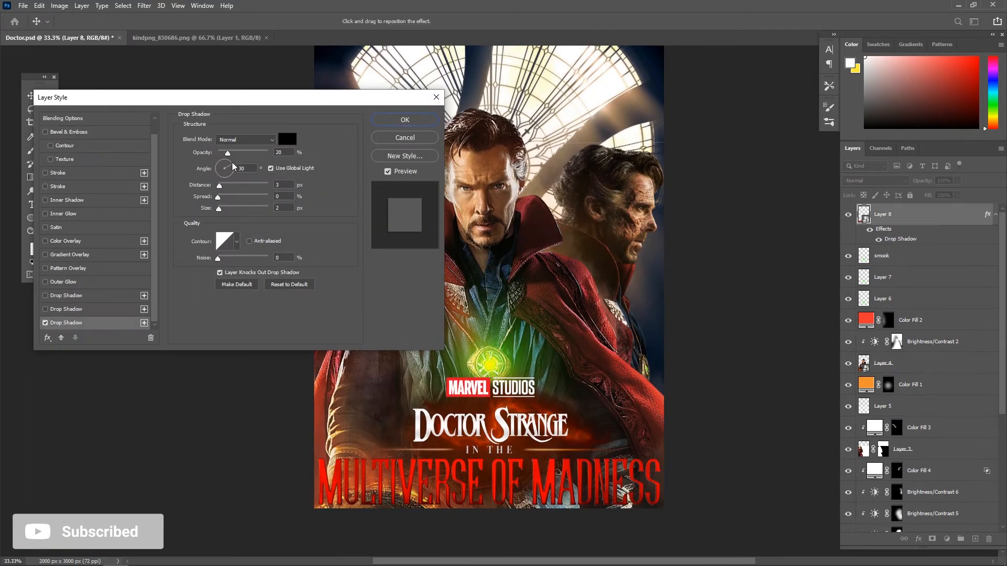
left_click_drag(219, 197, 231, 198)
left_click_drag(228, 153, 185, 170)
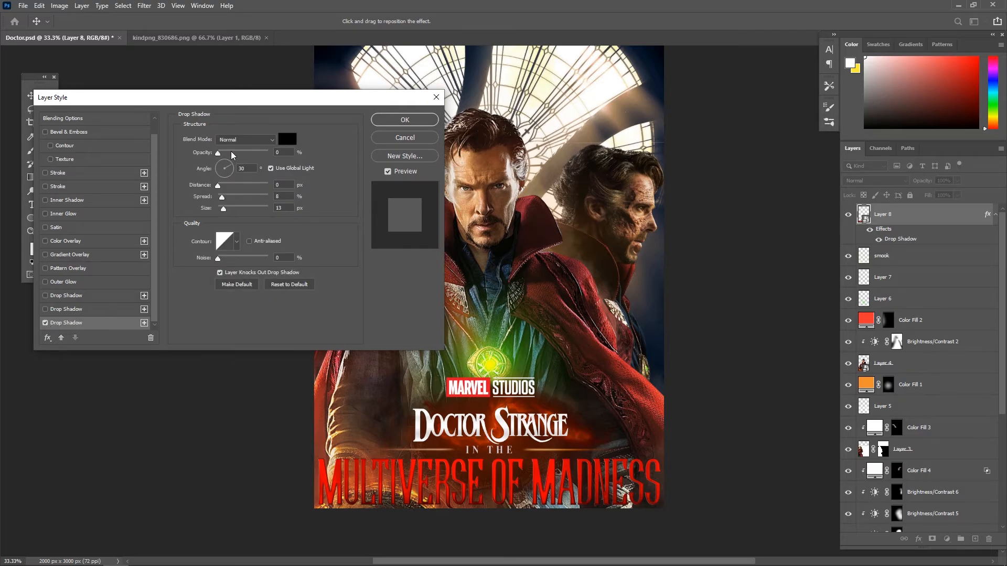
left_click_drag(232, 153, 239, 153)
left_click_drag(251, 200, 184, 202)
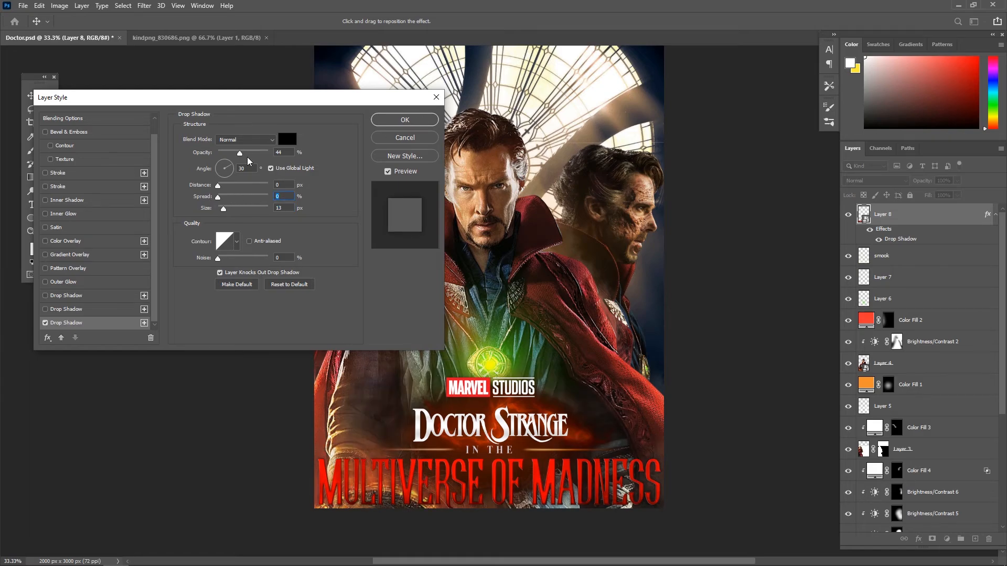
left_click_drag(233, 205, 233, 211)
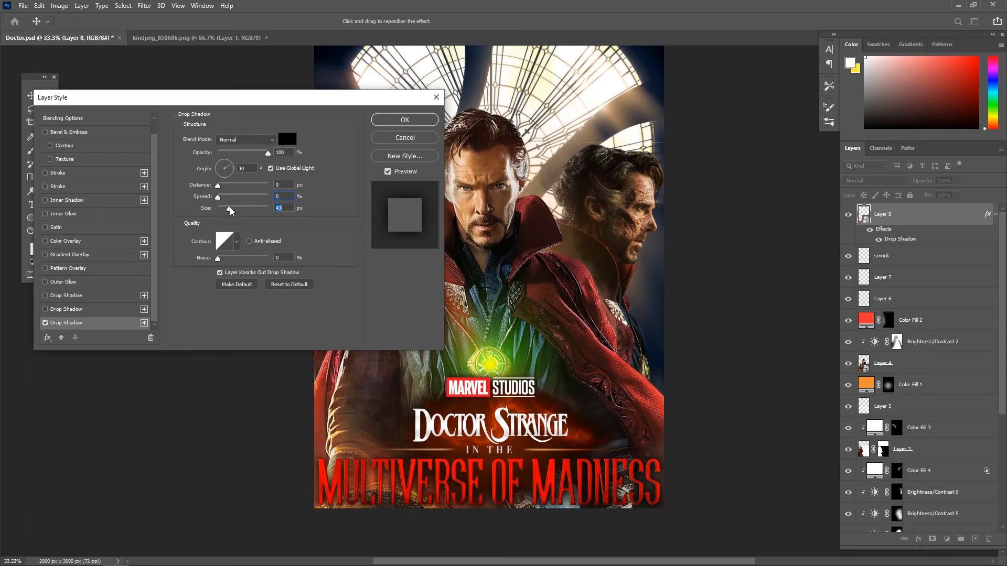
left_click(405, 119)
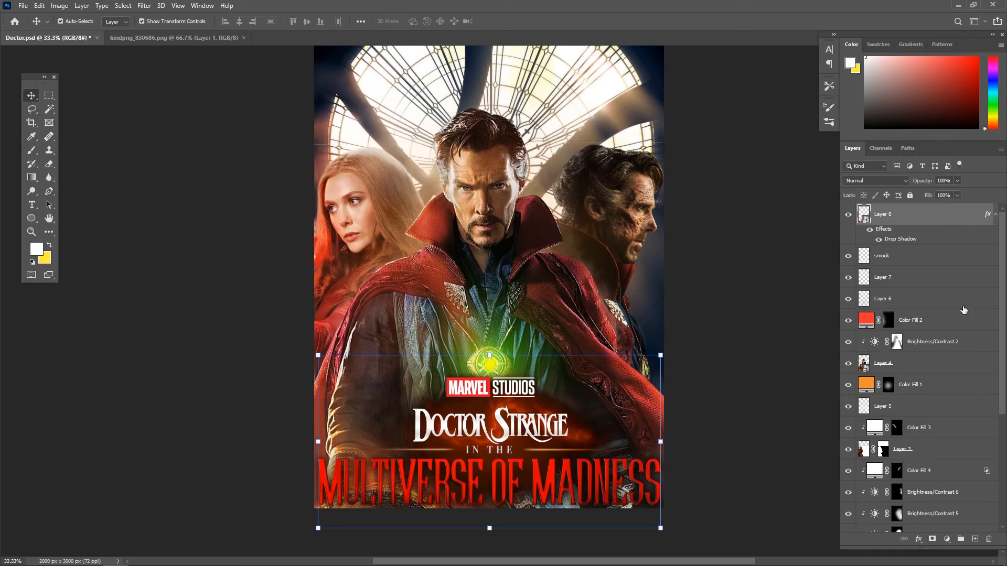
Reopen the title logo's layer style and change the active drop shadow's colour to white.
double_click(947, 215)
left_click(65, 309)
left_click(45, 310)
left_click(72, 323)
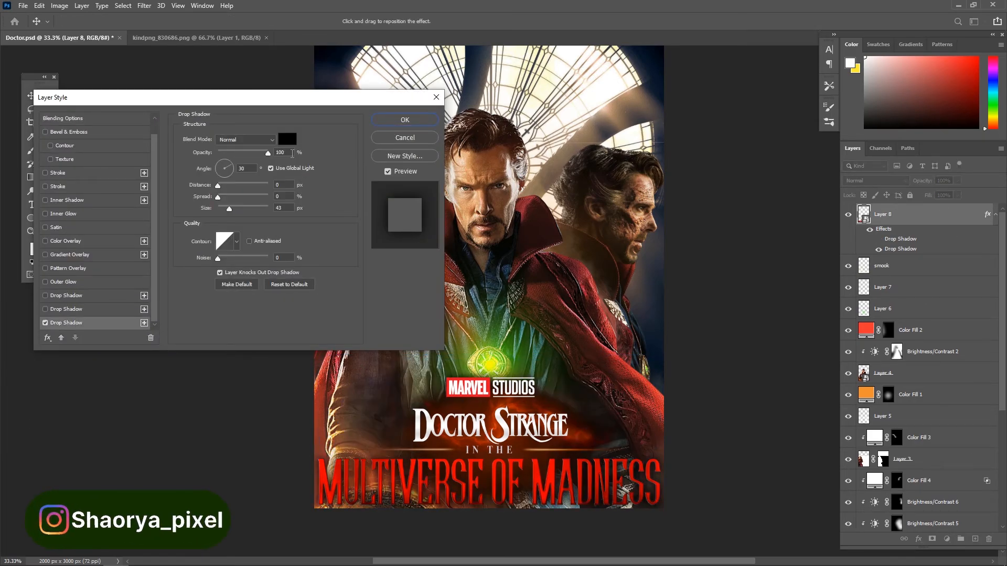
left_click(287, 139)
left_click(730, 339)
mouse_move(766, 366)
left_mouse_down()
mouse_move(778, 402)
mouse_move(771, 363)
mouse_move(734, 345)
mouse_move(723, 522)
left_mouse_up()
mouse_move(739, 434)
left_mouse_down()
mouse_move(748, 368)
mouse_move(731, 339)
left_mouse_up()
left_click(968, 334)
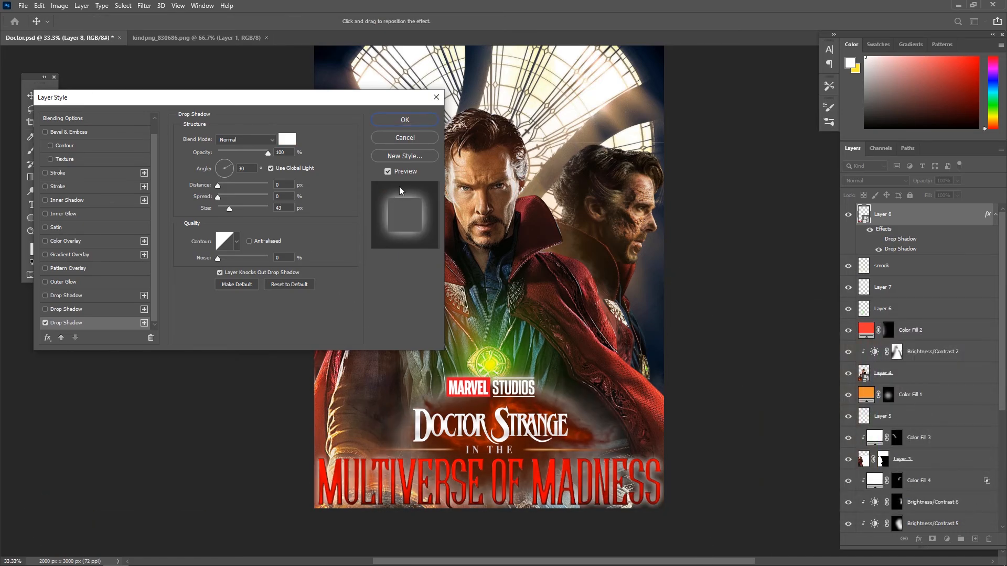
Adjust the size, distance and angle of the title logo's white drop shadow and apply the layer style.
left_click_drag(222, 208, 426, 250)
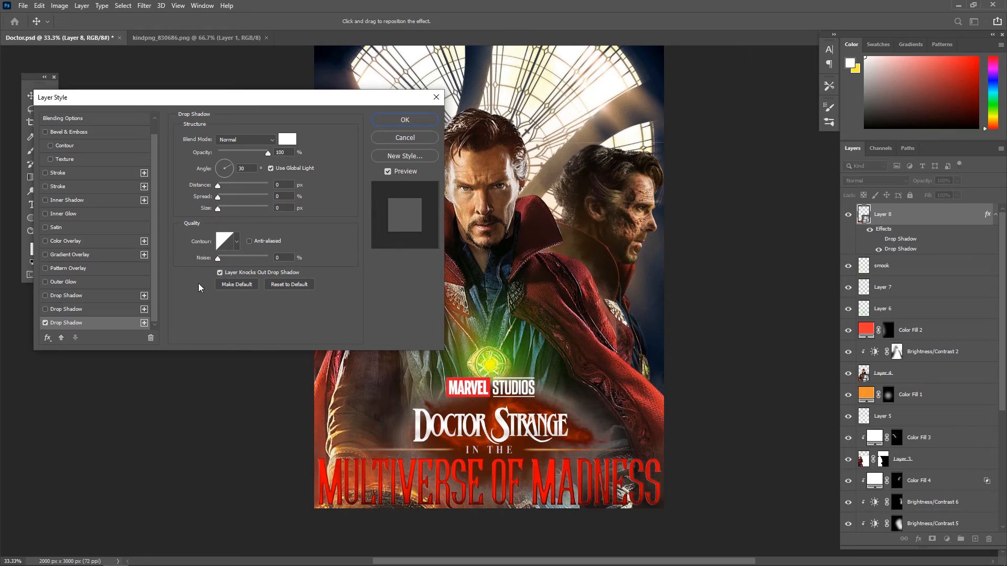
left_click_drag(268, 208, 228, 187)
left_click(224, 164)
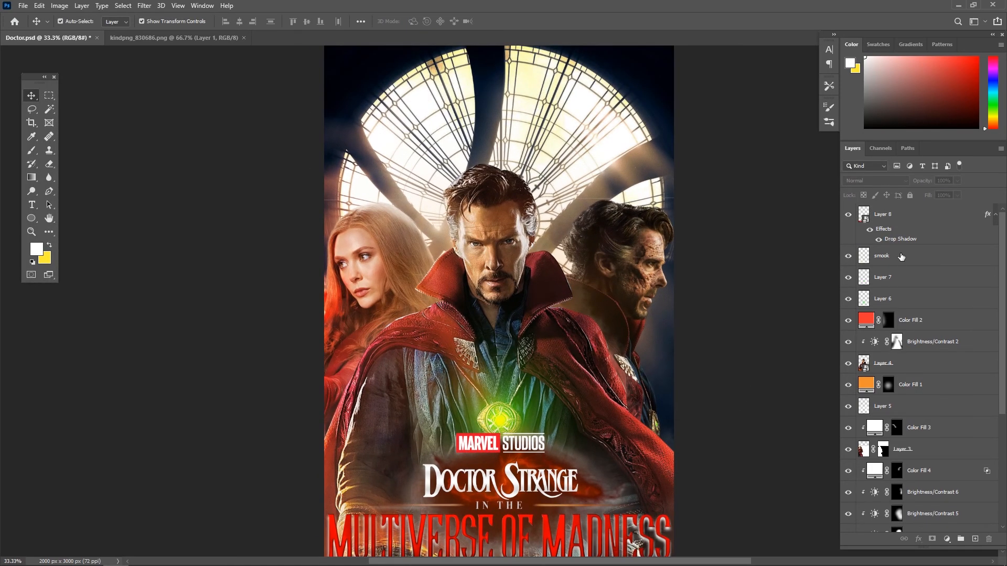
Create a new layer above the title logo and stamp all visible layers into it.
left_click(939, 215)
left_click(757, 500)
left_click(975, 540)
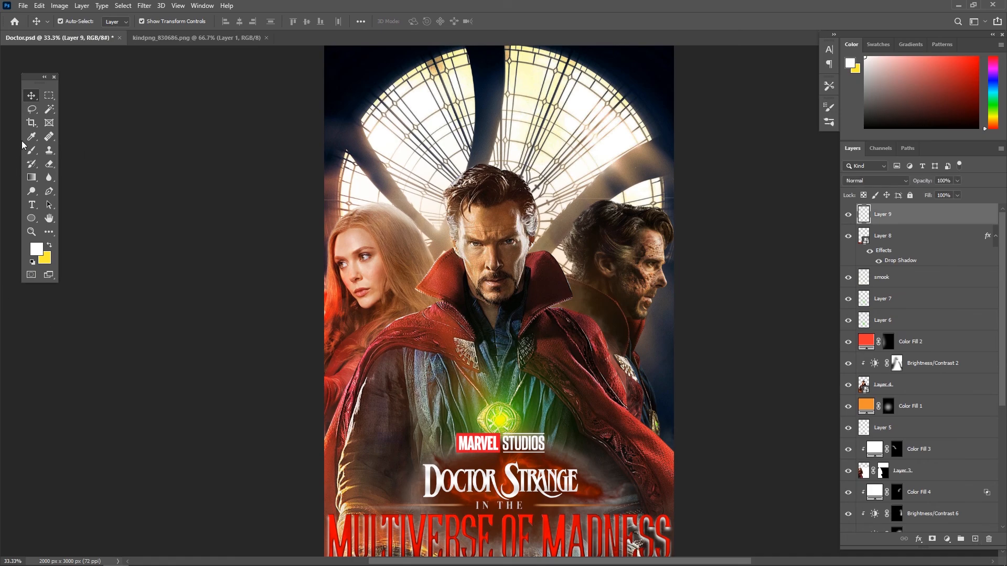
left_click(697, 342)
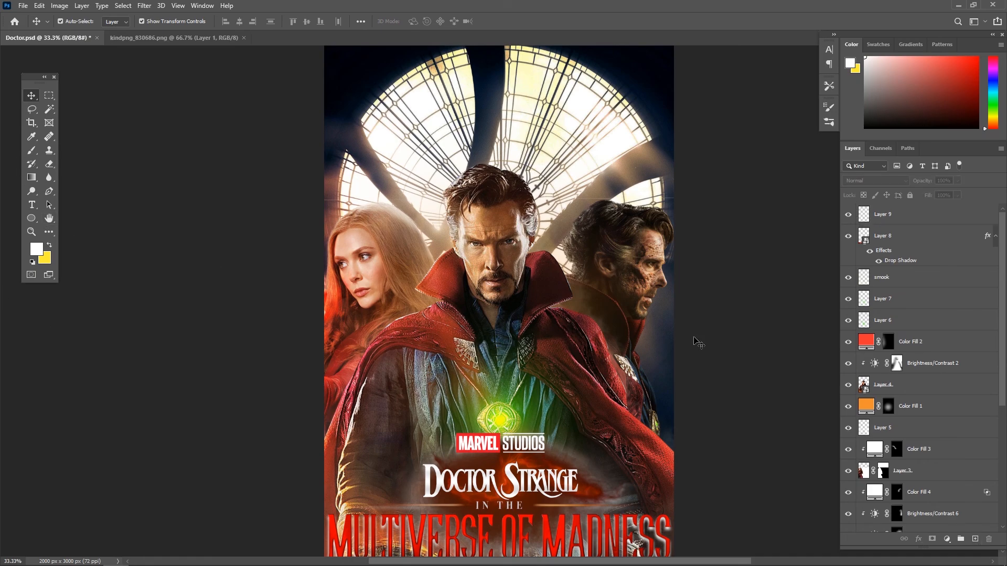
left_click(916, 223)
key("ctrl+shift+alt+e")
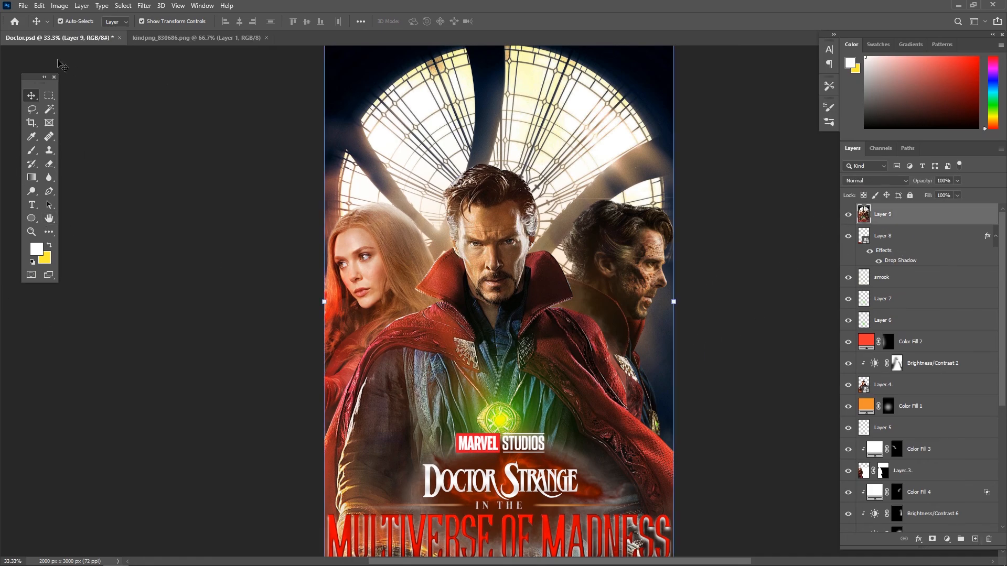